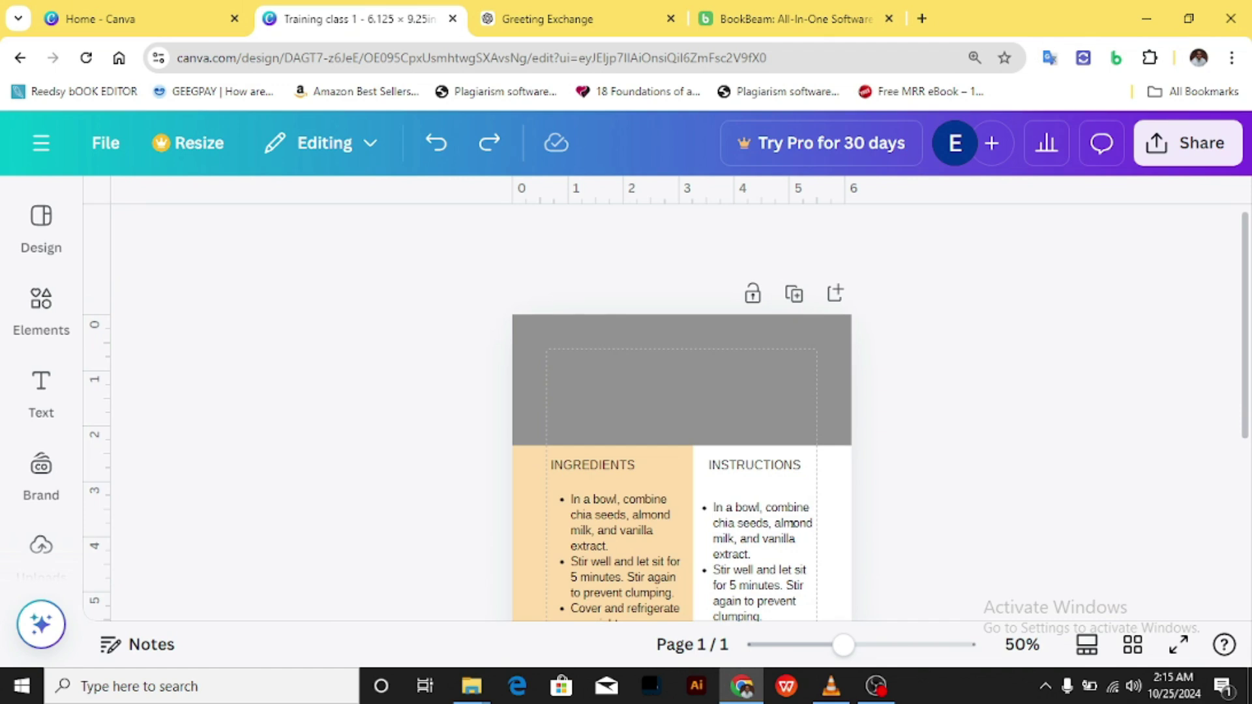
# Step: Scroll the recipe page and show the Design templates browser beside it
pyautogui.scroll(-2, 682, 413)
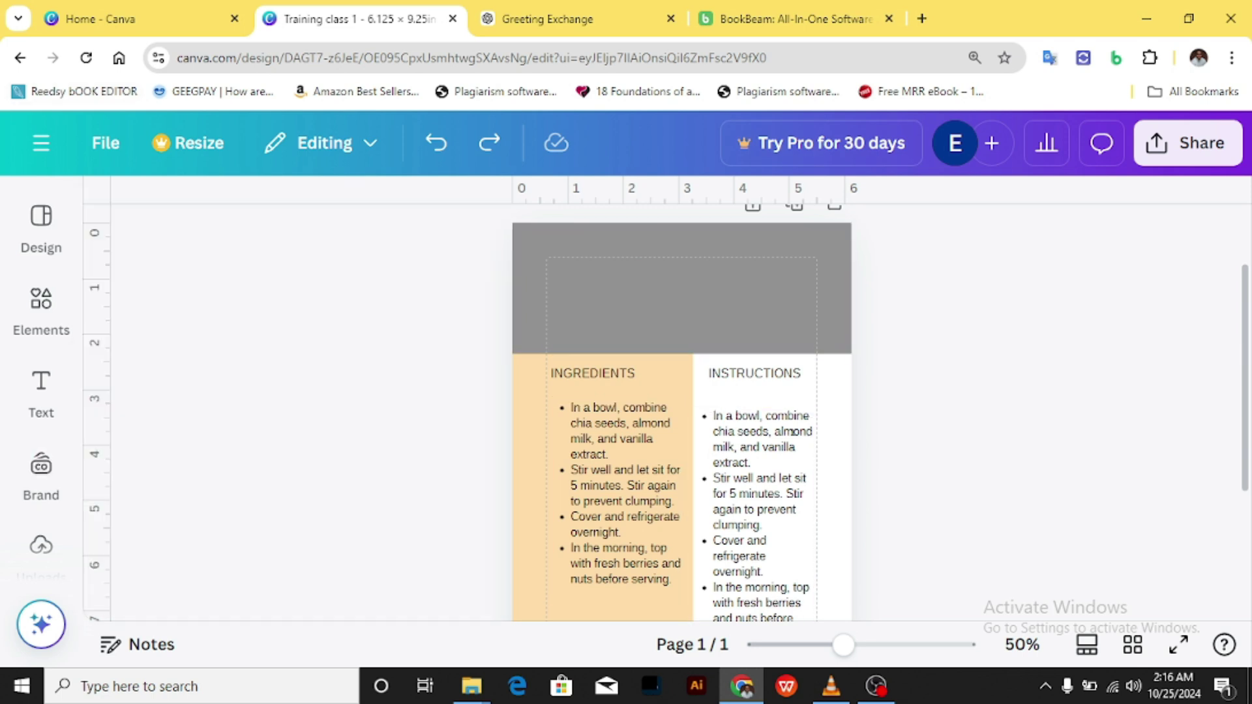
pyautogui.click(42, 222)
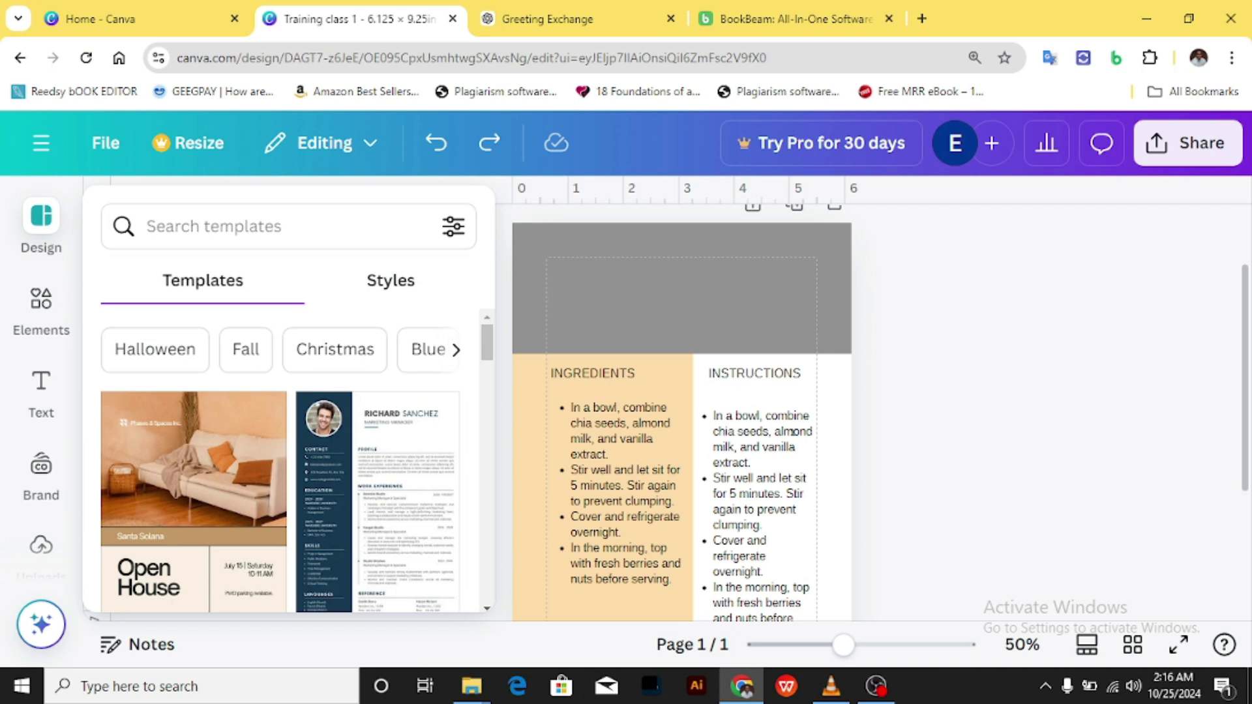
# Step: Browse the Elements, Text and Uploads panels, then close the side panel entirely
pyautogui.click(42, 304)
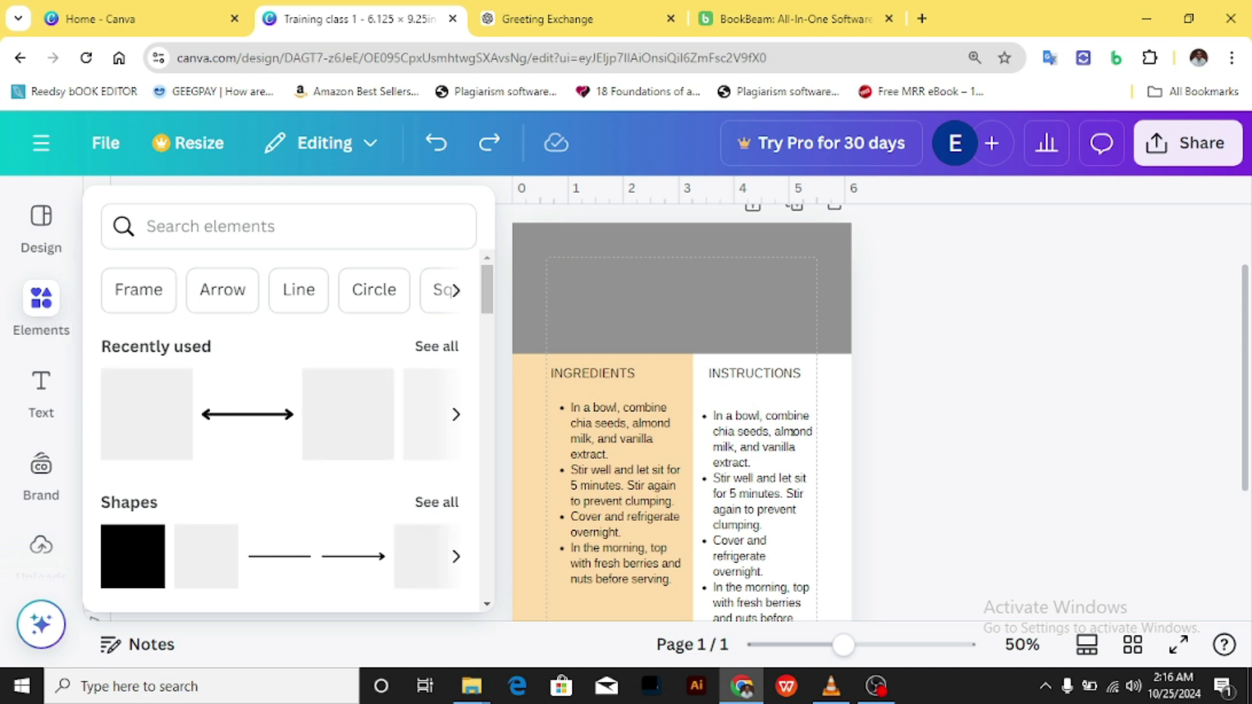
pyautogui.click(41, 386)
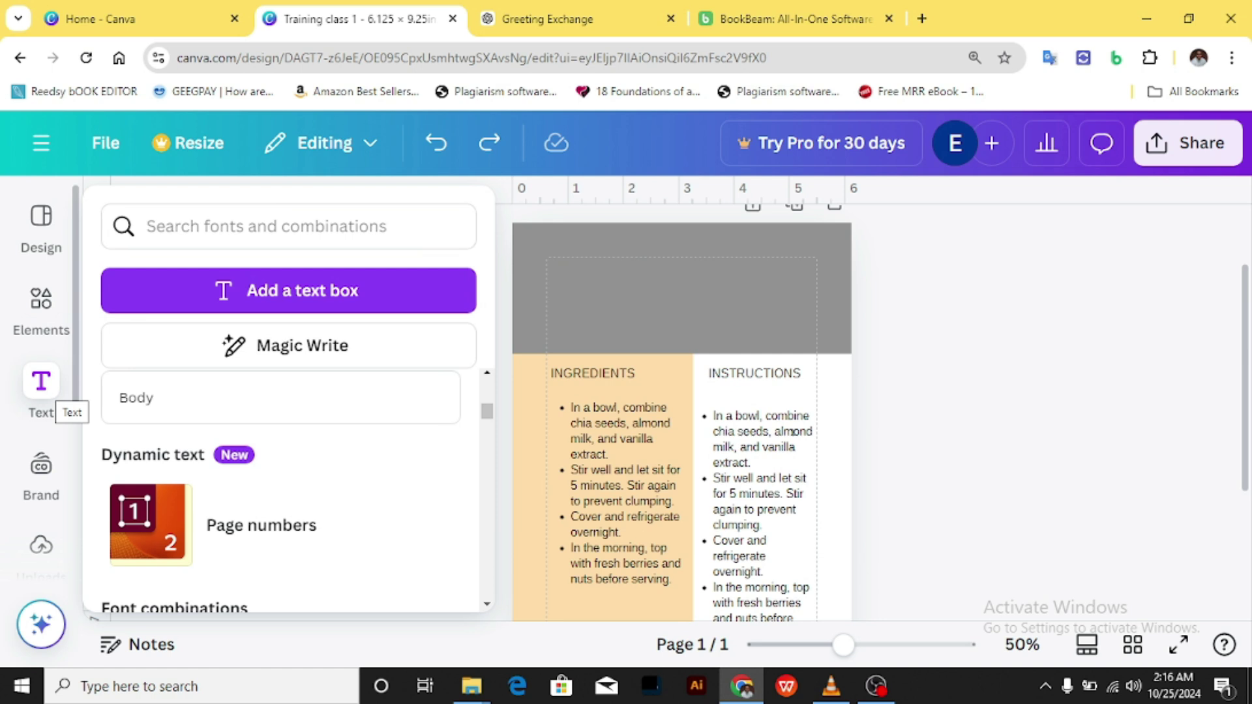
pyautogui.scroll(-1, 41, 390)
pyautogui.moveTo(41, 460)
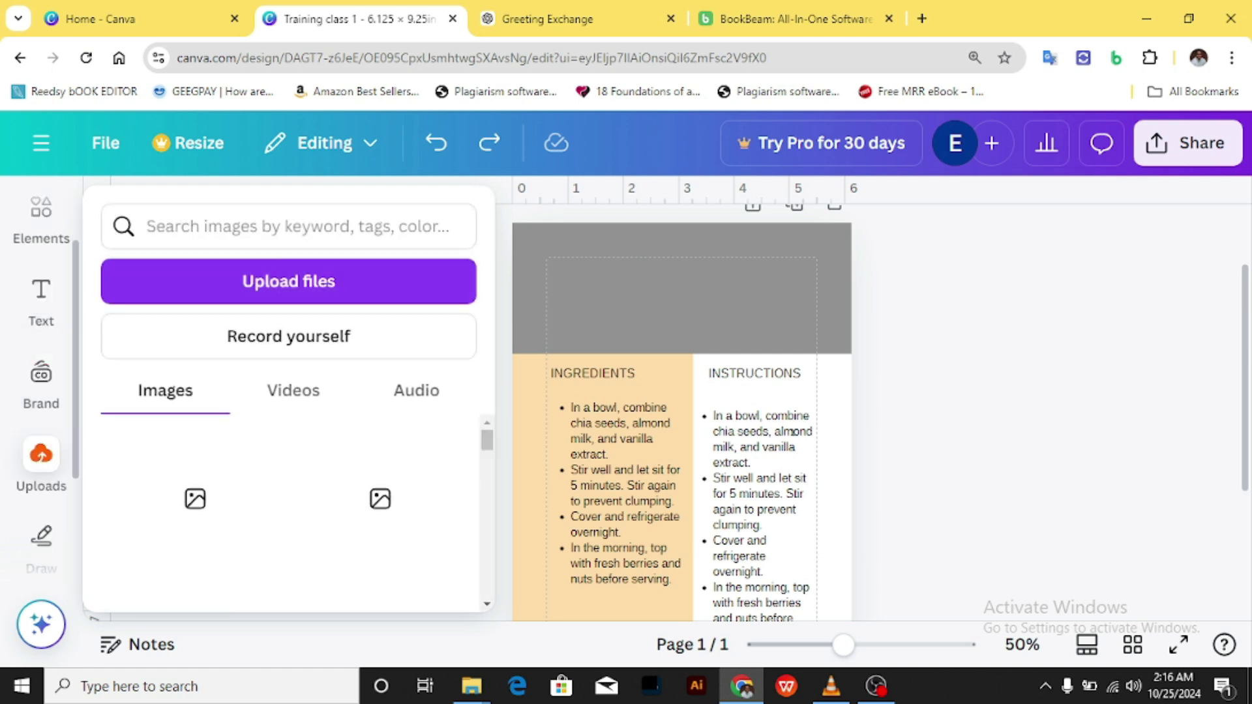
pyautogui.scroll(-2, 41, 424)
pyautogui.click(42, 369)
pyautogui.scroll(2, 41, 424)
pyautogui.click(41, 453)
pyautogui.scroll(1, 42, 457)
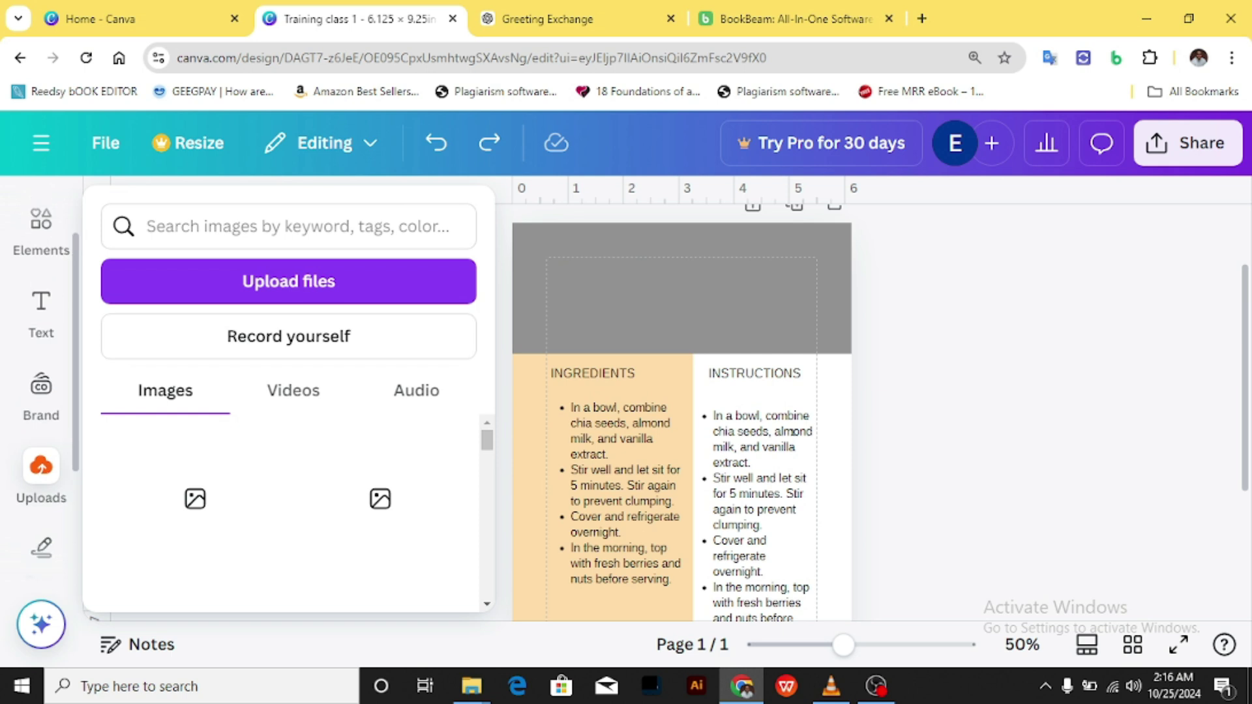
pyautogui.moveTo(41, 386)
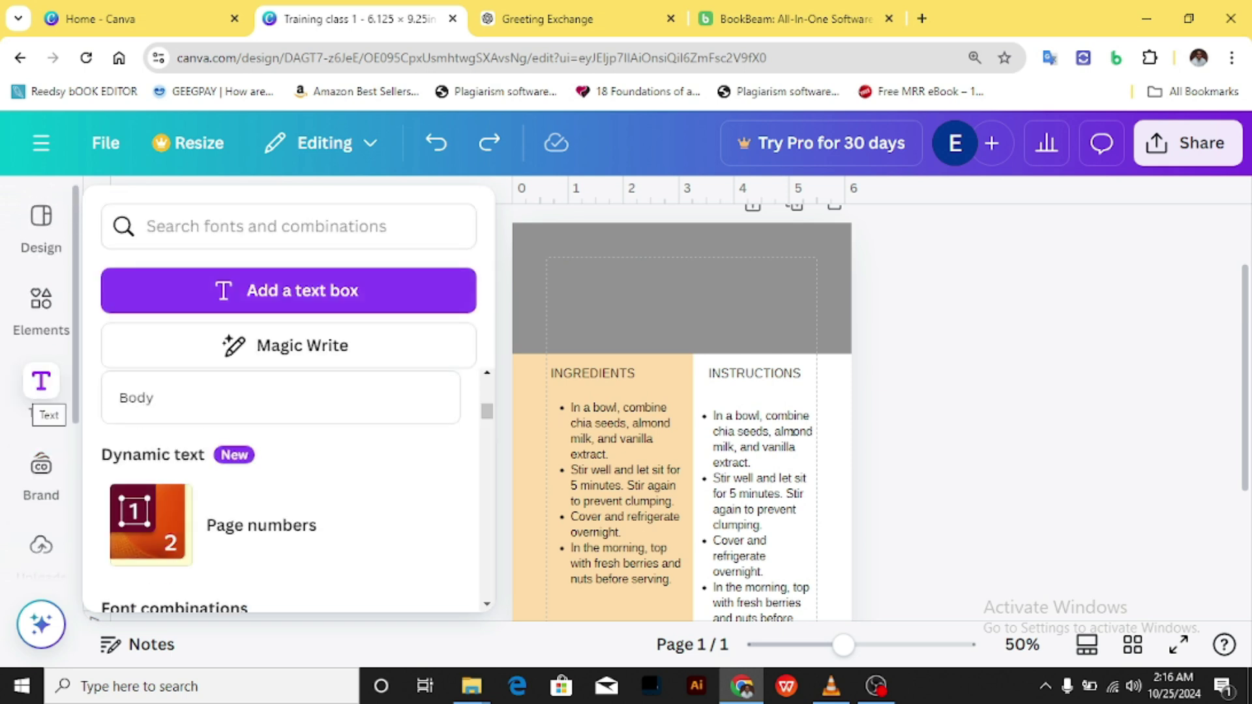
pyautogui.click(41, 385)
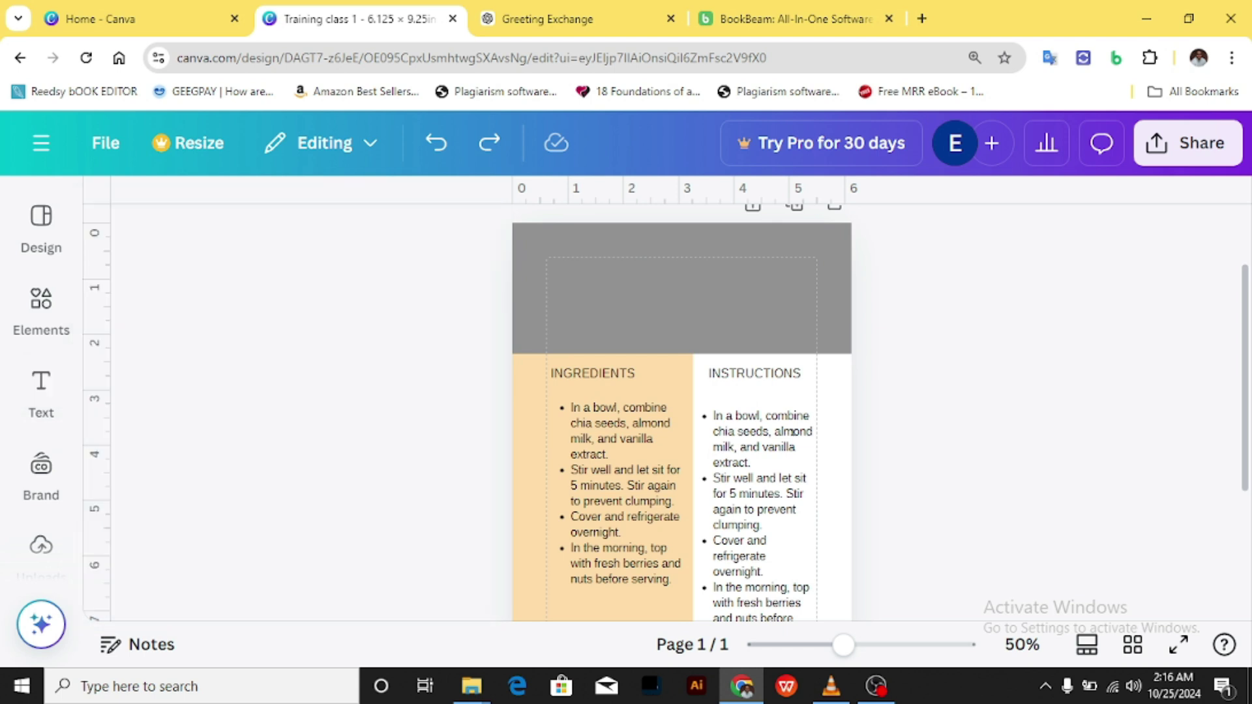
# Step: Check the uploaded files list, then select and deselect the grey header block
pyautogui.scroll(-2, 682, 413)
pyautogui.scroll(1, 682, 412)
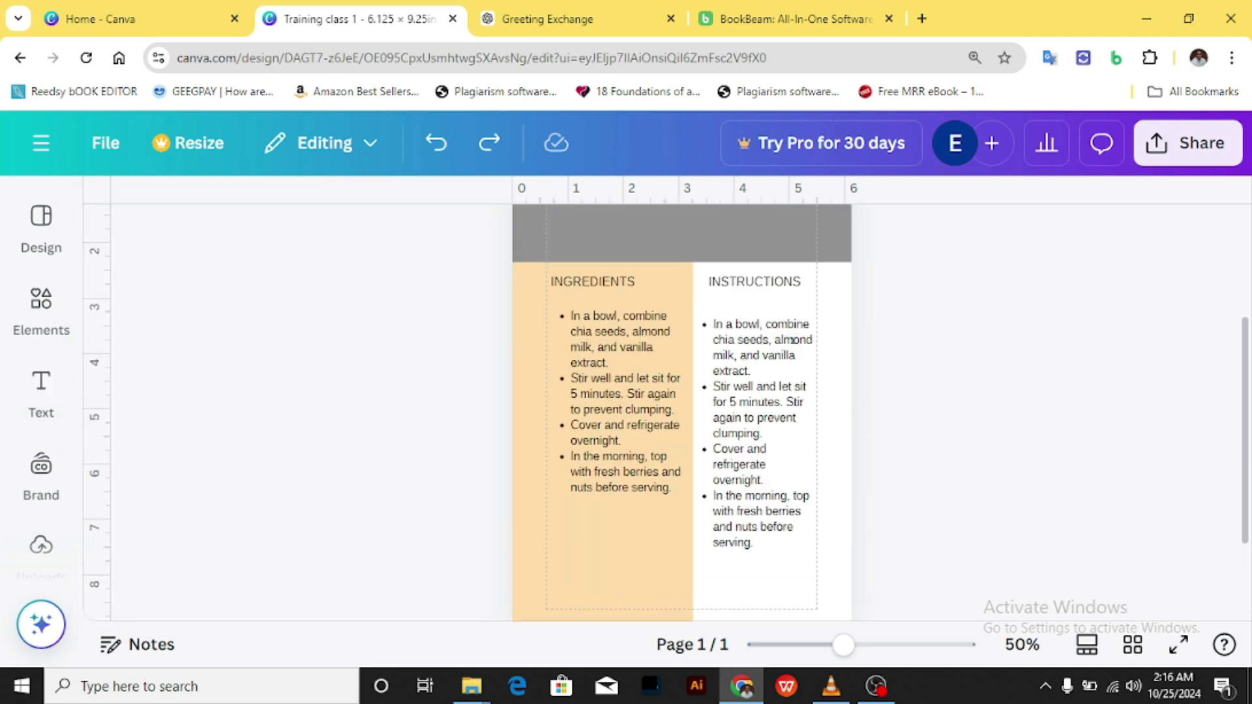
pyautogui.scroll(-1, 41, 460)
pyautogui.moveTo(41, 460)
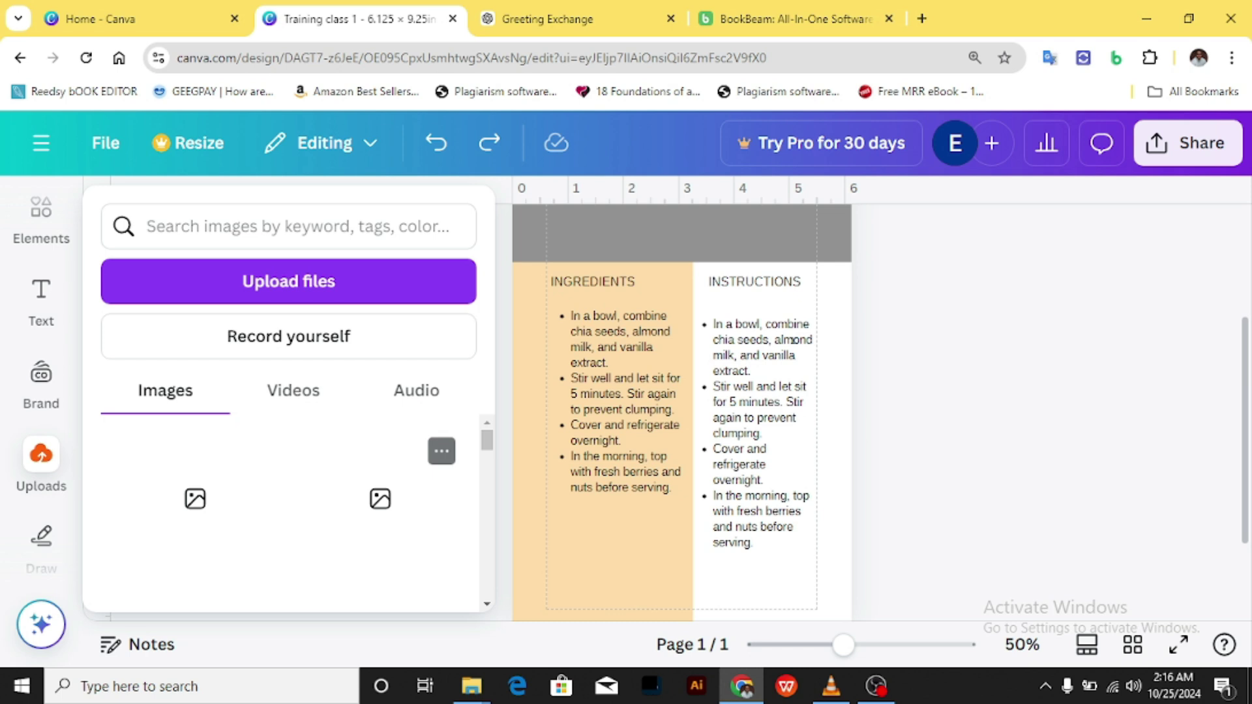
pyautogui.press('Escape')
pyautogui.scroll(3, 682, 405)
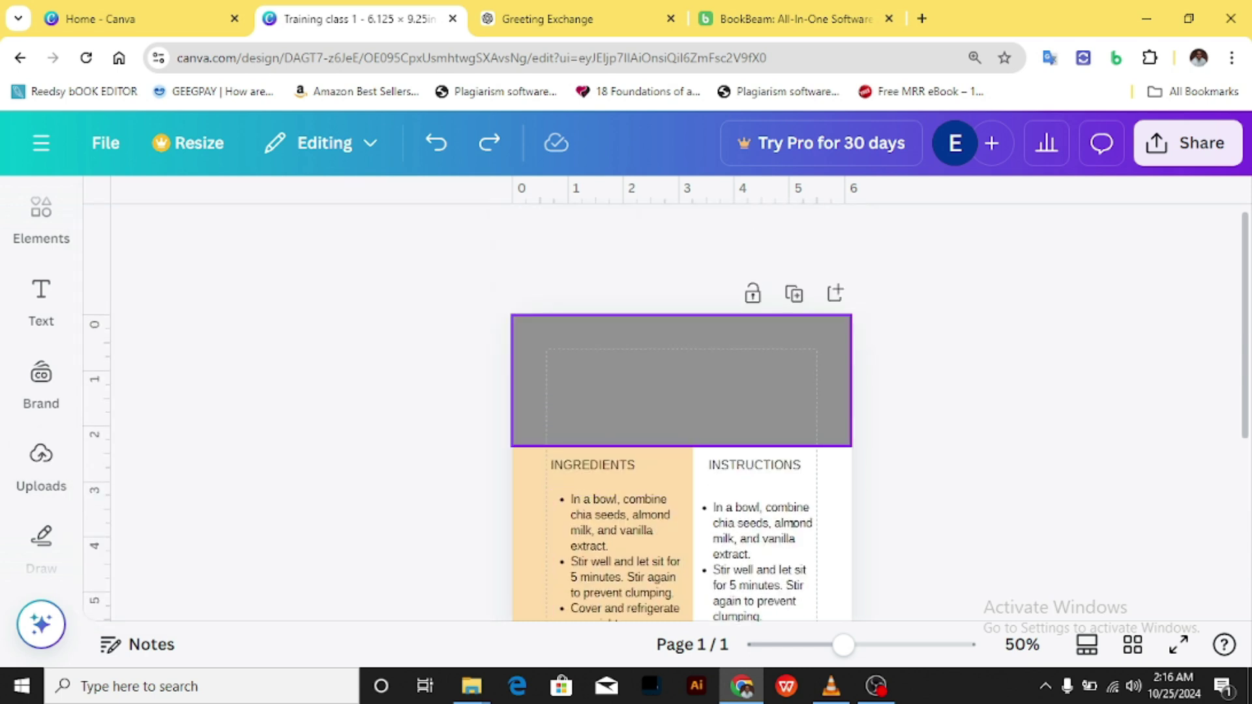
pyautogui.scroll(-2, 681, 404)
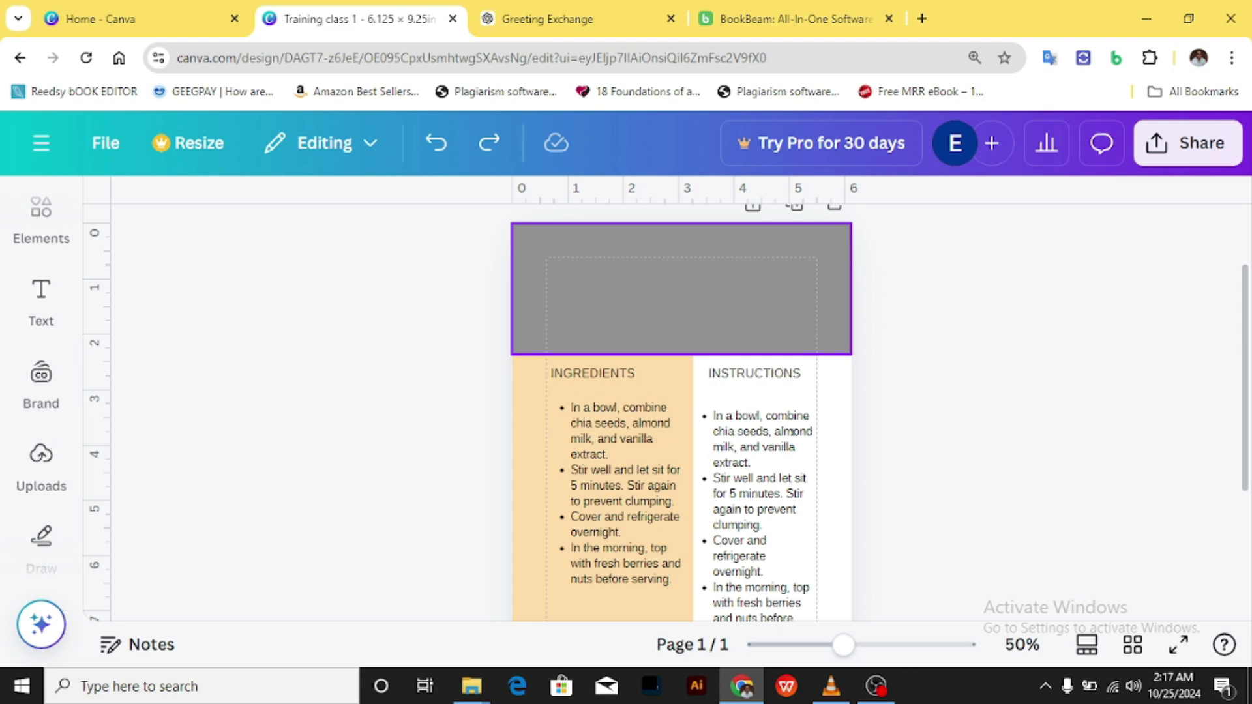
pyautogui.press('Escape')
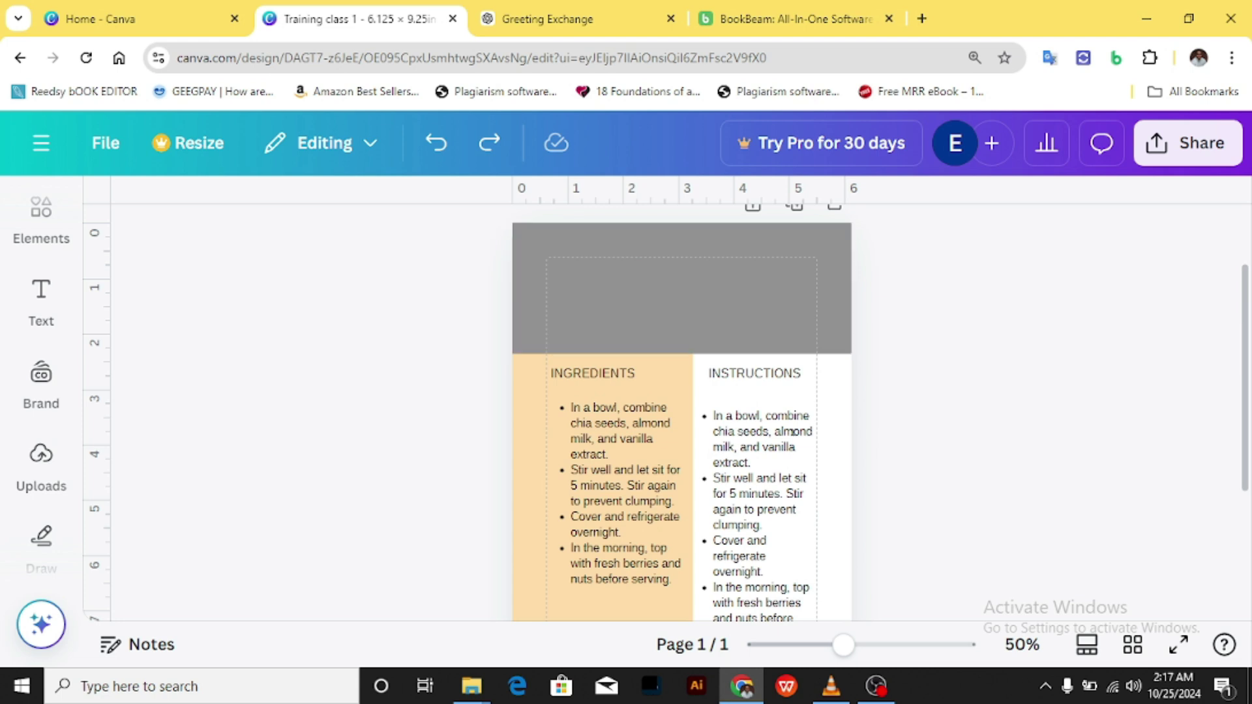
# Step: Reopen and close the uploads list, then start a new Google browser tab
pyautogui.scroll(-2, 682, 404)
pyautogui.scroll(-2, 682, 404)
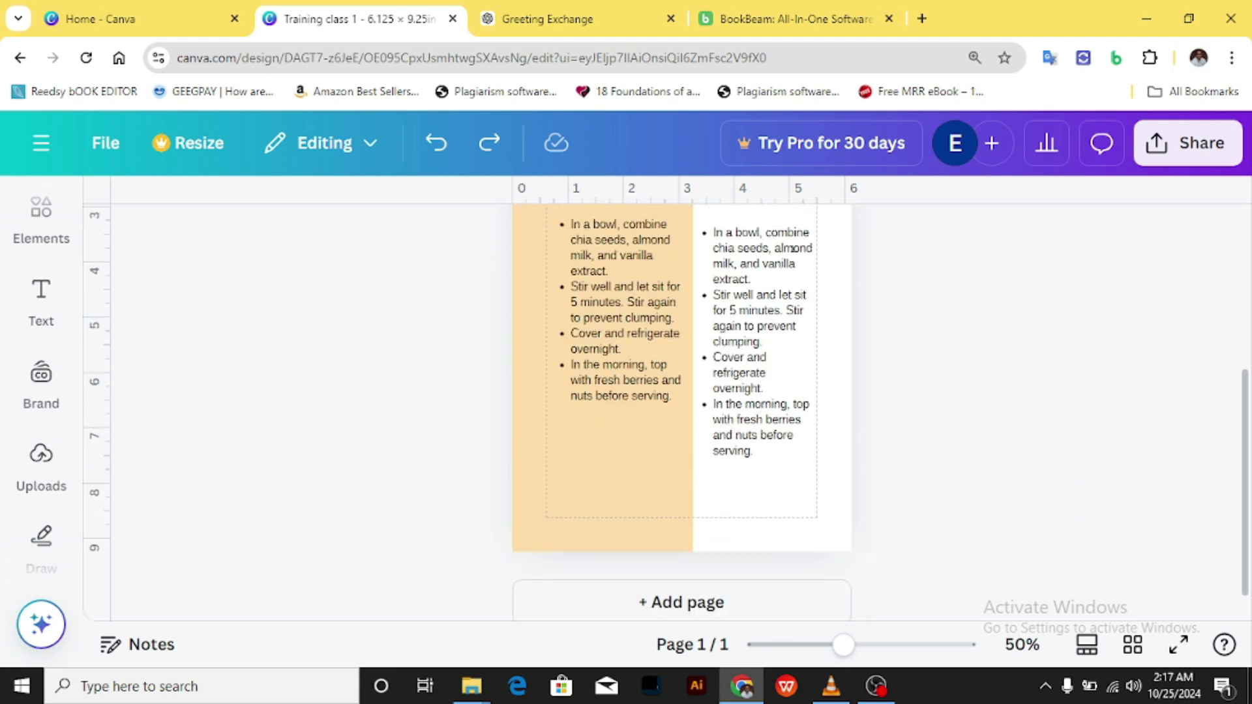
pyautogui.scroll(6, 681, 404)
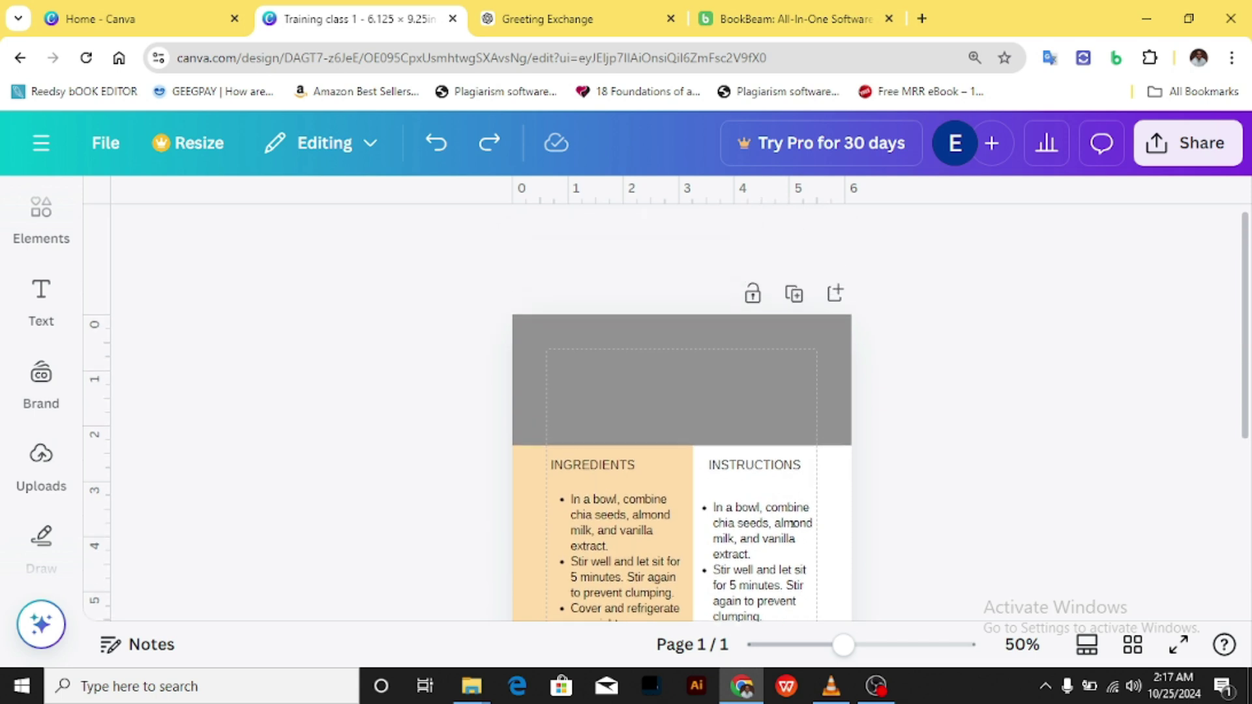
pyautogui.scroll(-2, 682, 404)
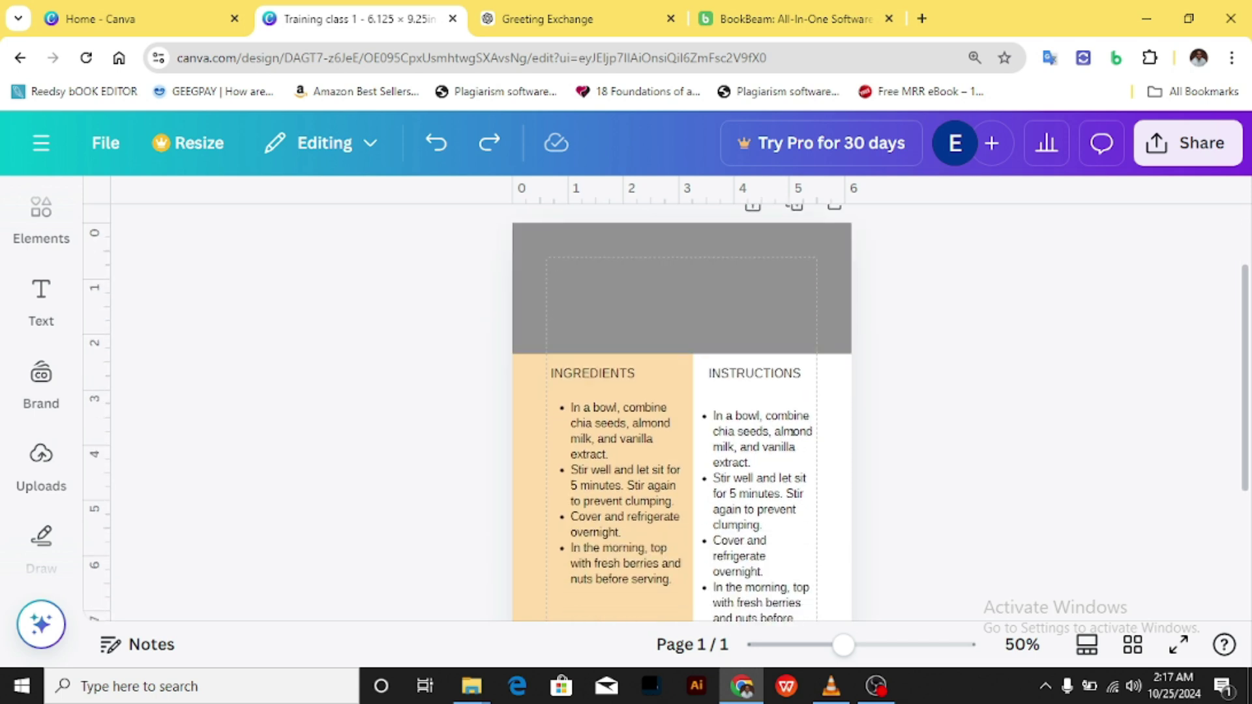
pyautogui.click(41, 466)
pyautogui.press('Escape')
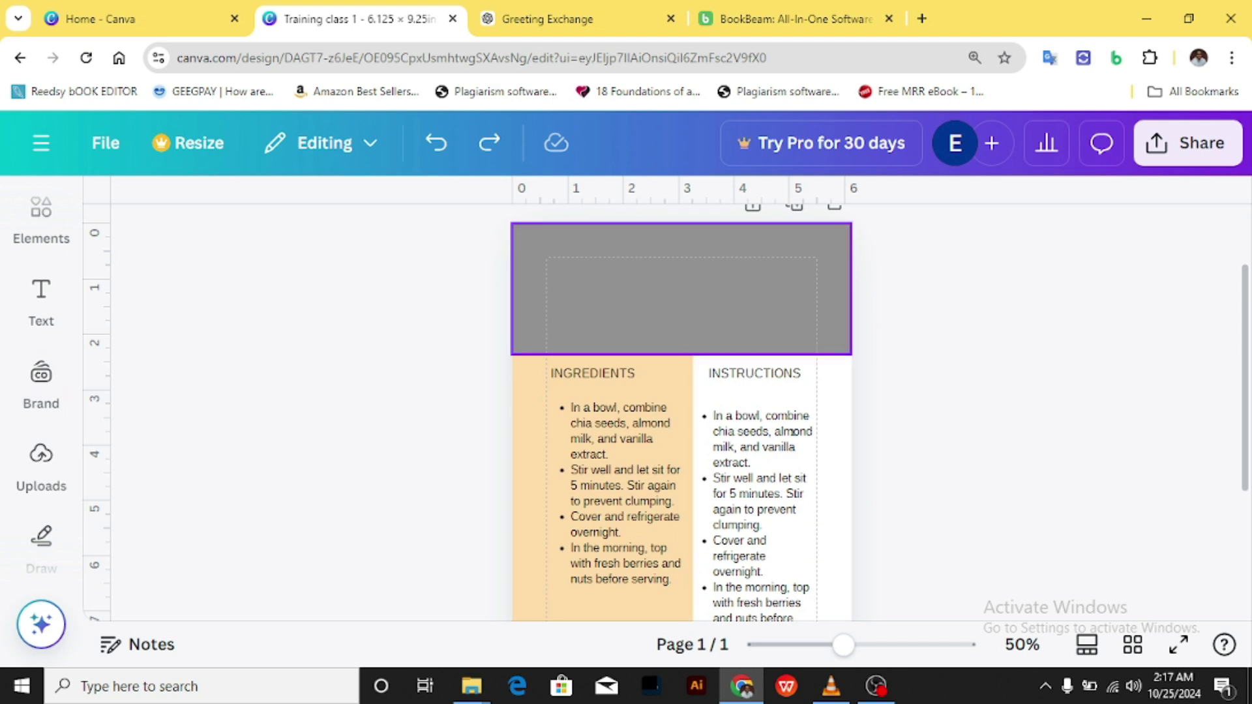
pyautogui.hotkey('ctrl', 't')
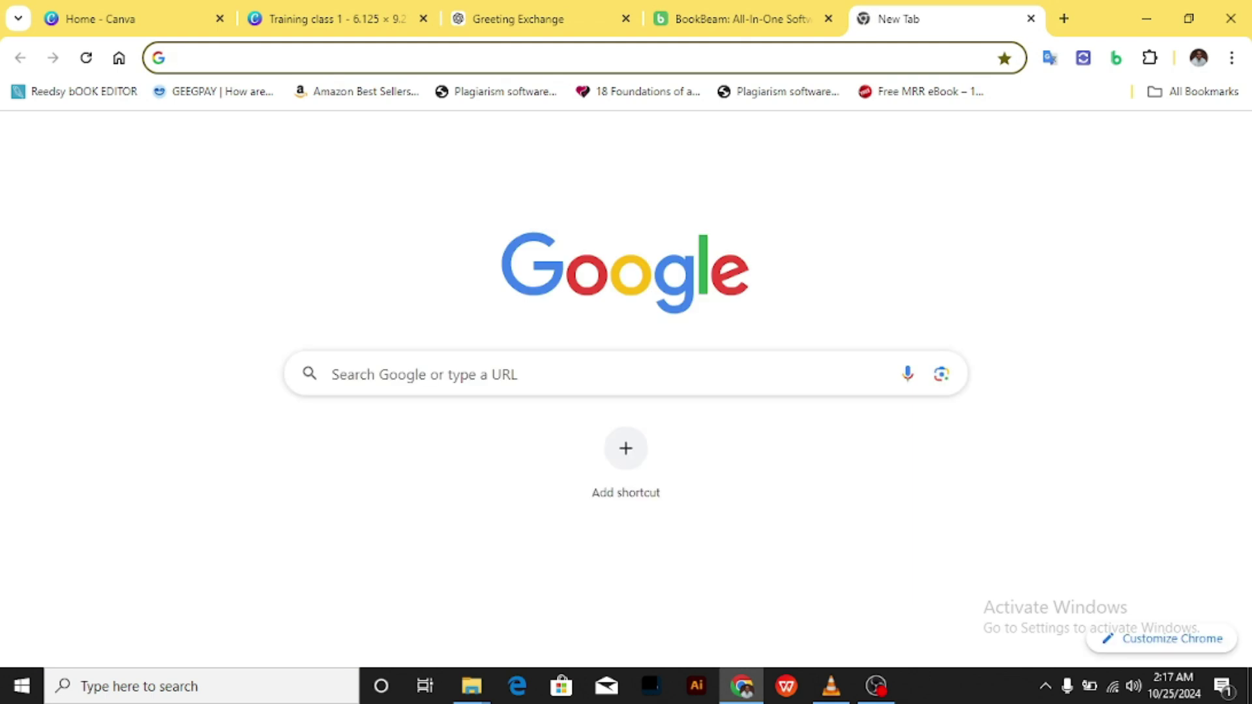
# Step: Open Pexels, Pixabay and Unsplash stock-photo sites in three separate tabs
pyautogui.write('pexel')
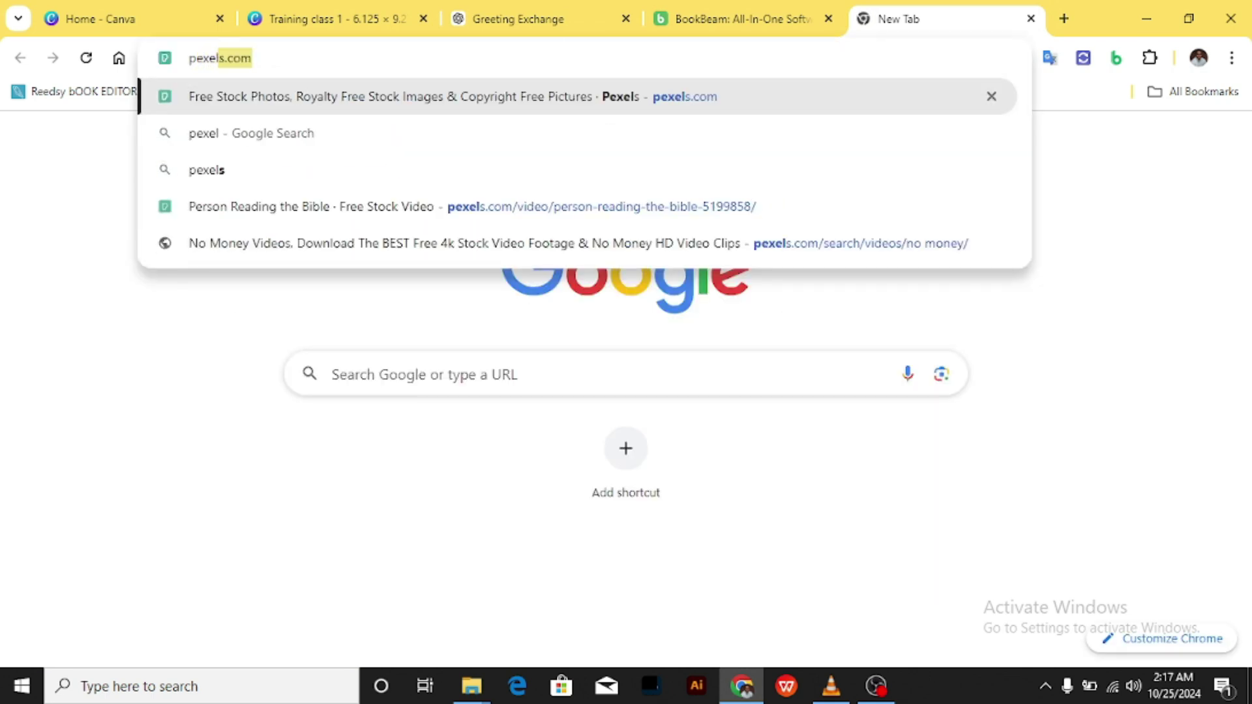
pyautogui.press('Return')
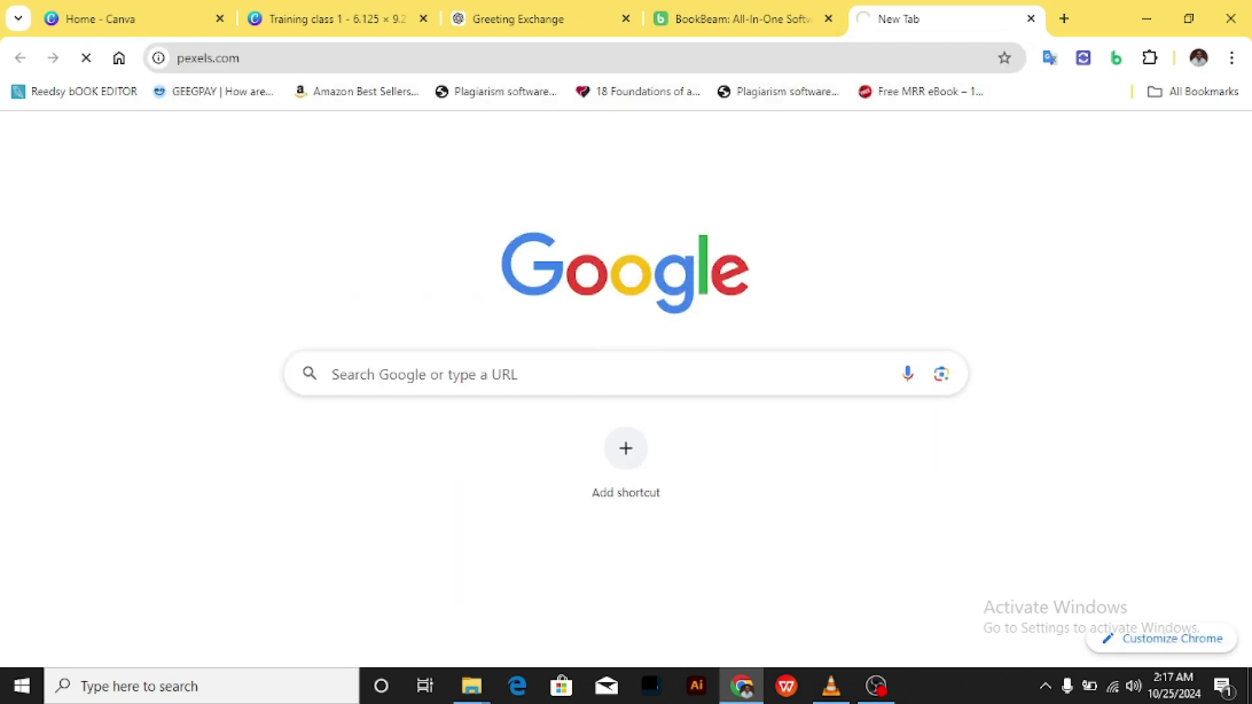
pyautogui.click(1064, 18)
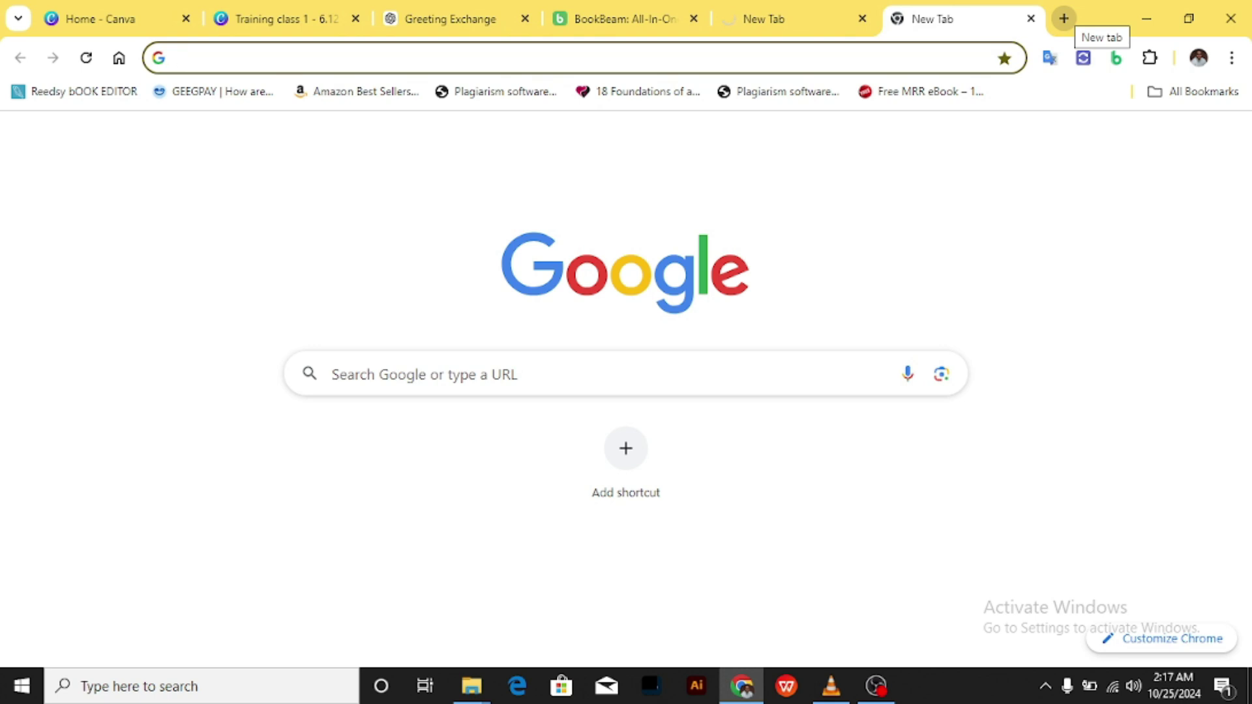
pyautogui.write('pixa')
pyautogui.press('Return')
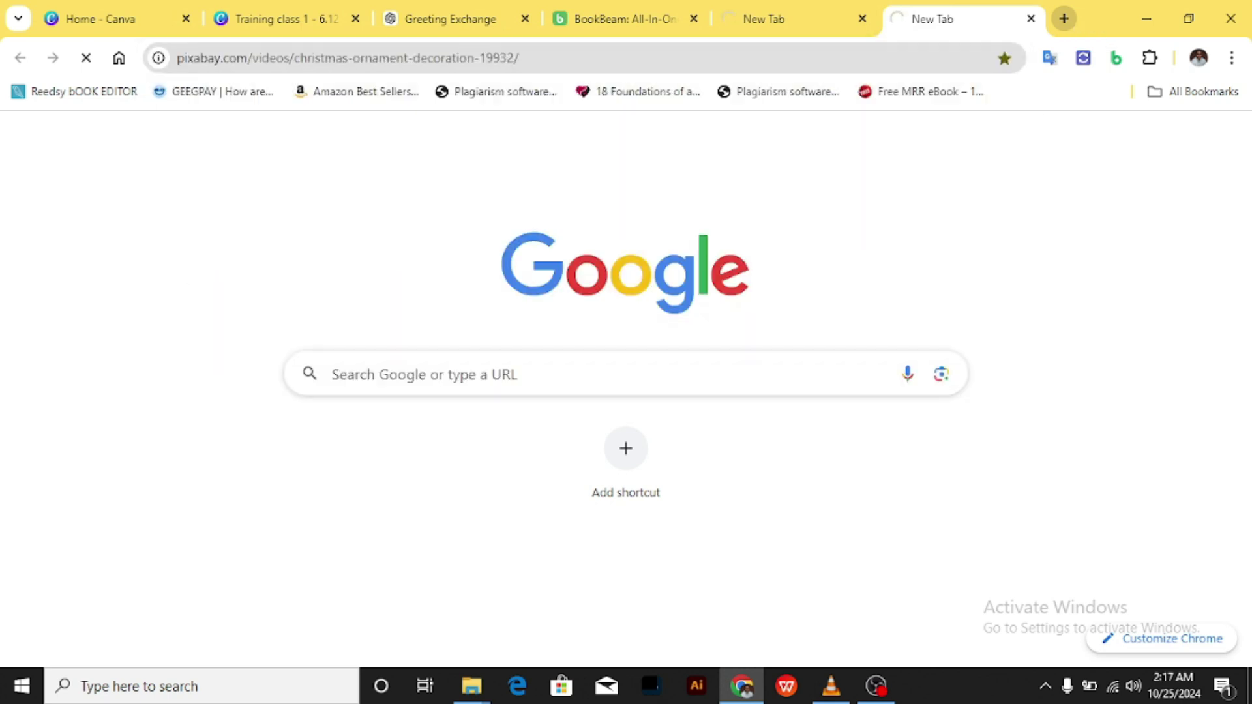
pyautogui.click(1065, 19)
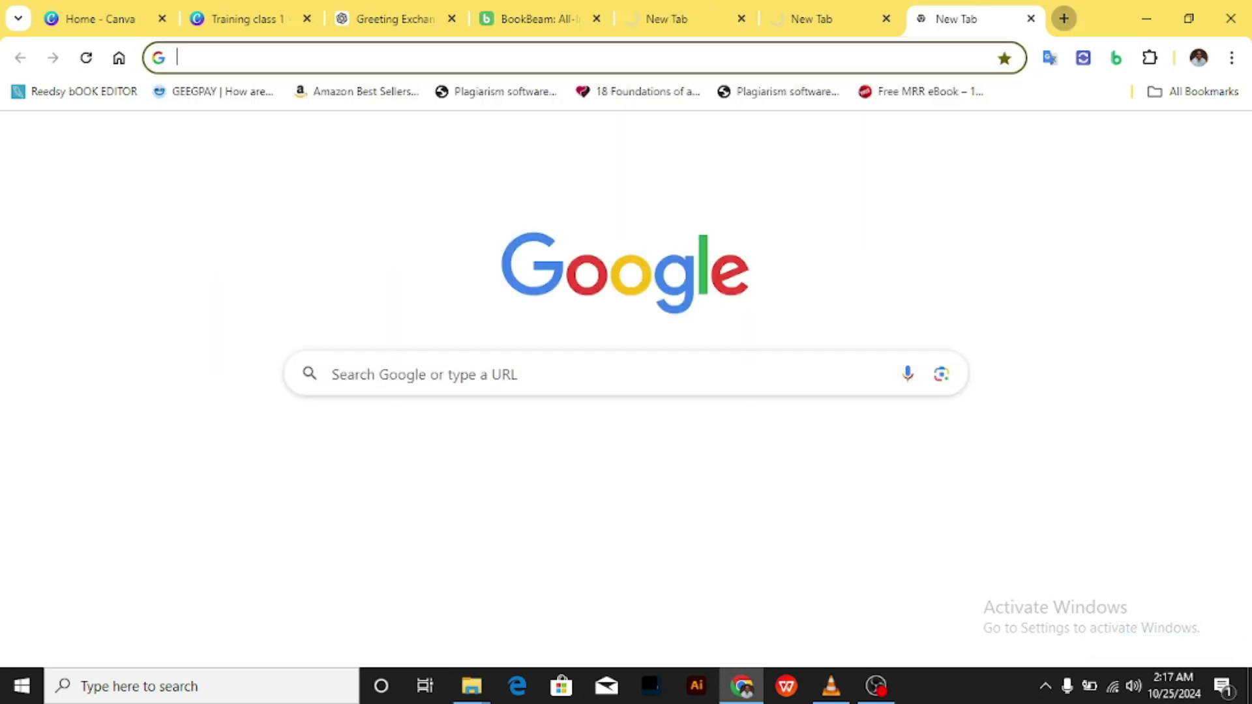
pyautogui.write('unsplash.com')
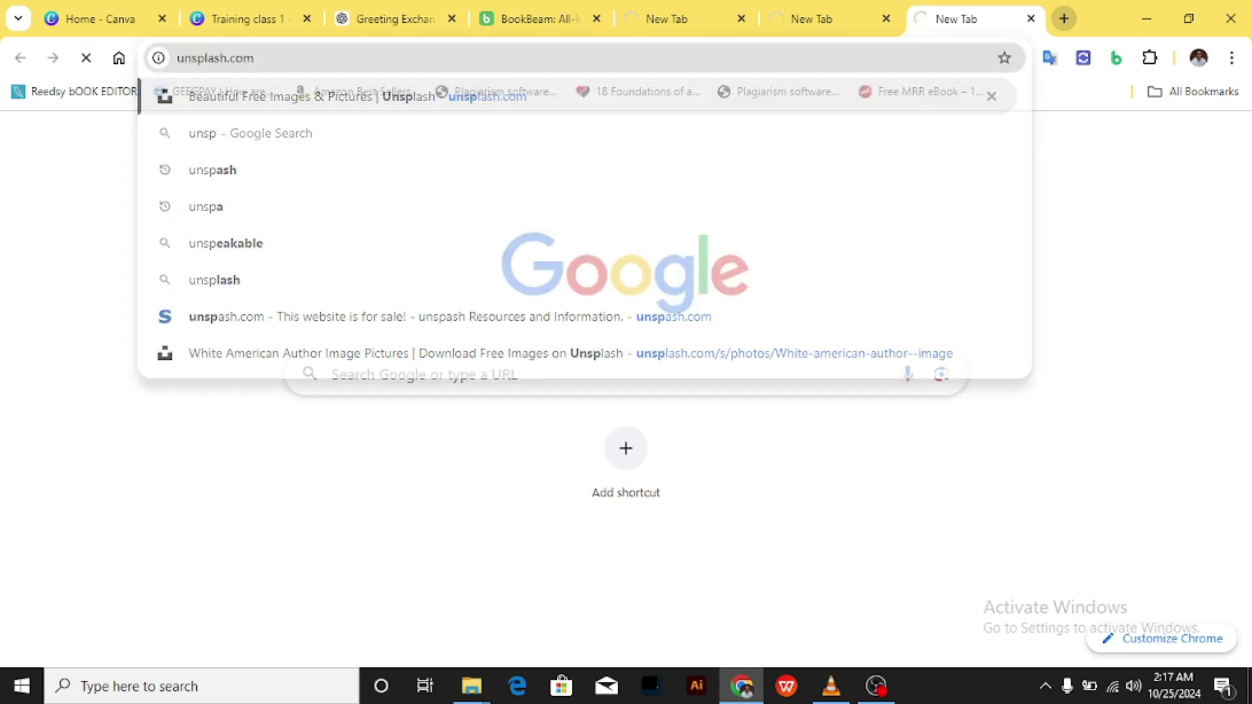
pyautogui.press('Return')
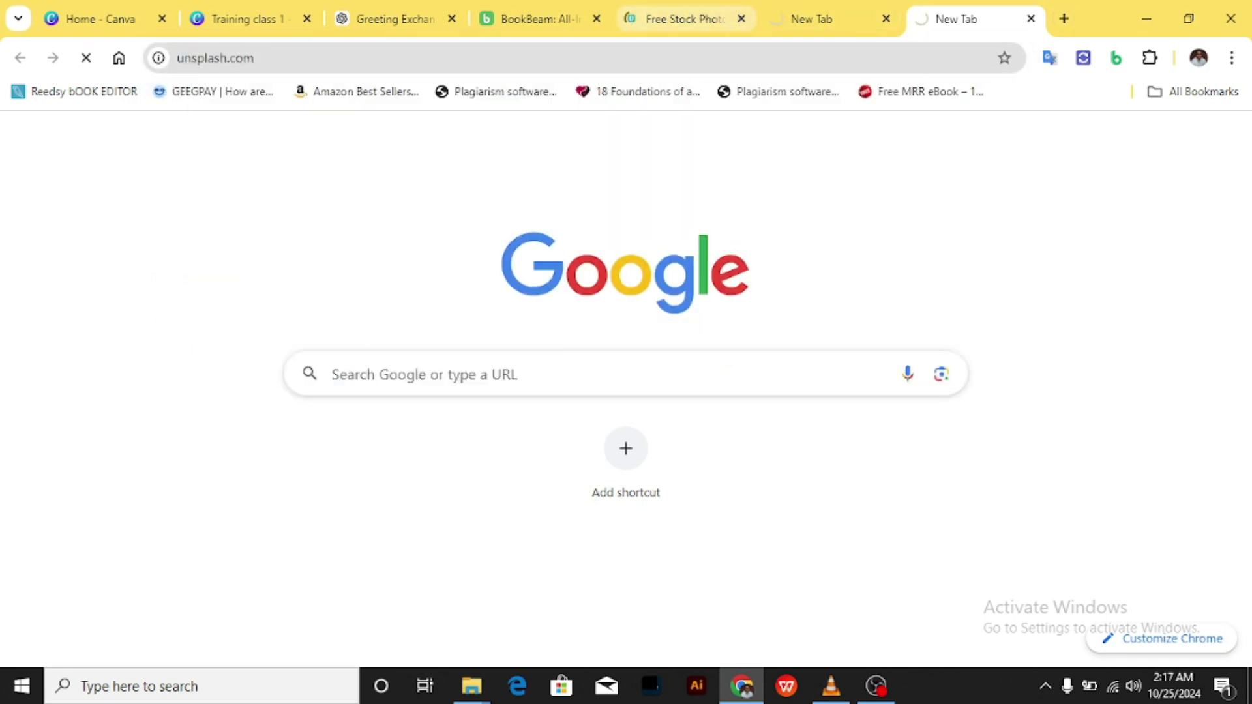
# Step: Look over the Pexels site, then return to the Training class 1 Canva tab
pyautogui.click(686, 19)
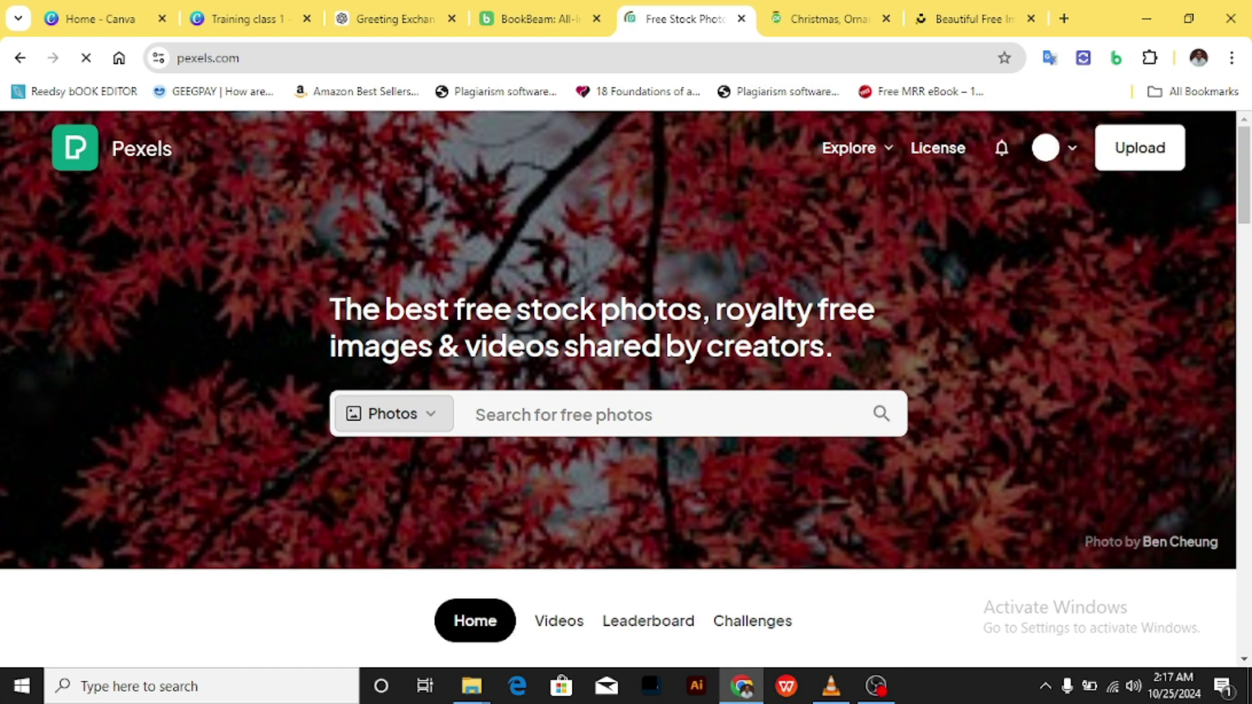
pyautogui.scroll(-4, 619, 392)
pyautogui.scroll(3, 618, 391)
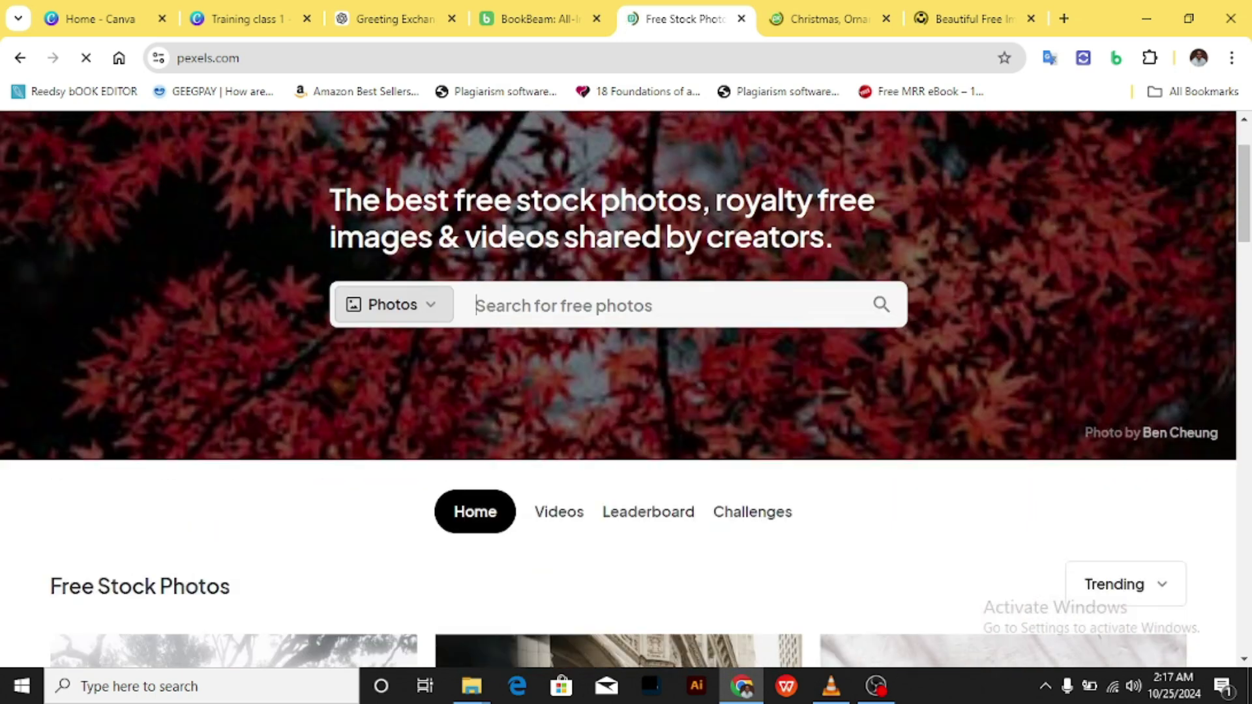
pyautogui.scroll(-4, 619, 392)
pyautogui.scroll(2, 619, 392)
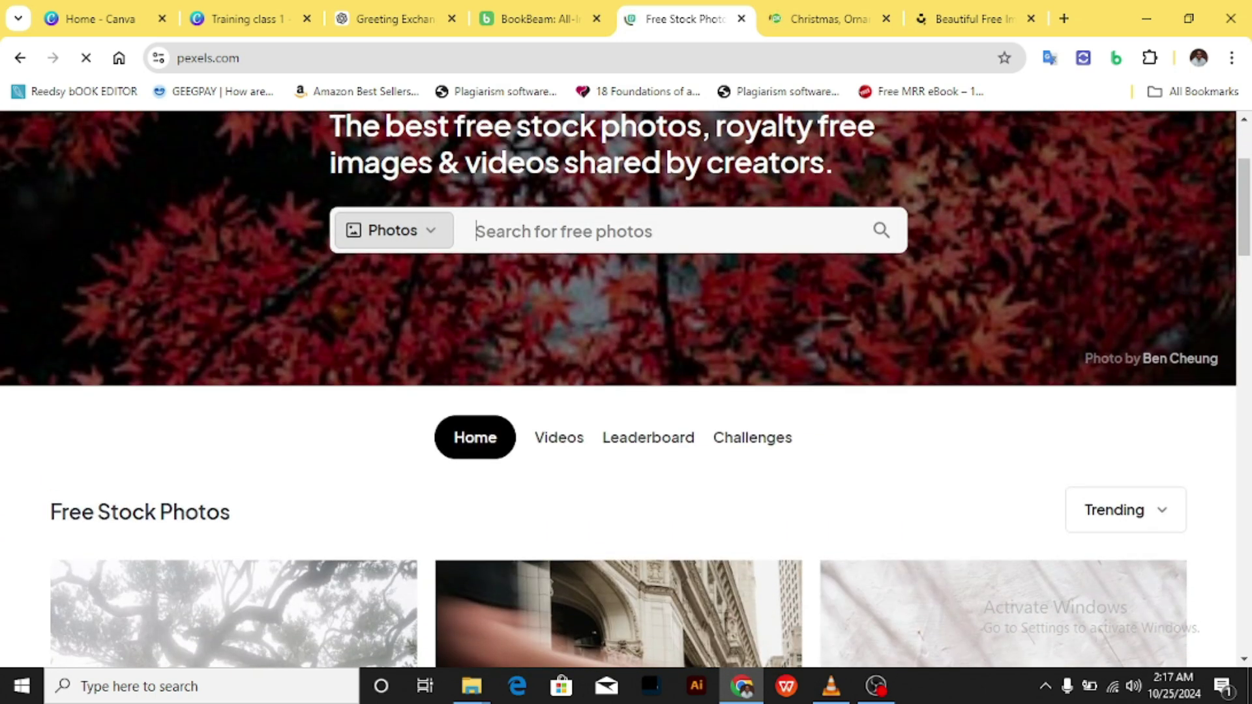
pyautogui.click(242, 19)
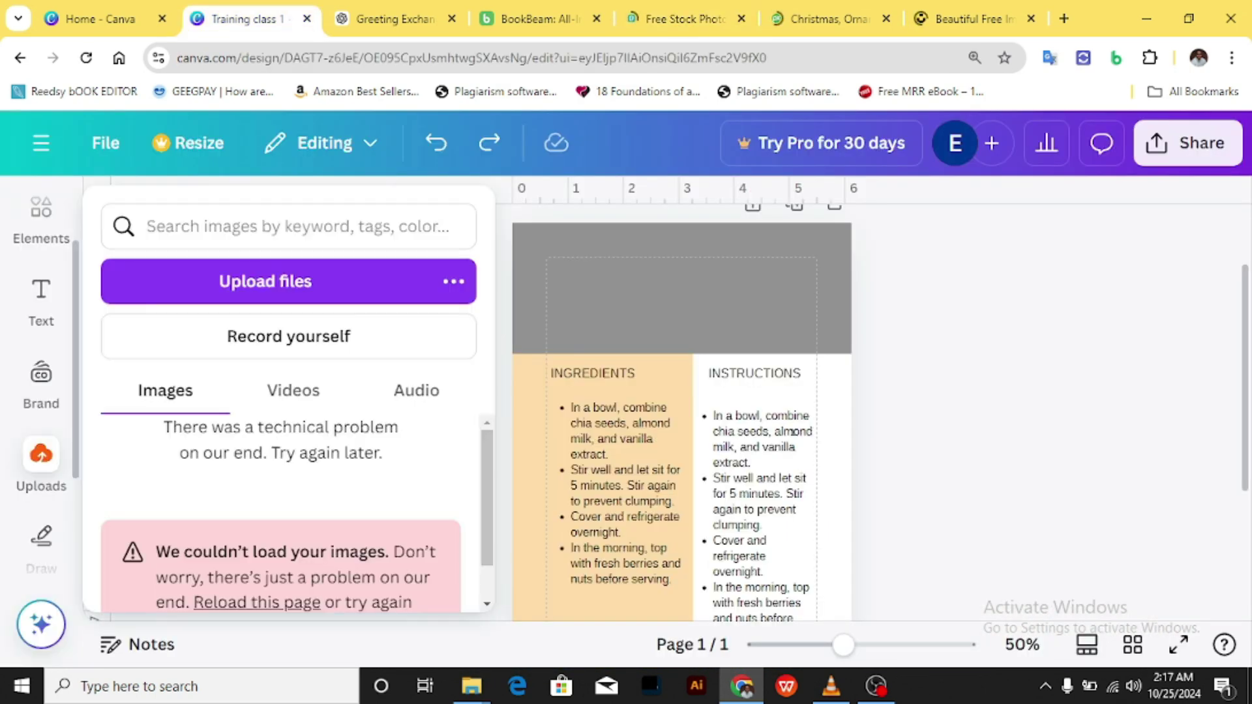
# Step: Load the uploaded images, including two food photos and a cookbook cover
pyautogui.click(41, 466)
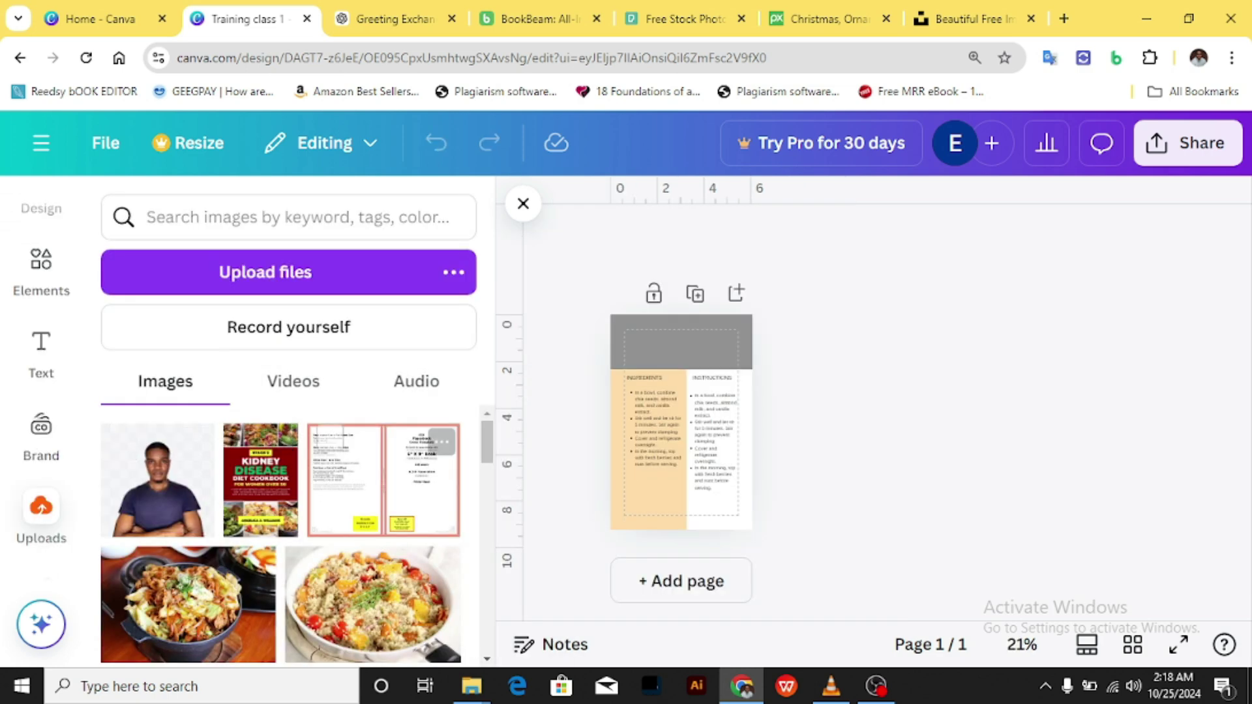
pyautogui.scroll(-2, 391, 483)
pyautogui.scroll(-4, 373, 515)
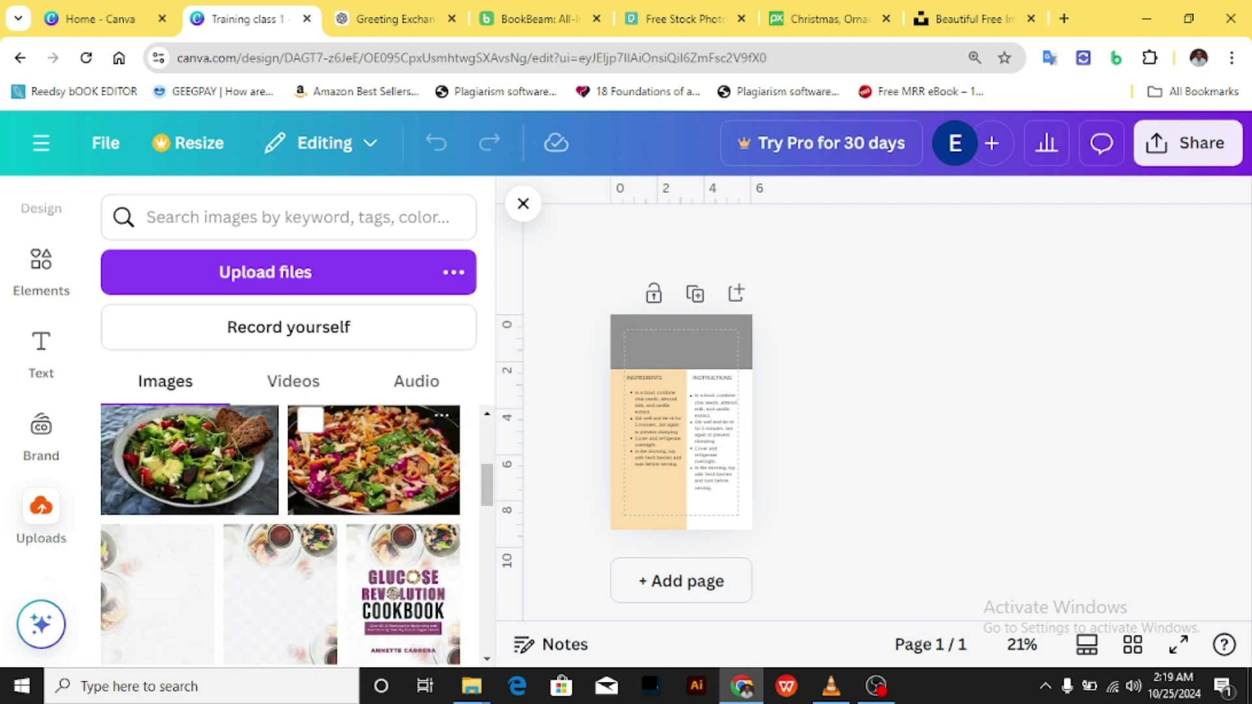
pyautogui.scroll(-10, 280, 535)
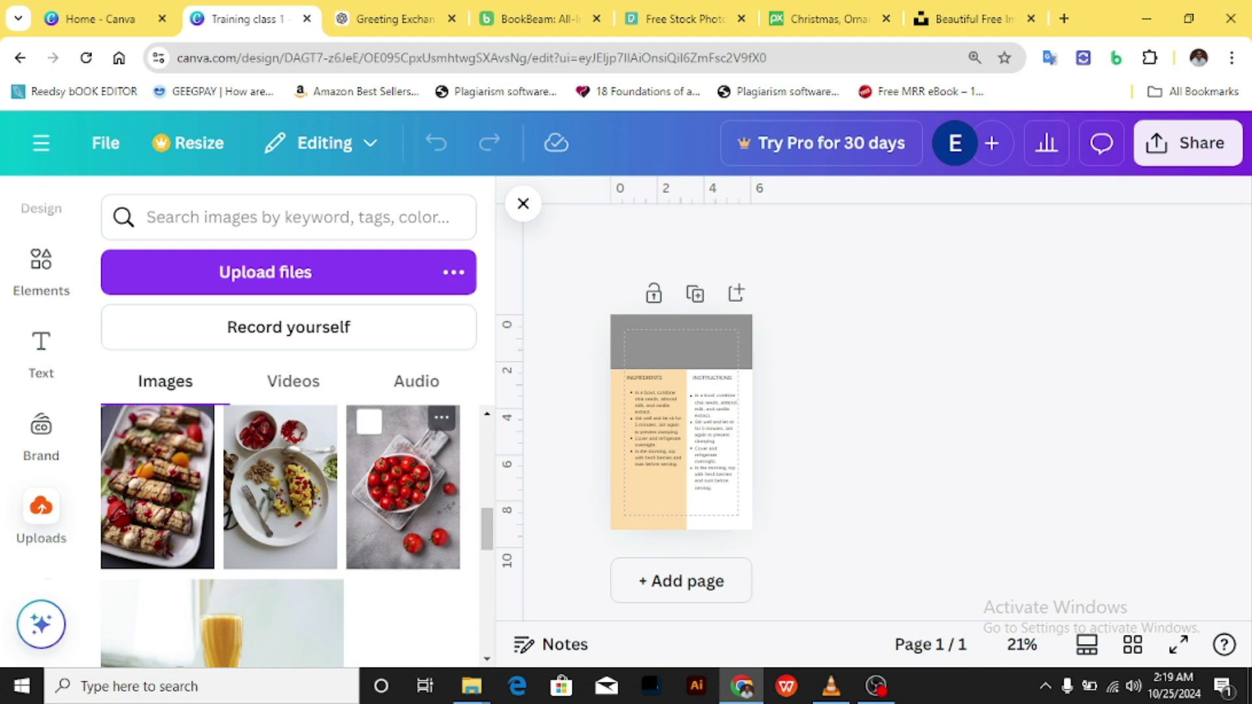
pyautogui.scroll(-2, 280, 535)
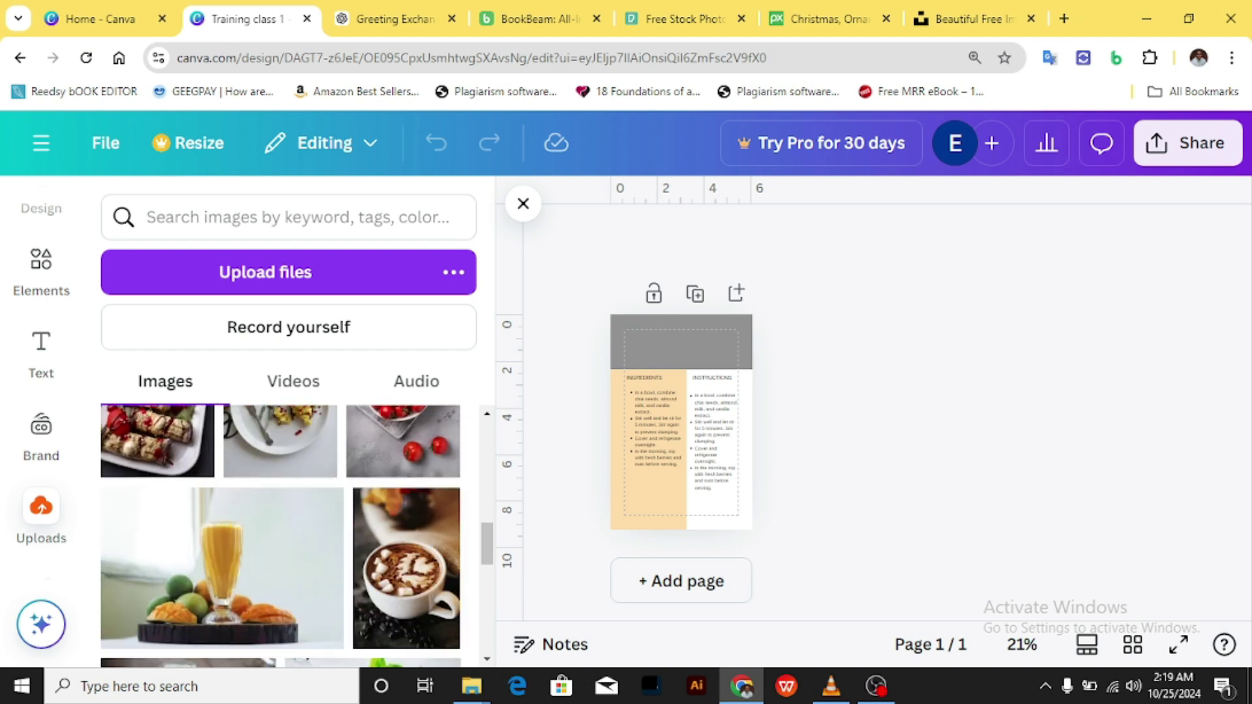
pyautogui.scroll(-6, 280, 535)
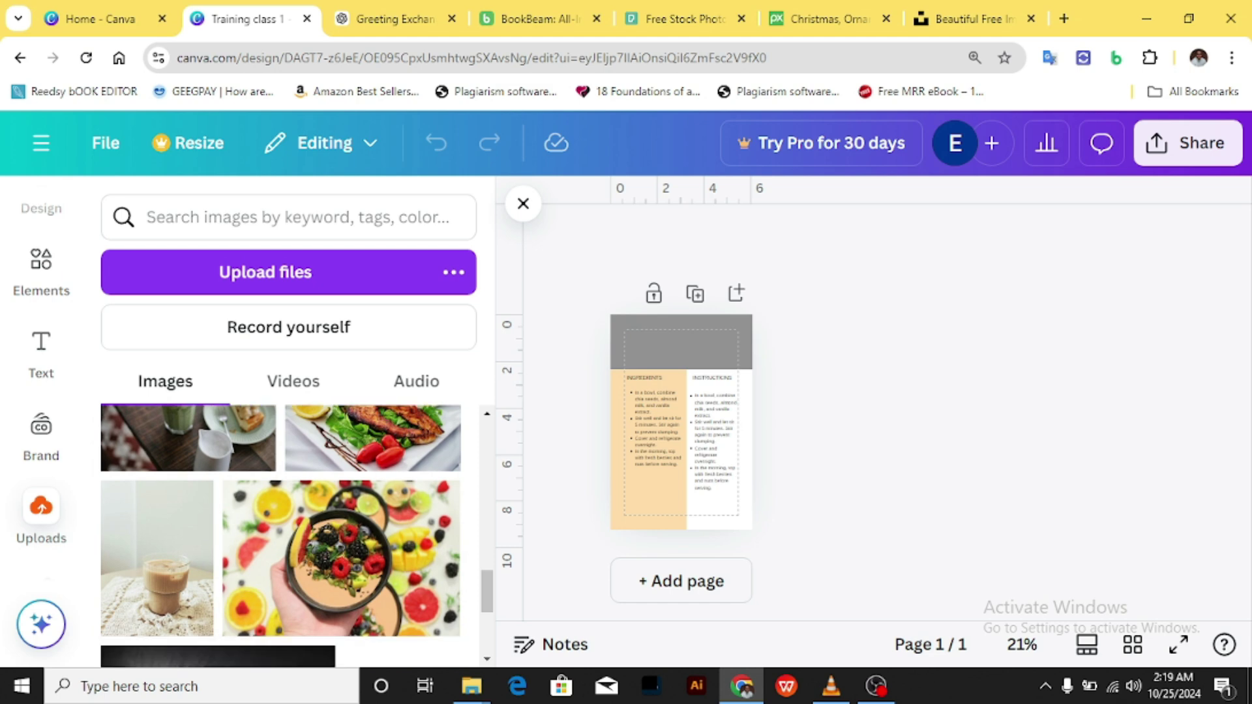
pyautogui.scroll(-5, 375, 551)
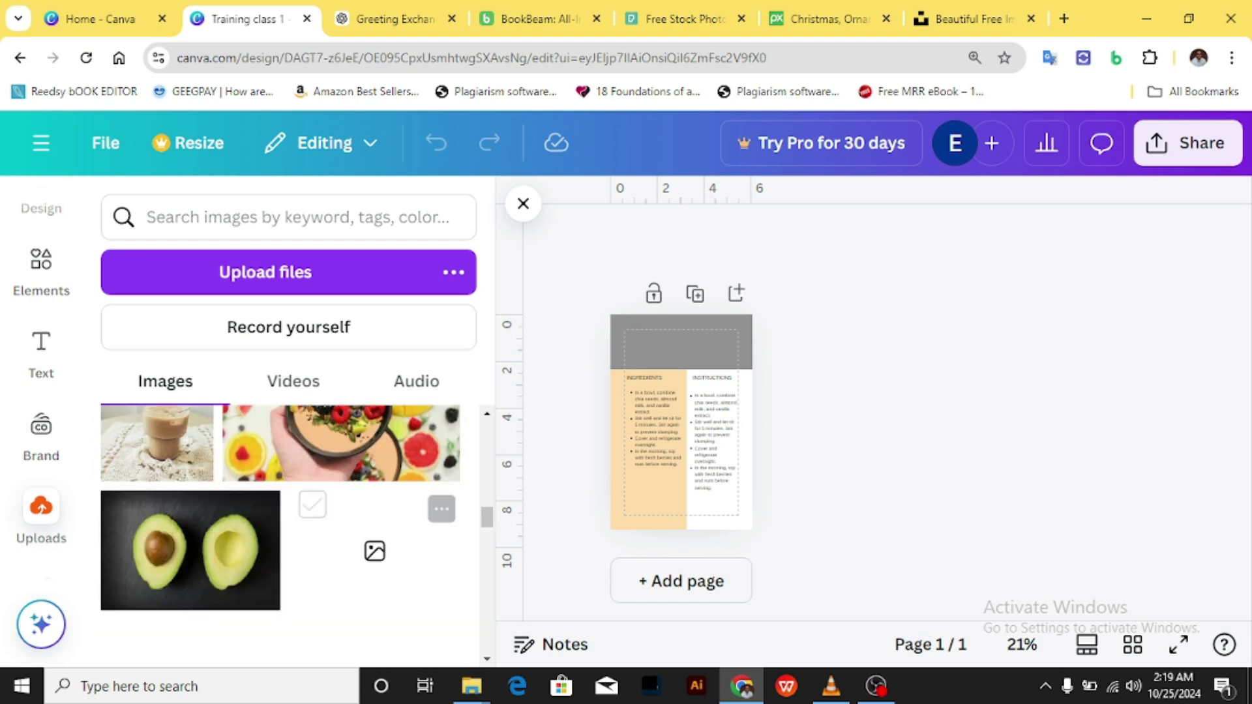
pyautogui.scroll(4, 280, 535)
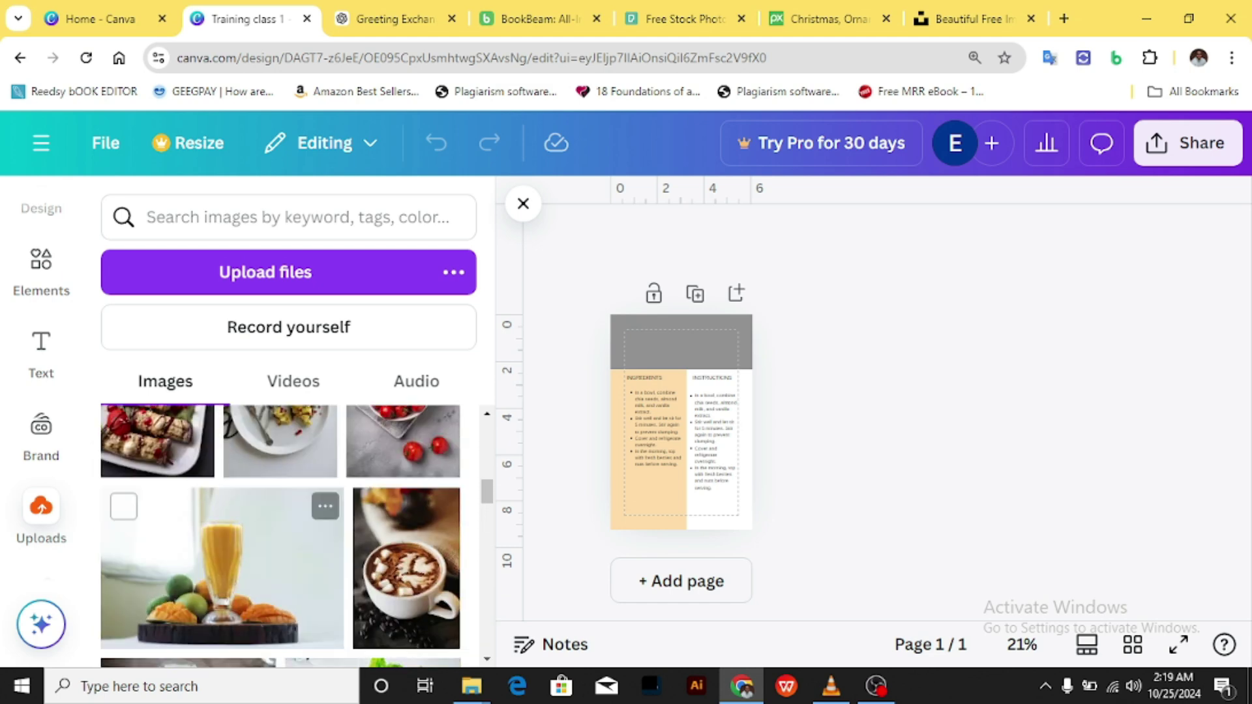
pyautogui.scroll(5, 281, 535)
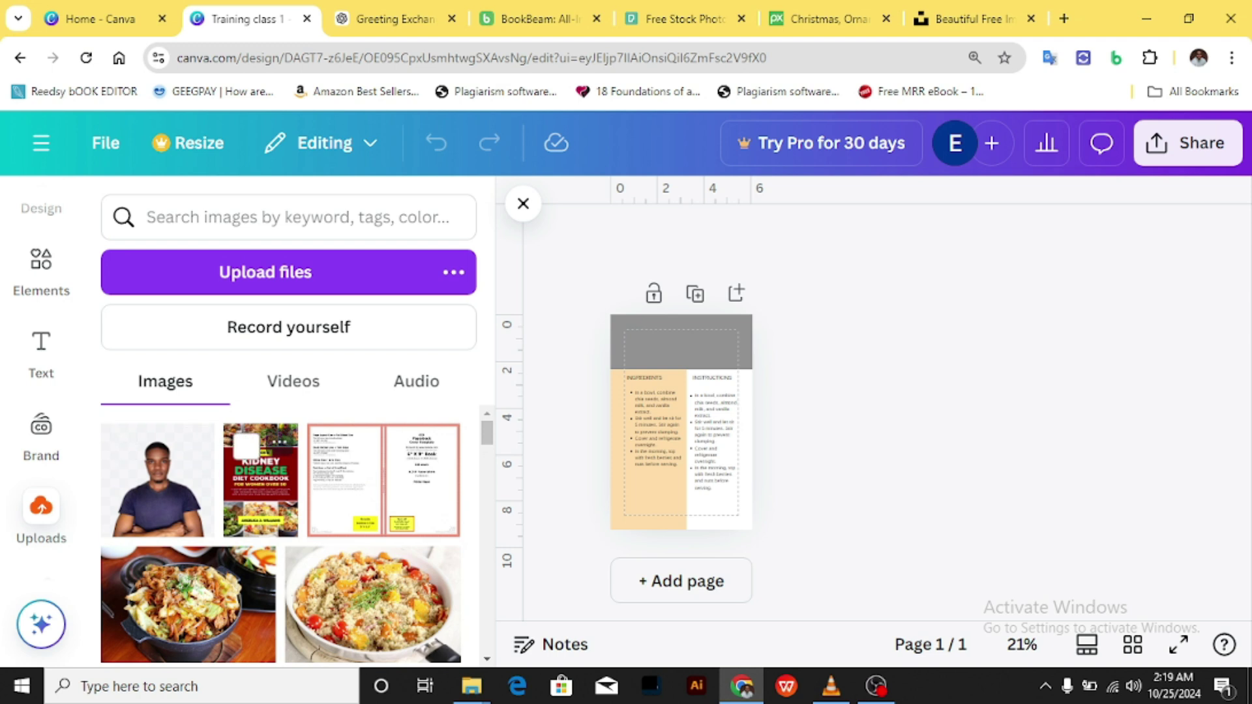
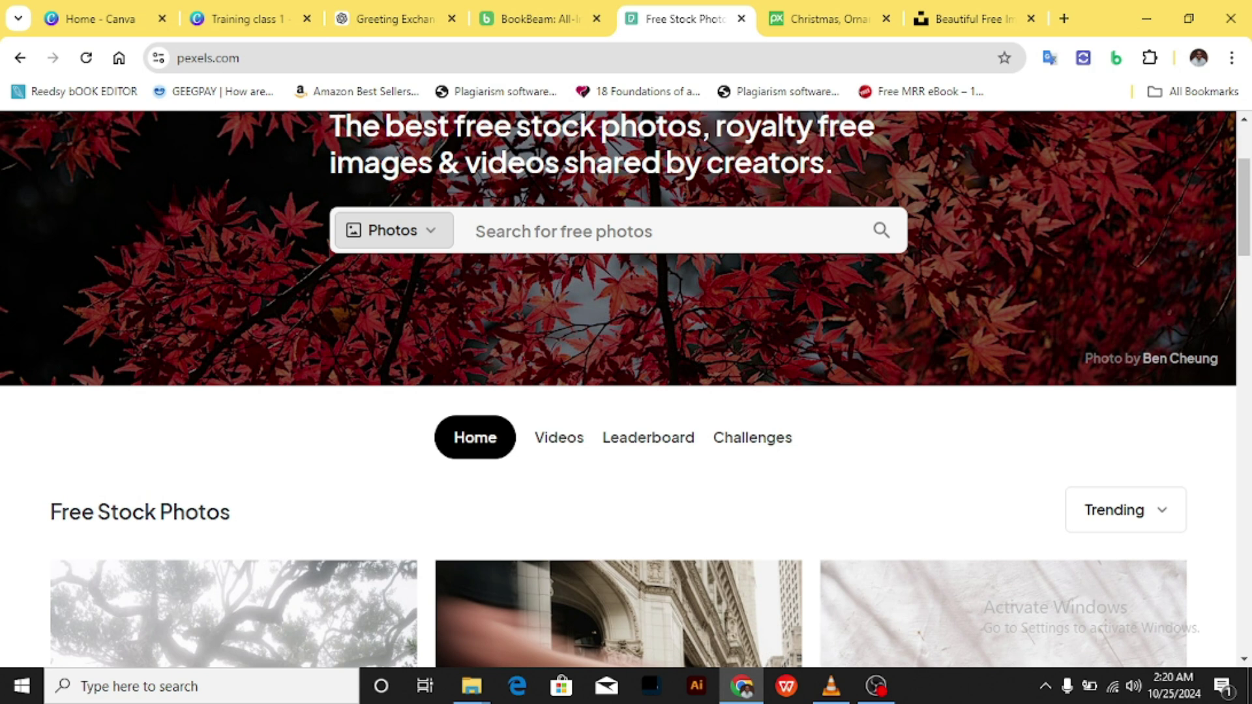
# Step: Search Pexels for 'geek yoghurt' and download the yoghurt, fruit and granola jars photo
pyautogui.write('geek')
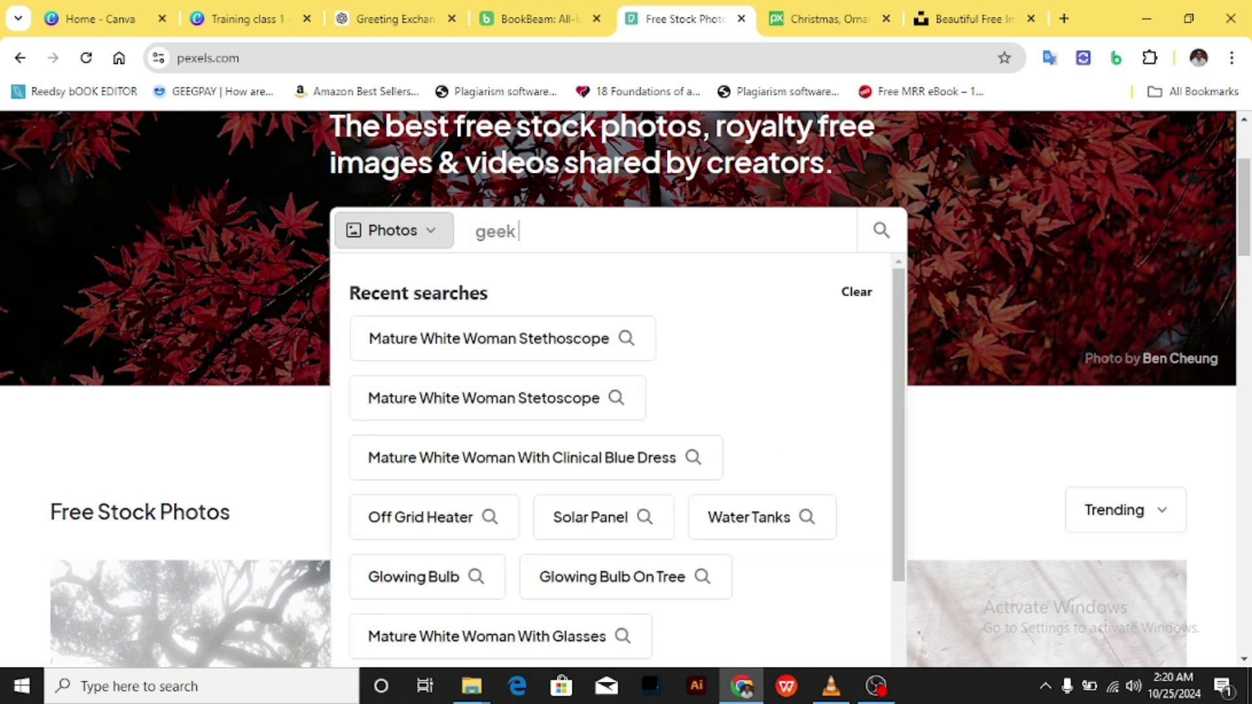
pyautogui.write(' yo')
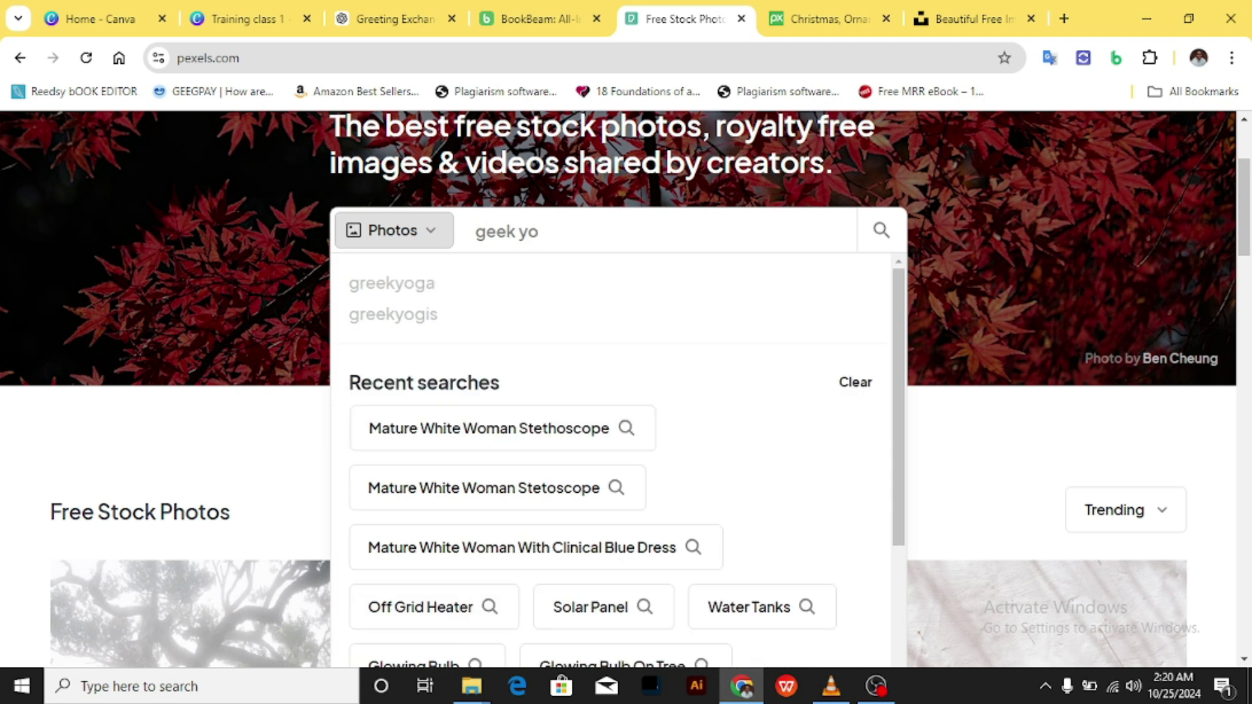
pyautogui.write('ghurt')
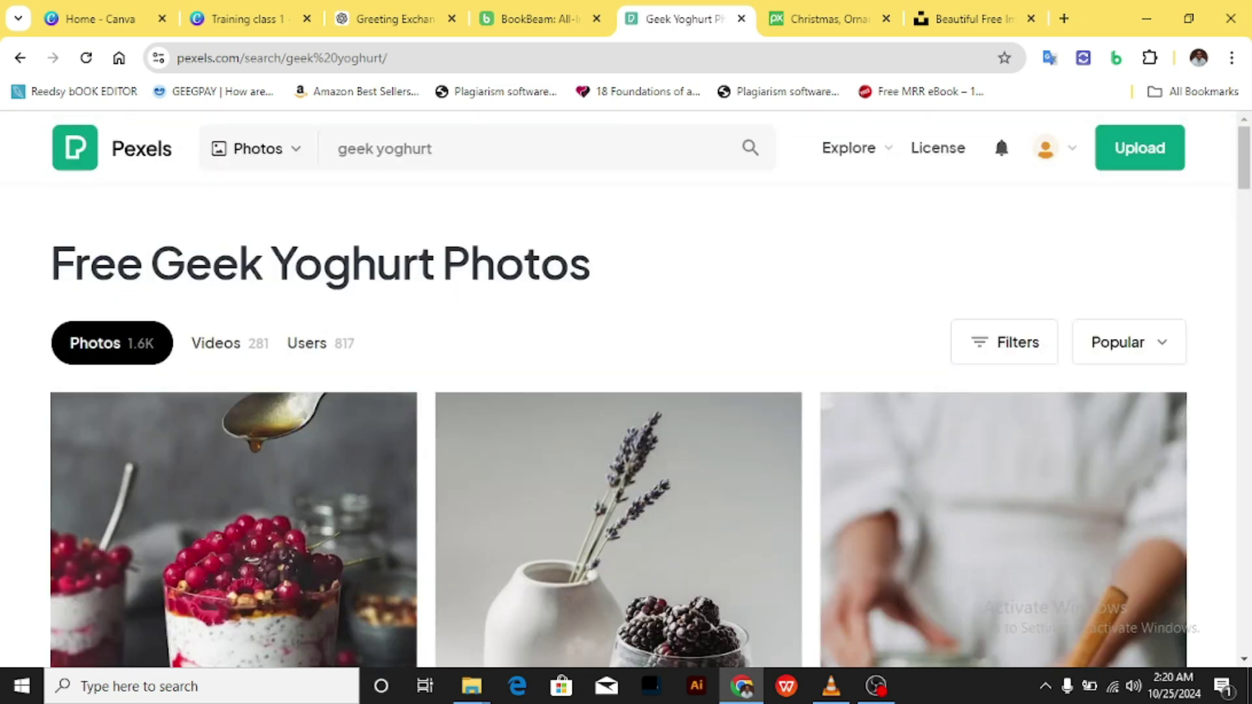
pyautogui.scroll(-7, 618, 424)
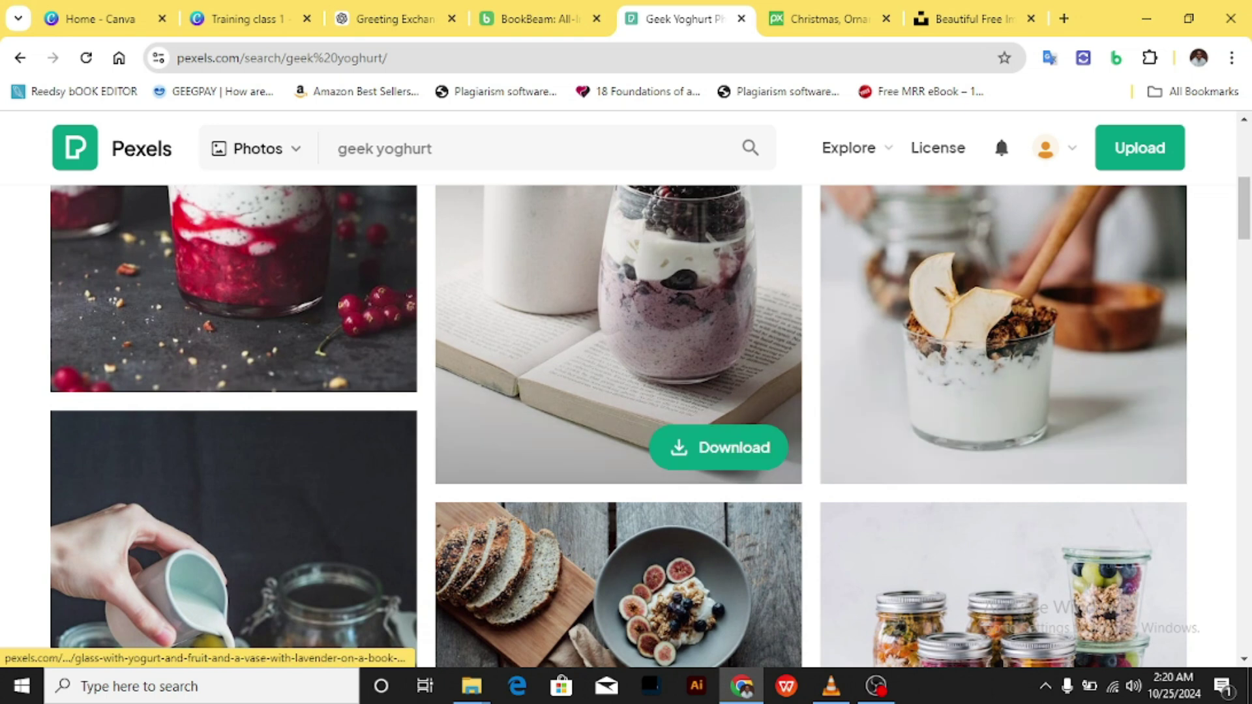
pyautogui.scroll(-3, 619, 424)
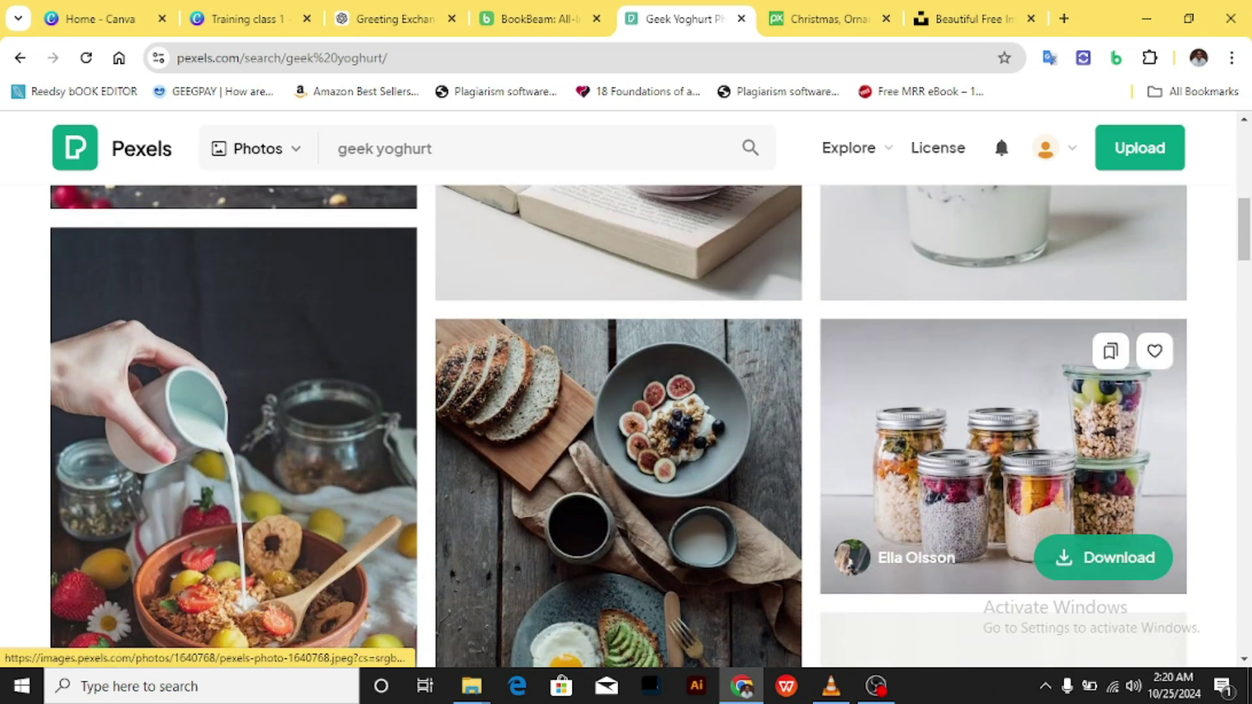
pyautogui.click(1103, 558)
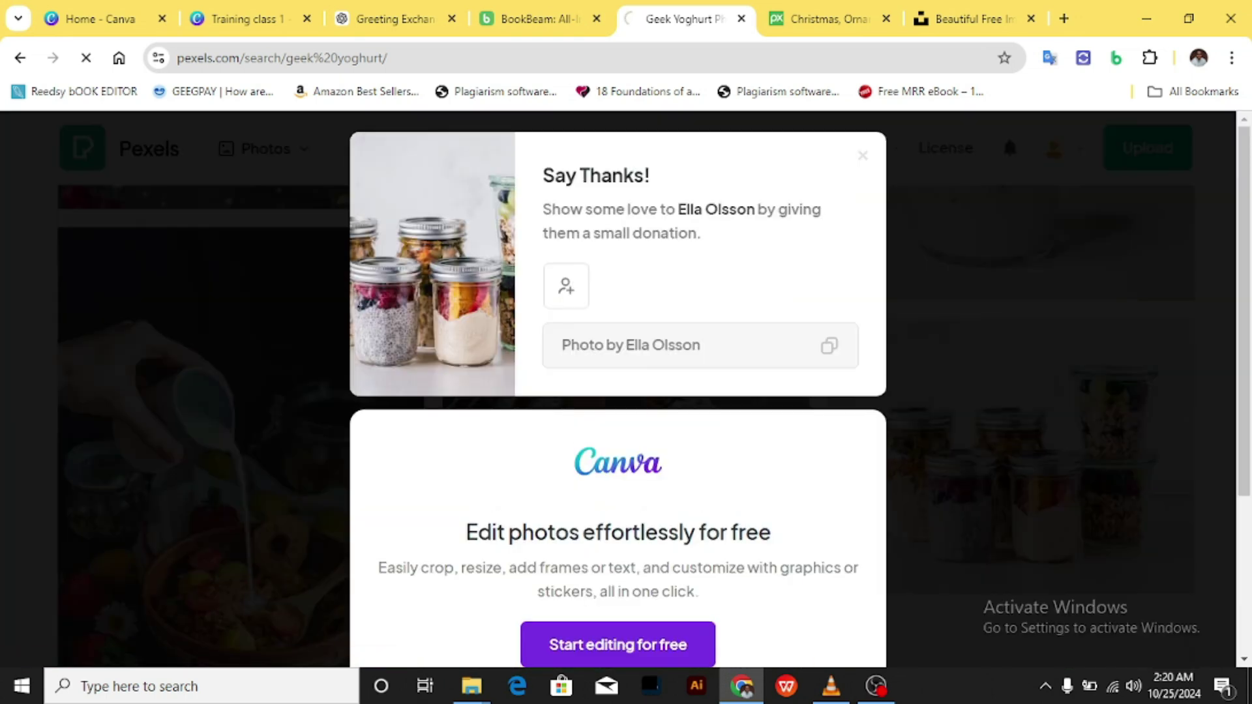
pyautogui.click(863, 155)
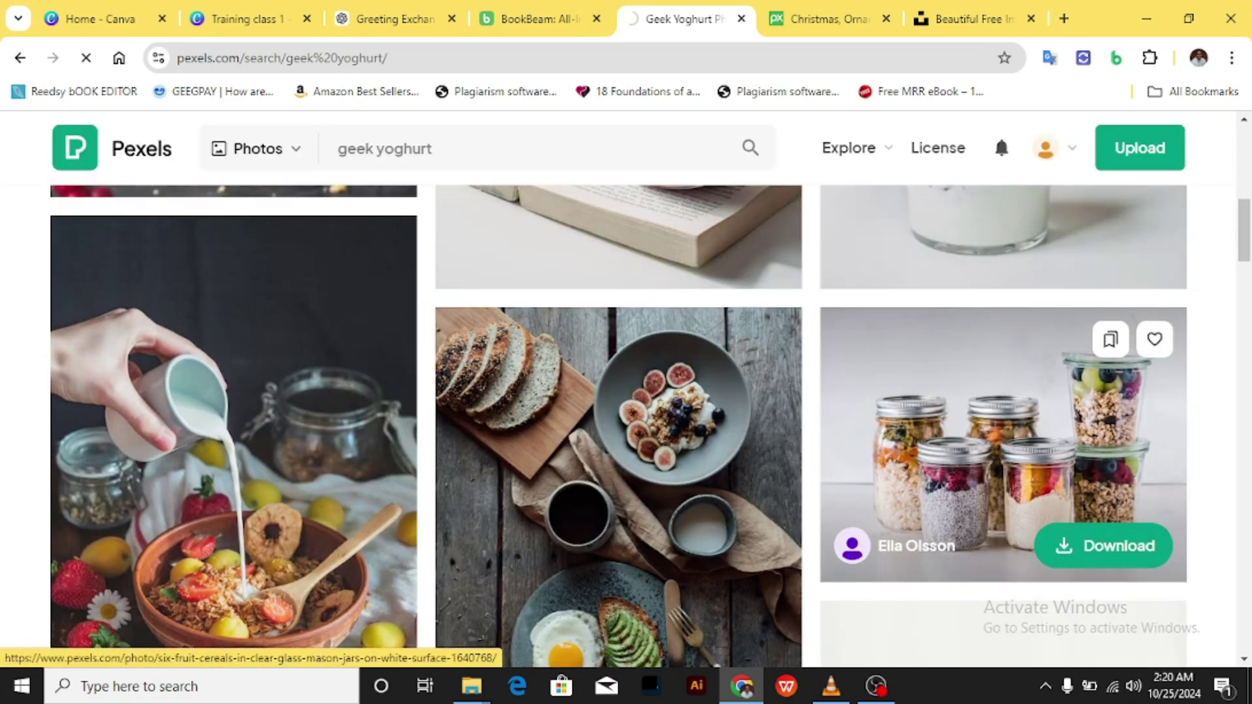
pyautogui.scroll(-2, 1004, 391)
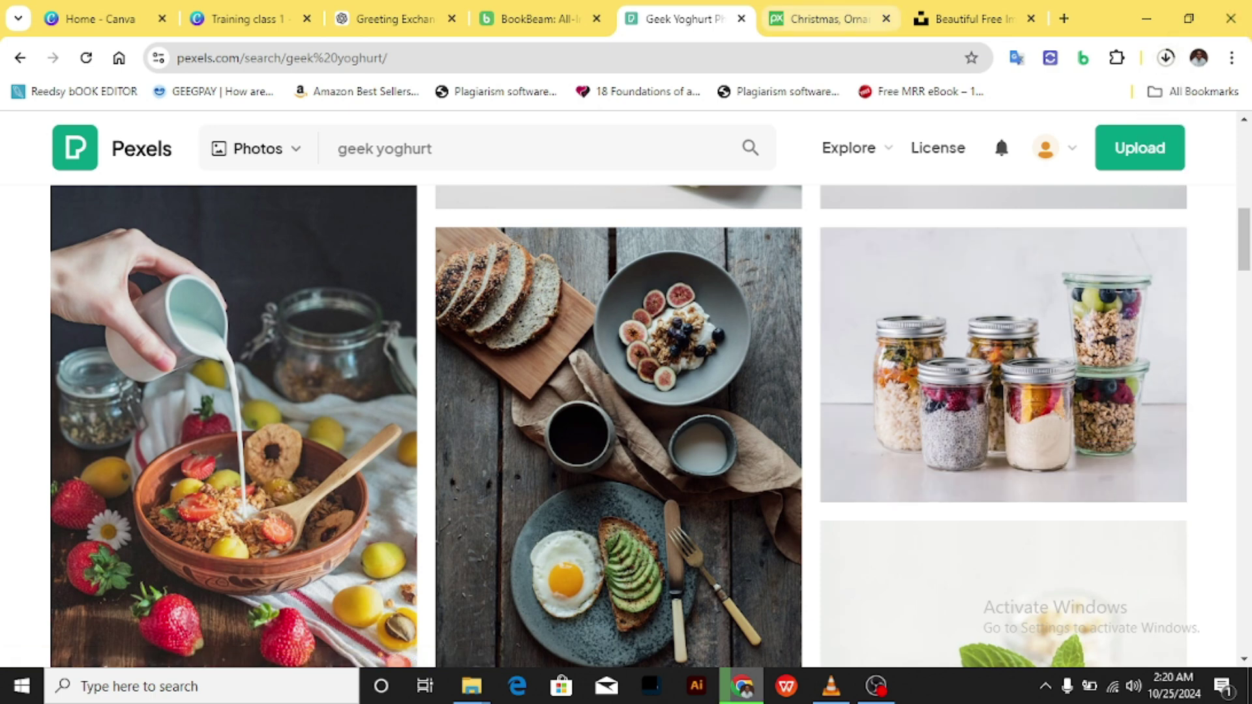
pyautogui.click(830, 19)
# Step: Move between the Pixabay, Pexels and Unsplash tabs, ending on Unsplash
pyautogui.scroll(-1, 457, 366)
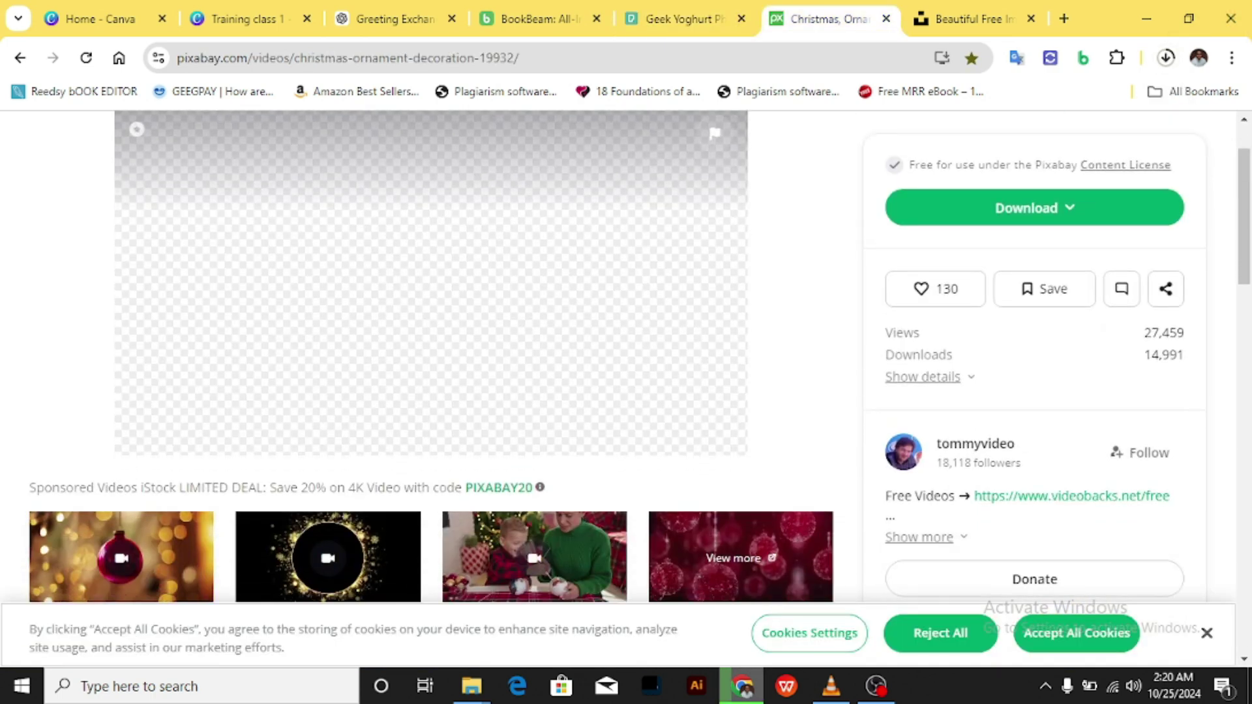
pyautogui.scroll(1, 457, 366)
pyautogui.click(82, 140)
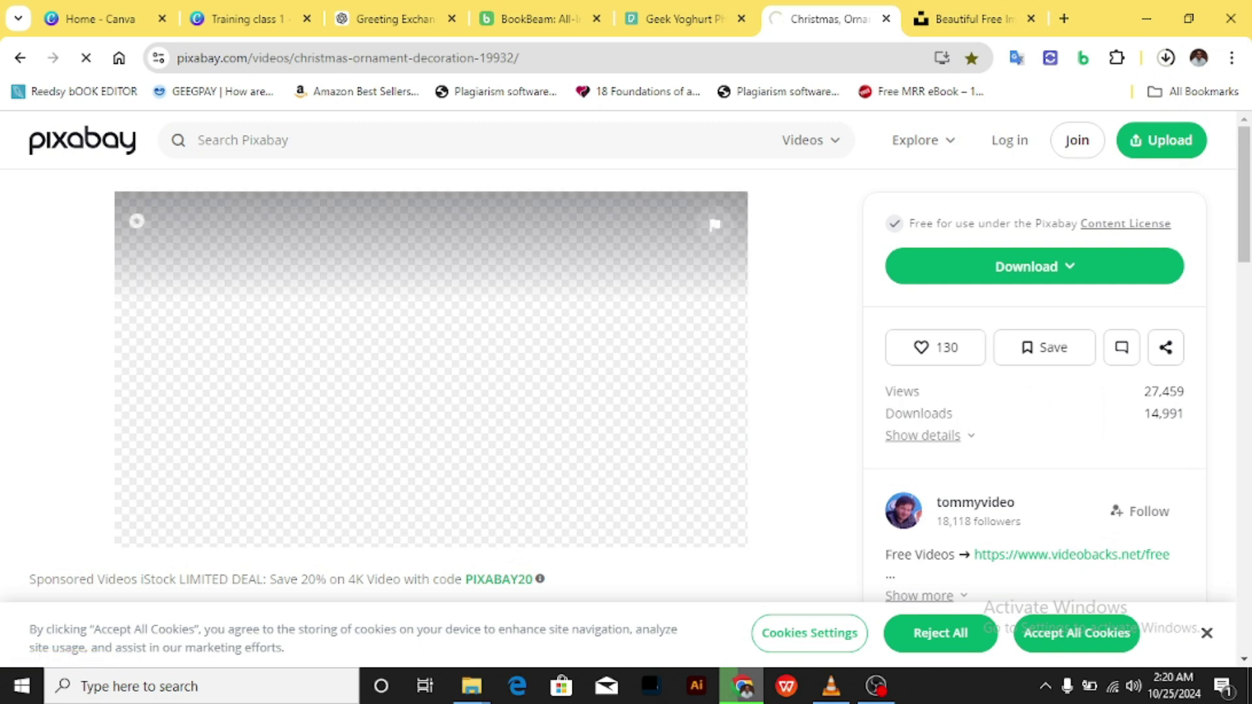
pyautogui.hotkey('ctrl', 'Tab')
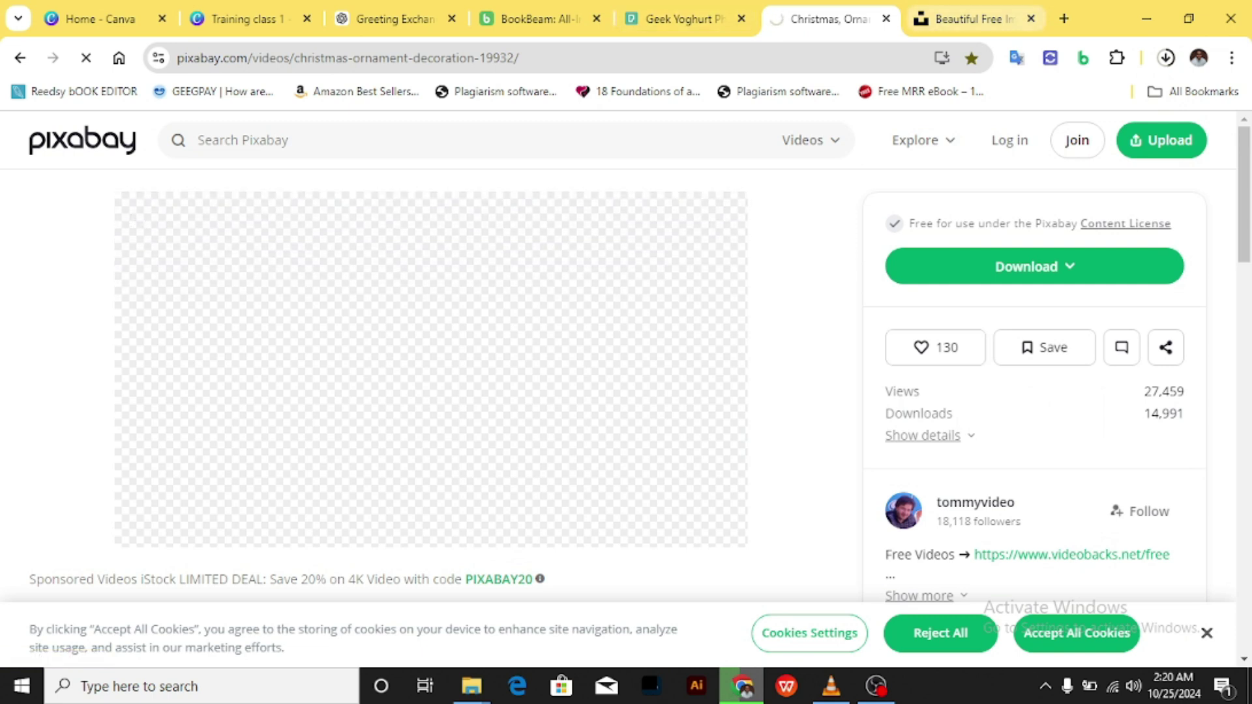
pyautogui.click(686, 18)
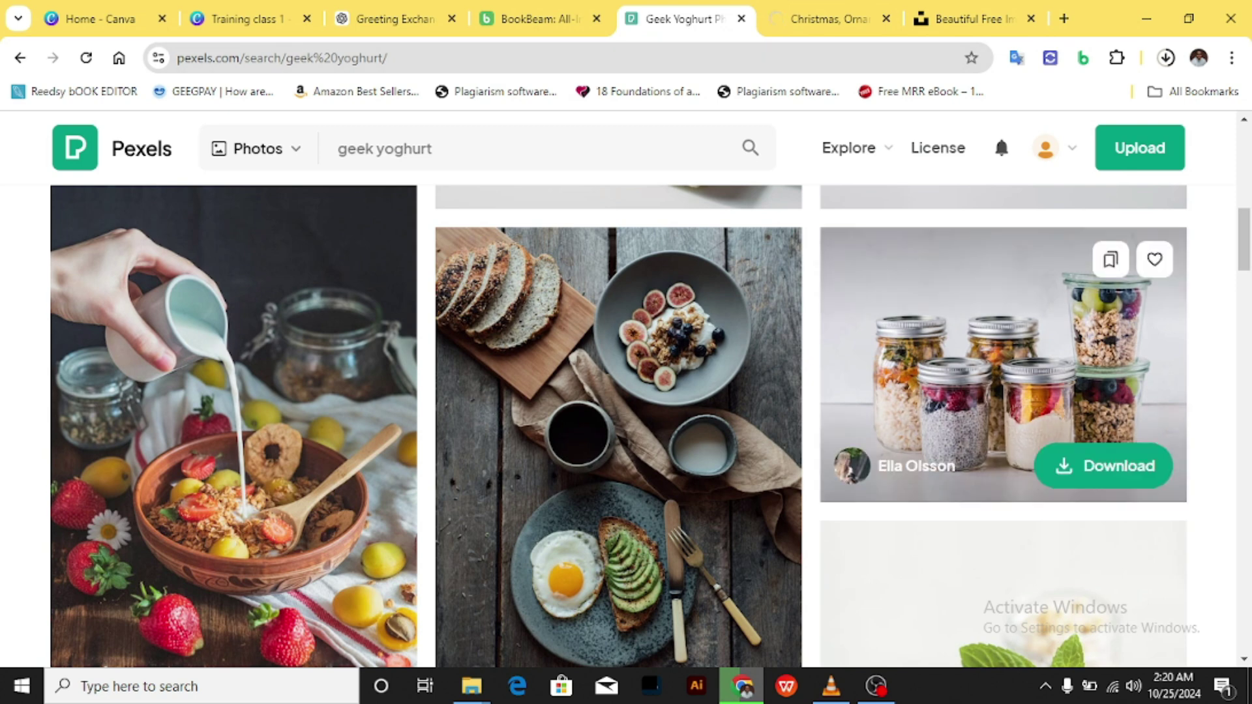
pyautogui.hotkey('ctrl', 'Tab')
pyautogui.hotkey('ctrl', 'Tab')
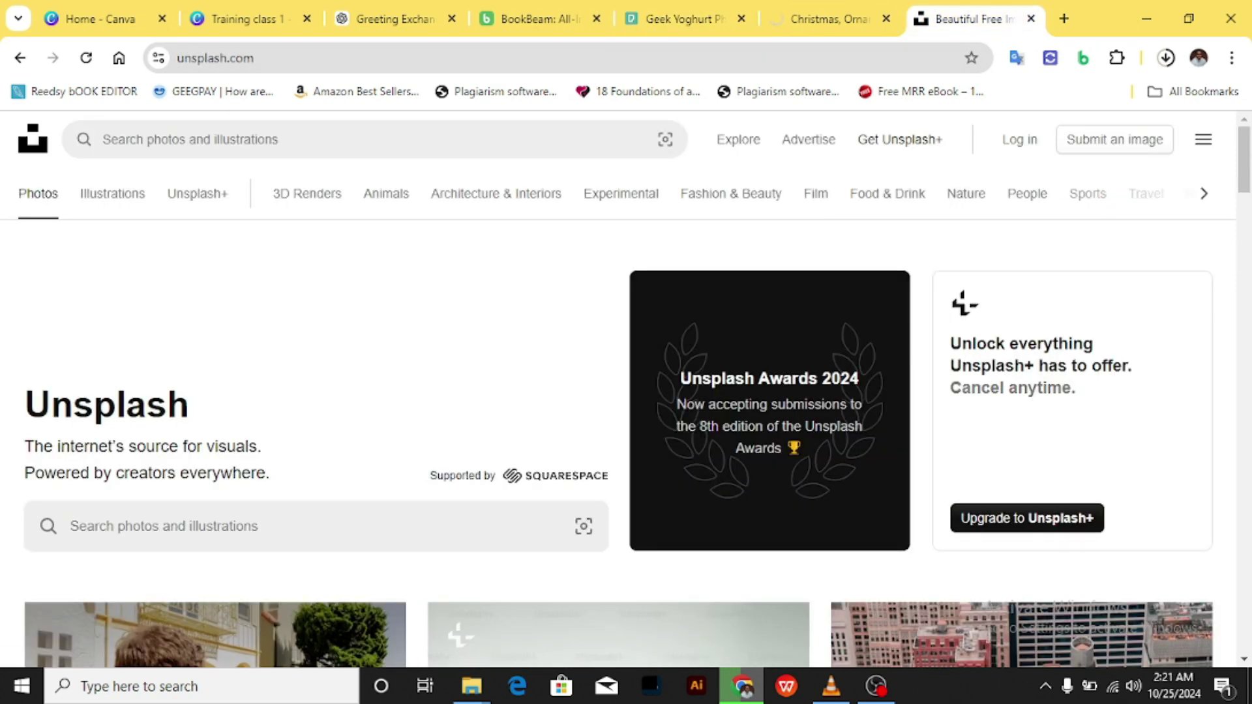
# Step: Check Chrome's recent downloads list for the jars photo, then close it
pyautogui.scroll(-3, 900, 139)
pyautogui.scroll(3, 900, 140)
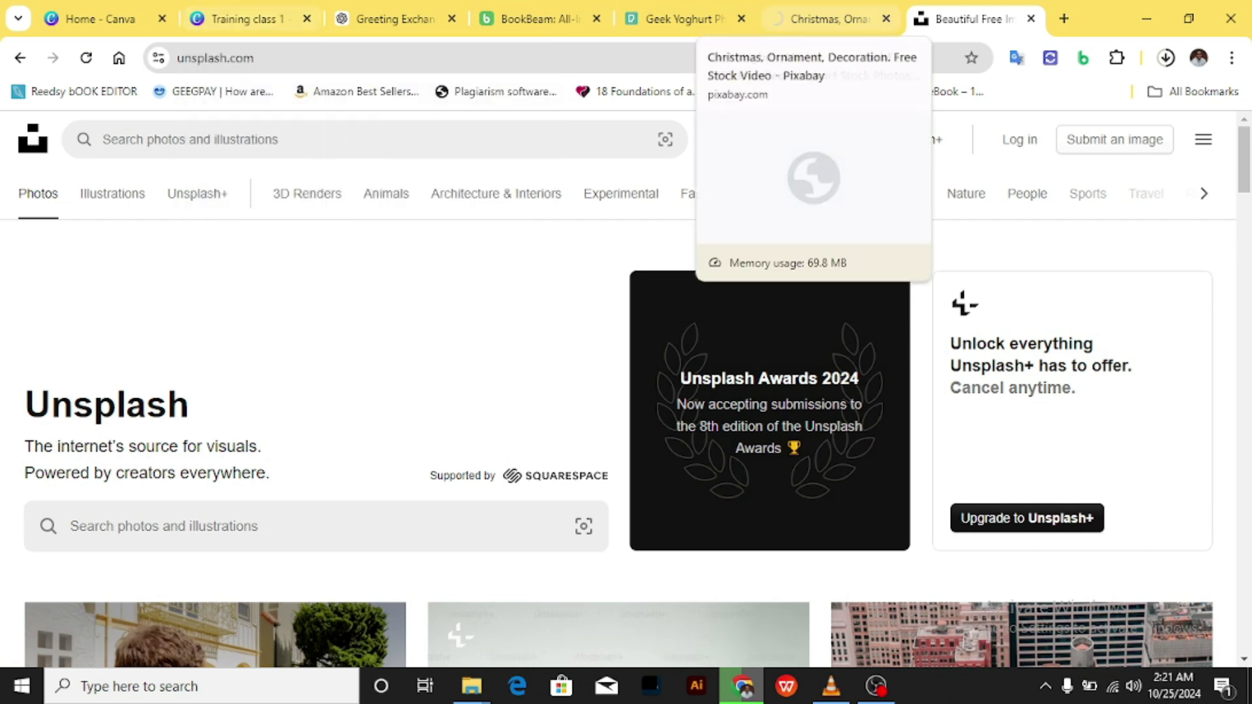
pyautogui.click(1166, 58)
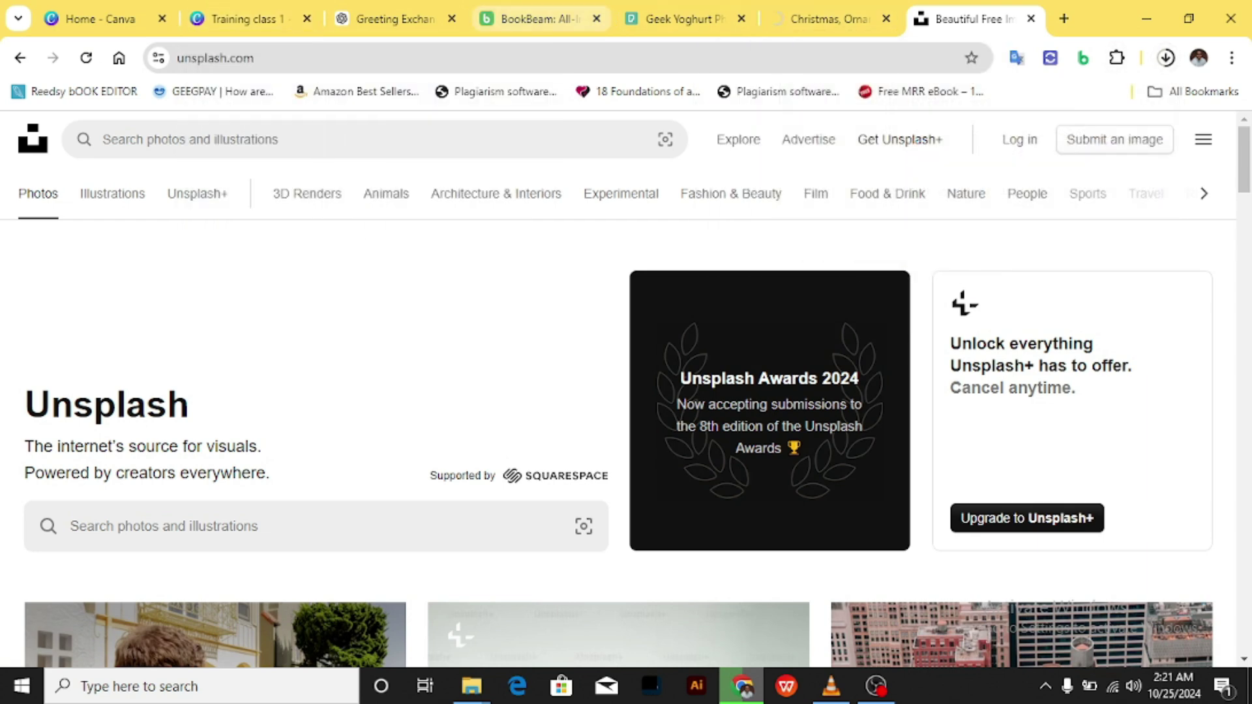
pyautogui.click(535, 19)
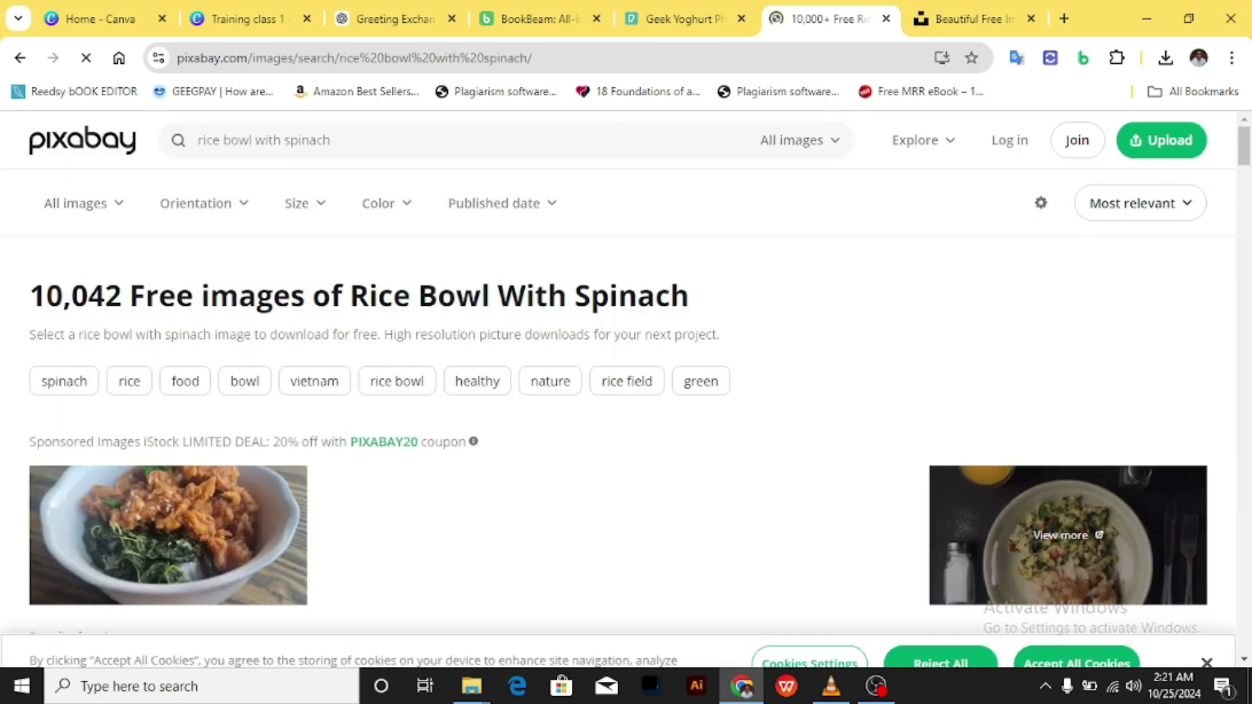
# Step: Scroll through Pixabay's 'rice bowl with spinach' results looking for a suitable food photo
pyautogui.scroll(-3, 618, 391)
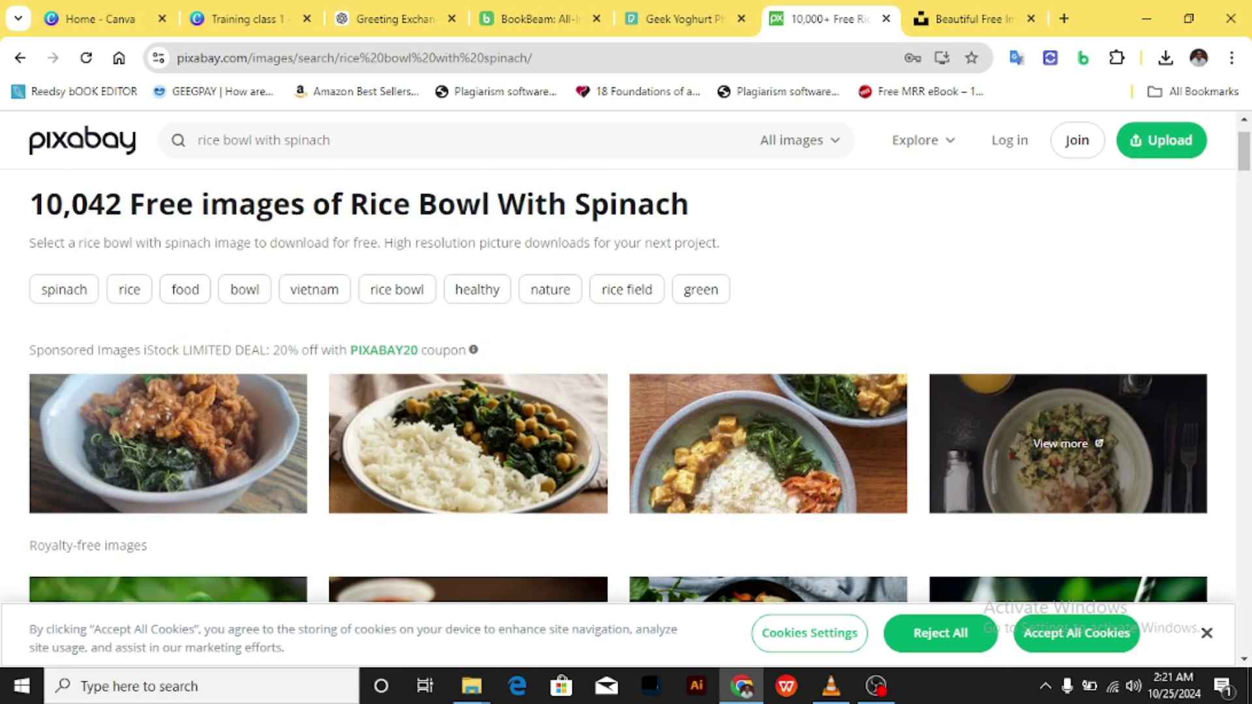
pyautogui.scroll(-1, 469, 365)
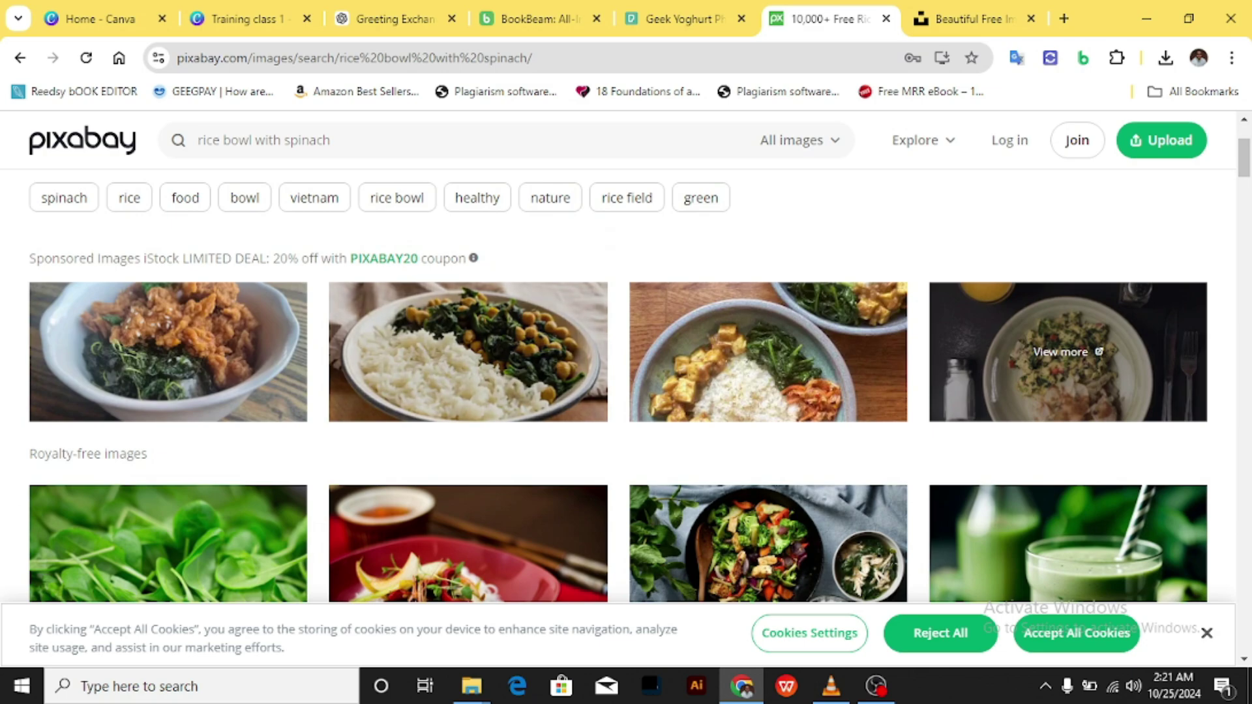
pyautogui.scroll(1, 468, 366)
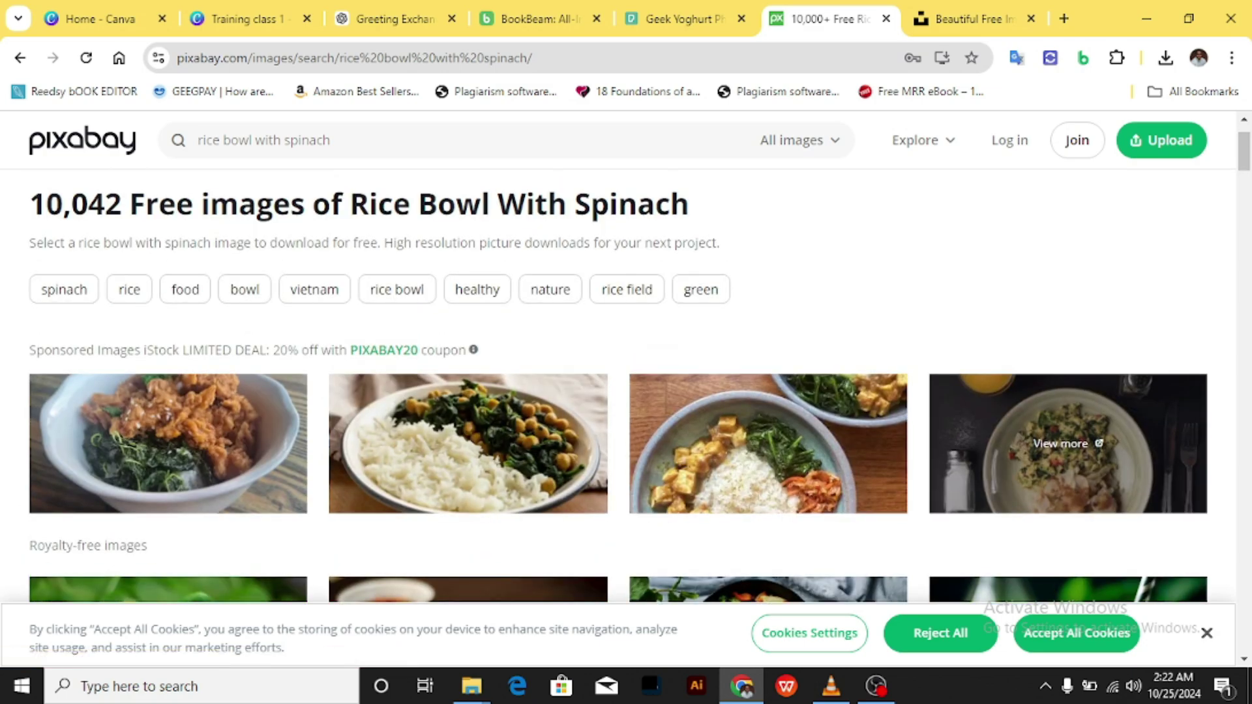
pyautogui.scroll(-10, 768, 391)
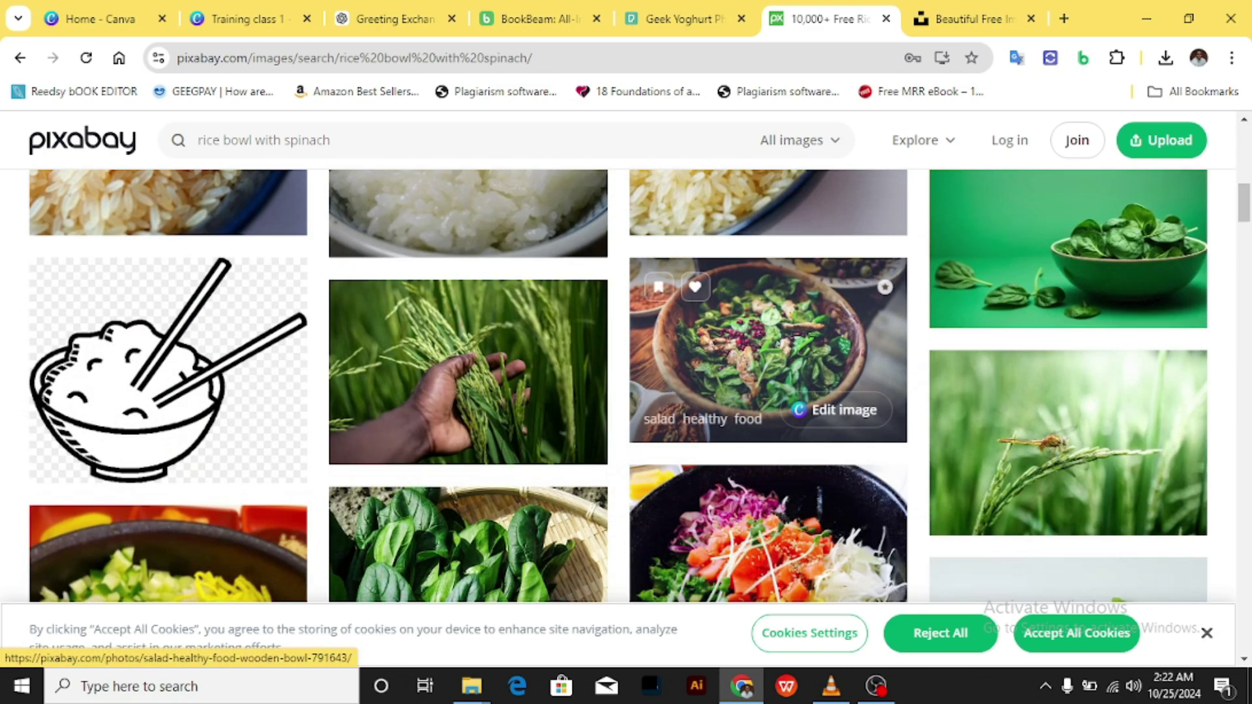
pyautogui.scroll(-10, 768, 352)
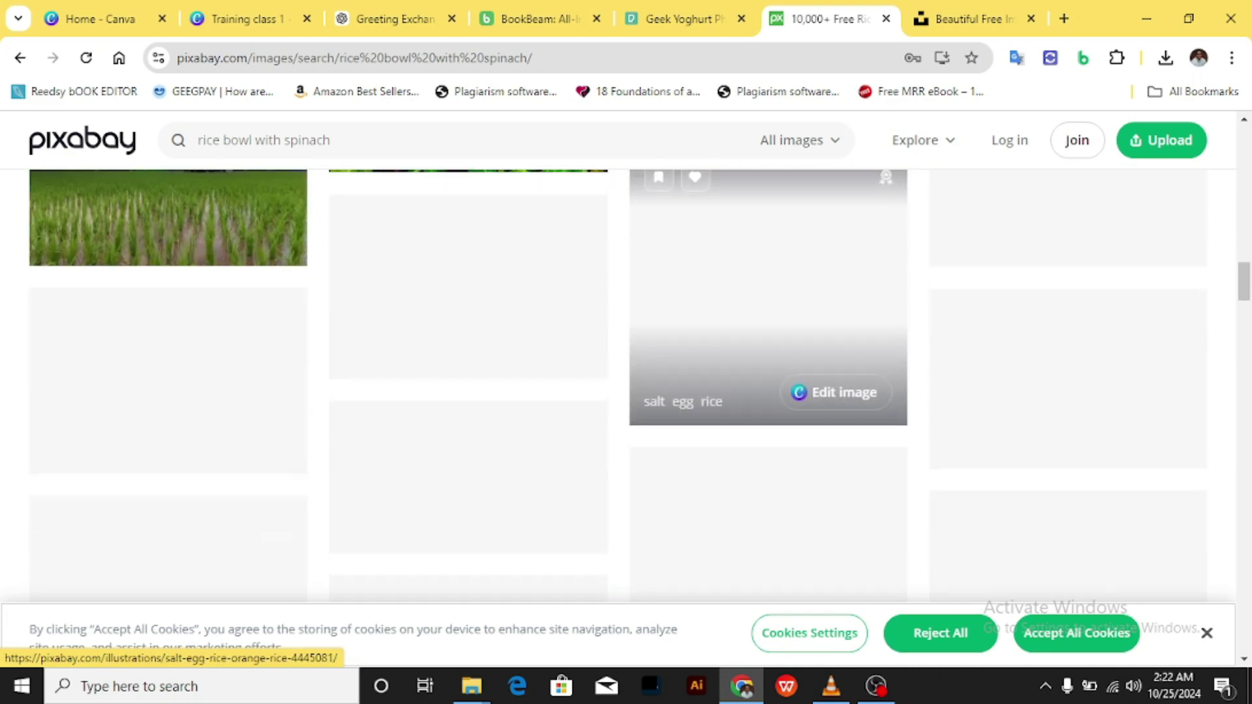
pyautogui.scroll(-2, 768, 365)
pyautogui.scroll(2, 534, 352)
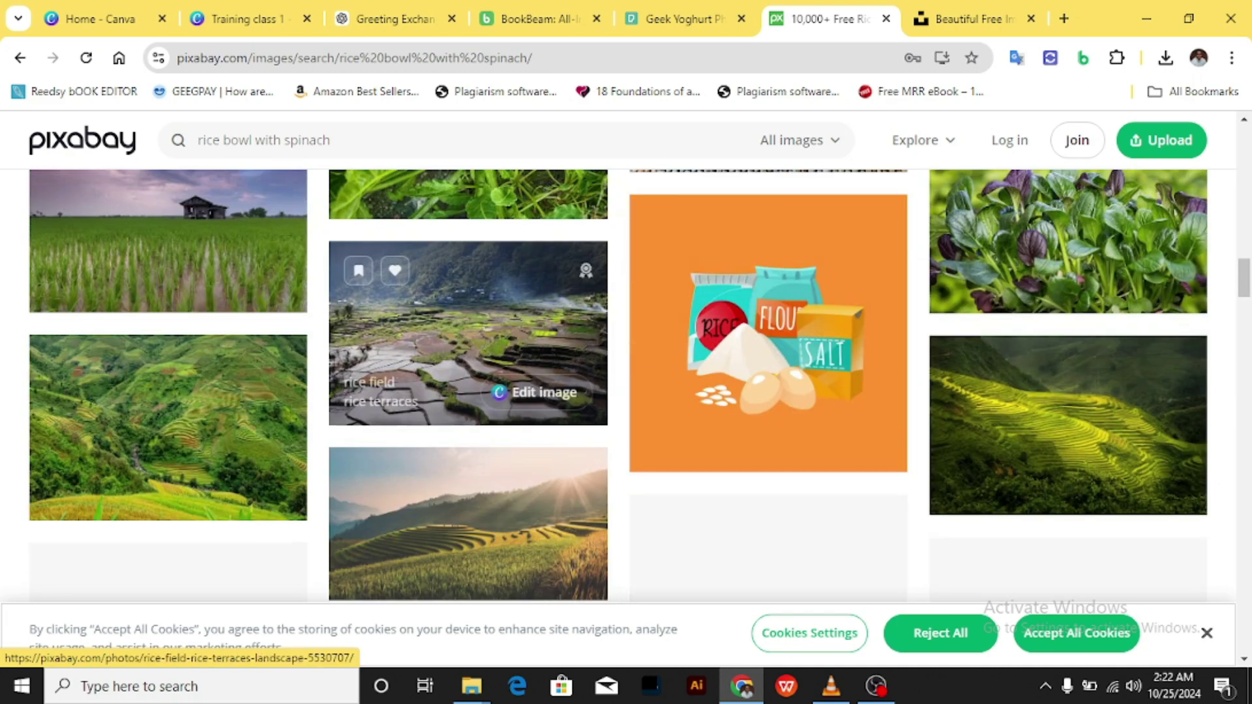
pyautogui.scroll(10, 469, 391)
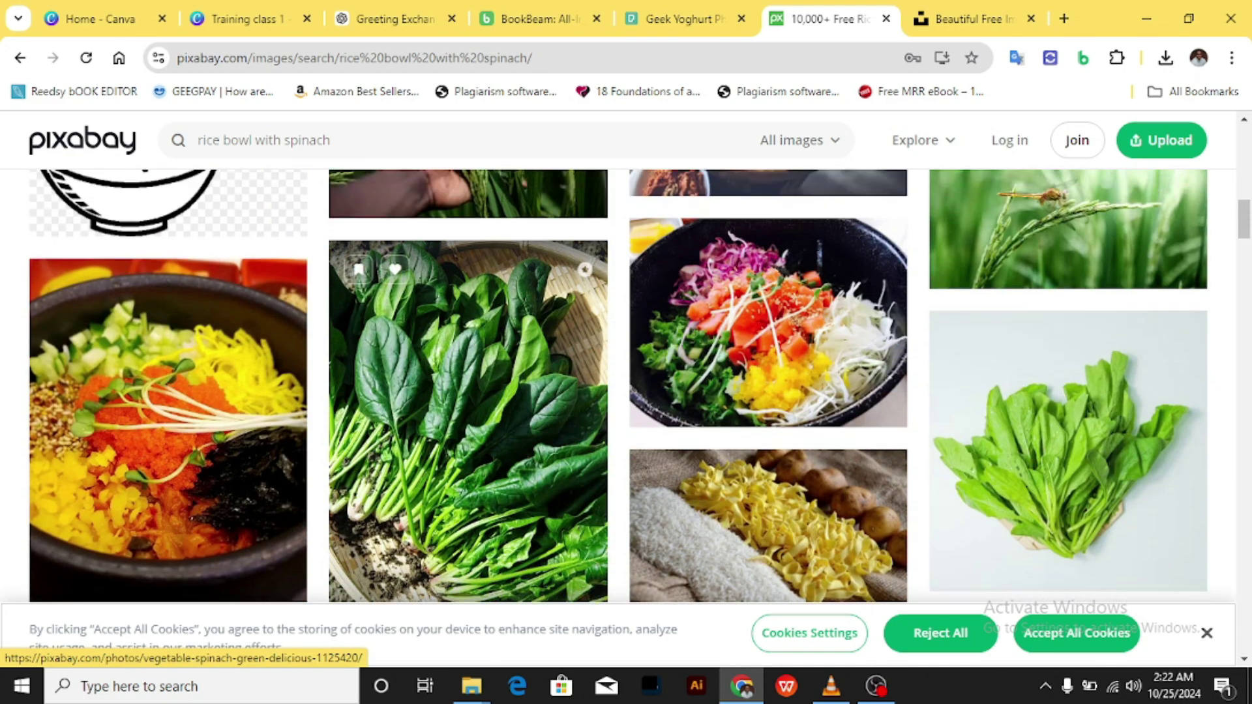
pyautogui.scroll(15, 469, 391)
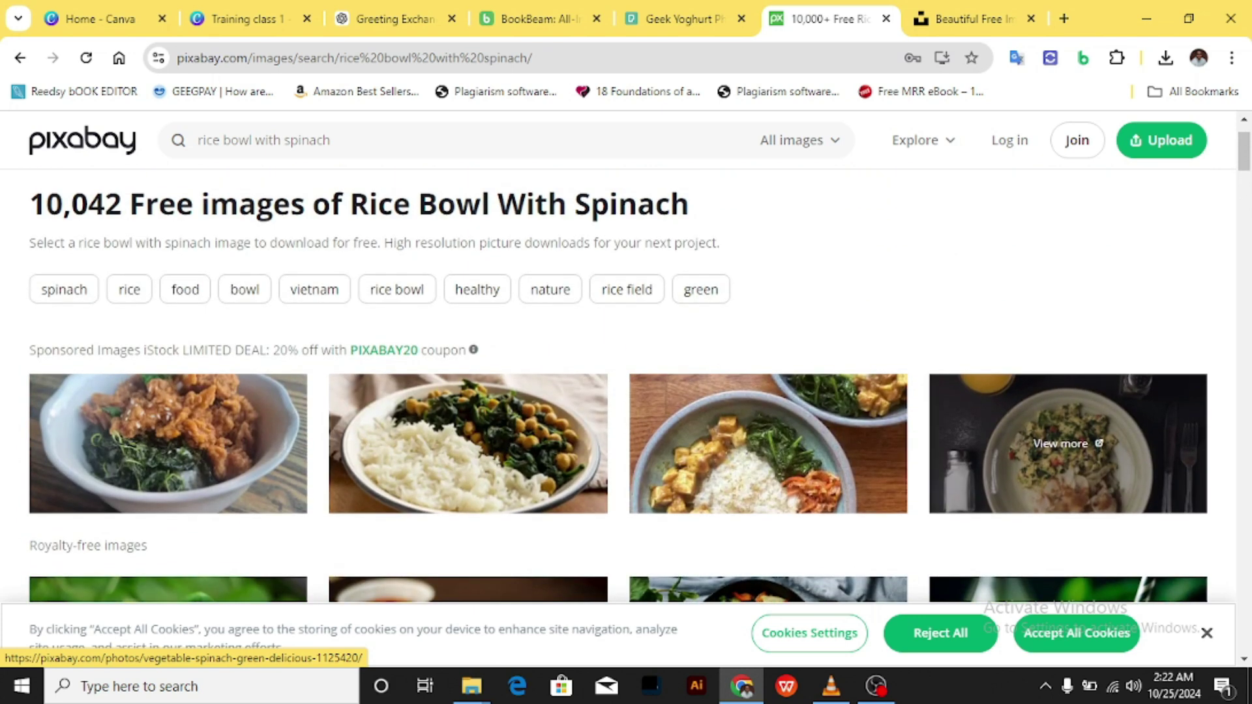
pyautogui.scroll(-1, 469, 392)
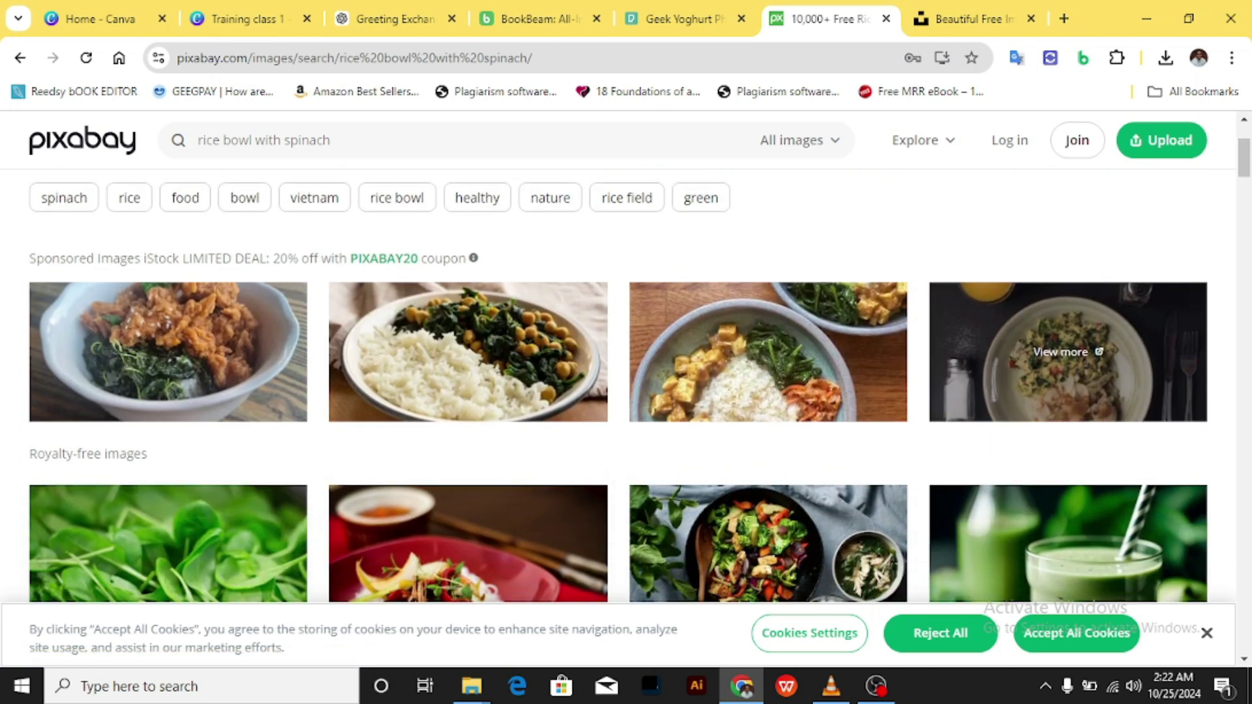
pyautogui.scroll(1, 1068, 391)
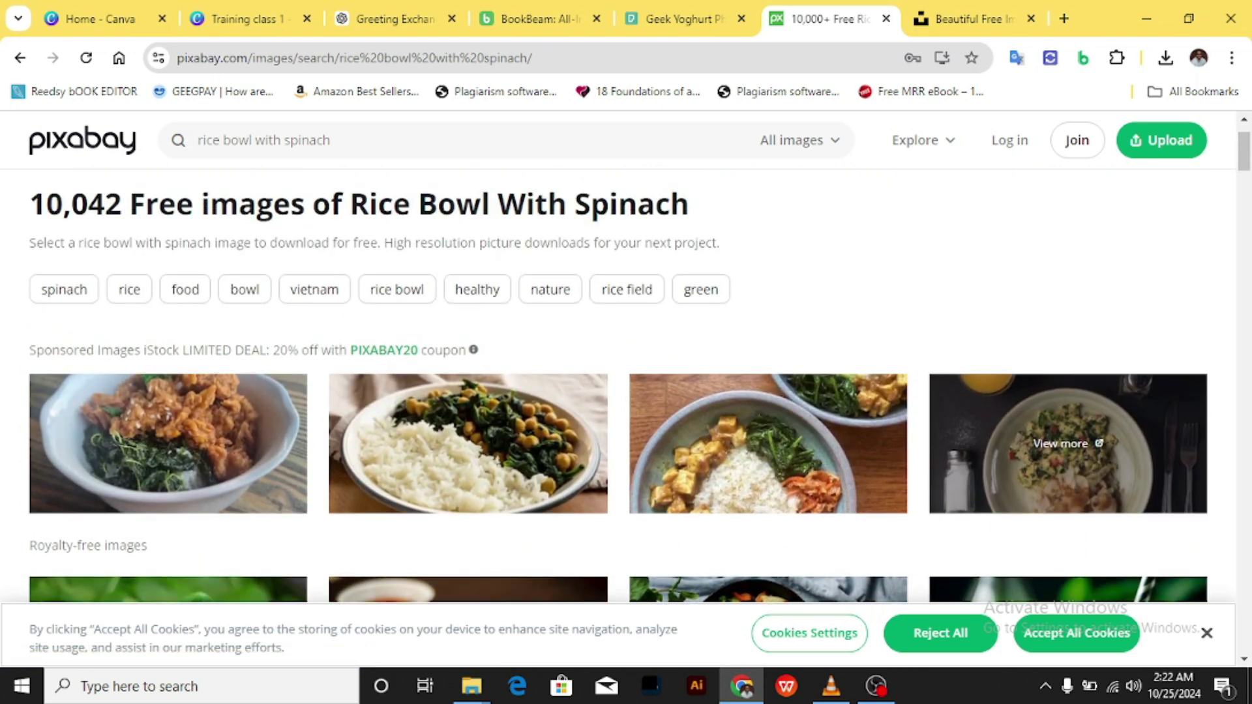
pyautogui.scroll(-1, 618, 390)
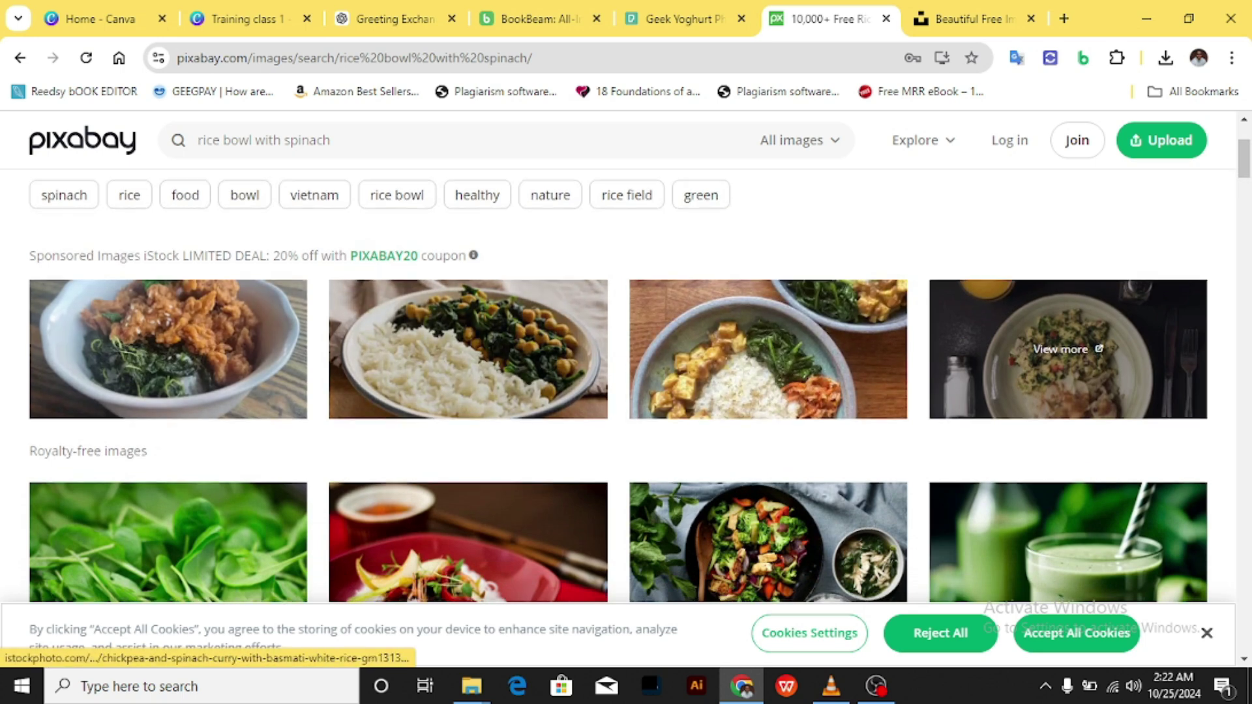
pyautogui.scroll(-2, 468, 349)
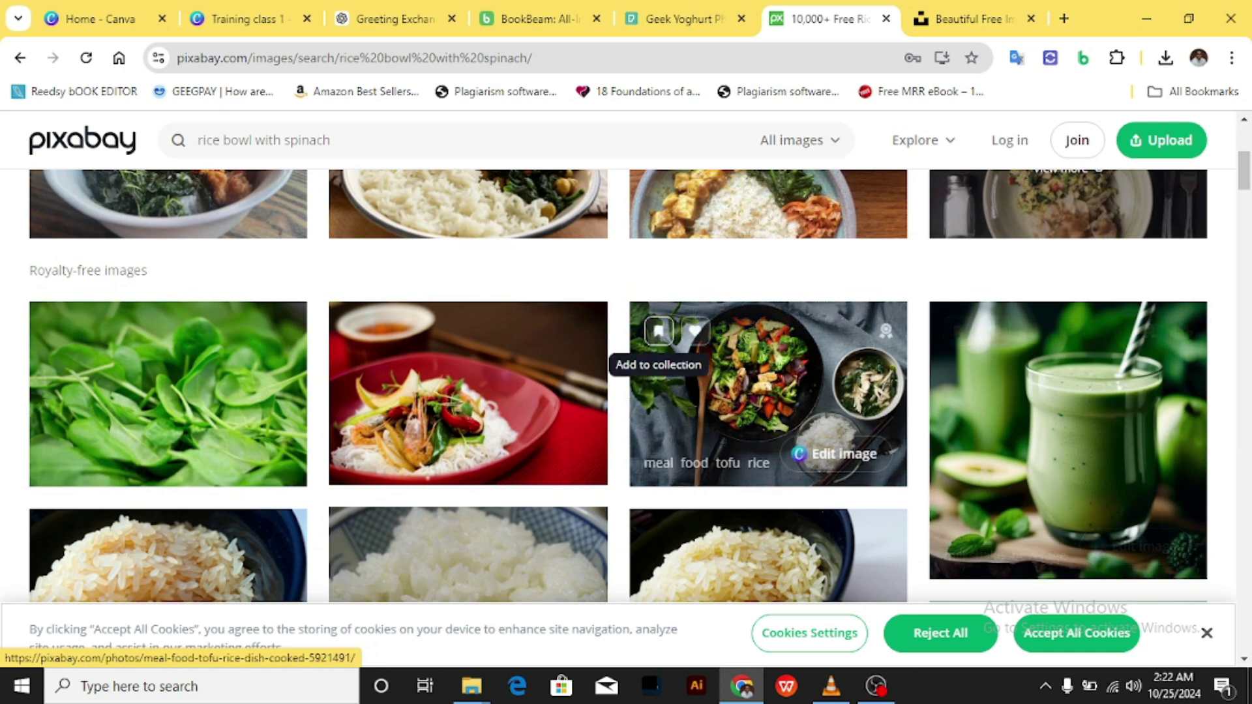
pyautogui.scroll(-1, 659, 336)
pyautogui.scroll(-3, 659, 336)
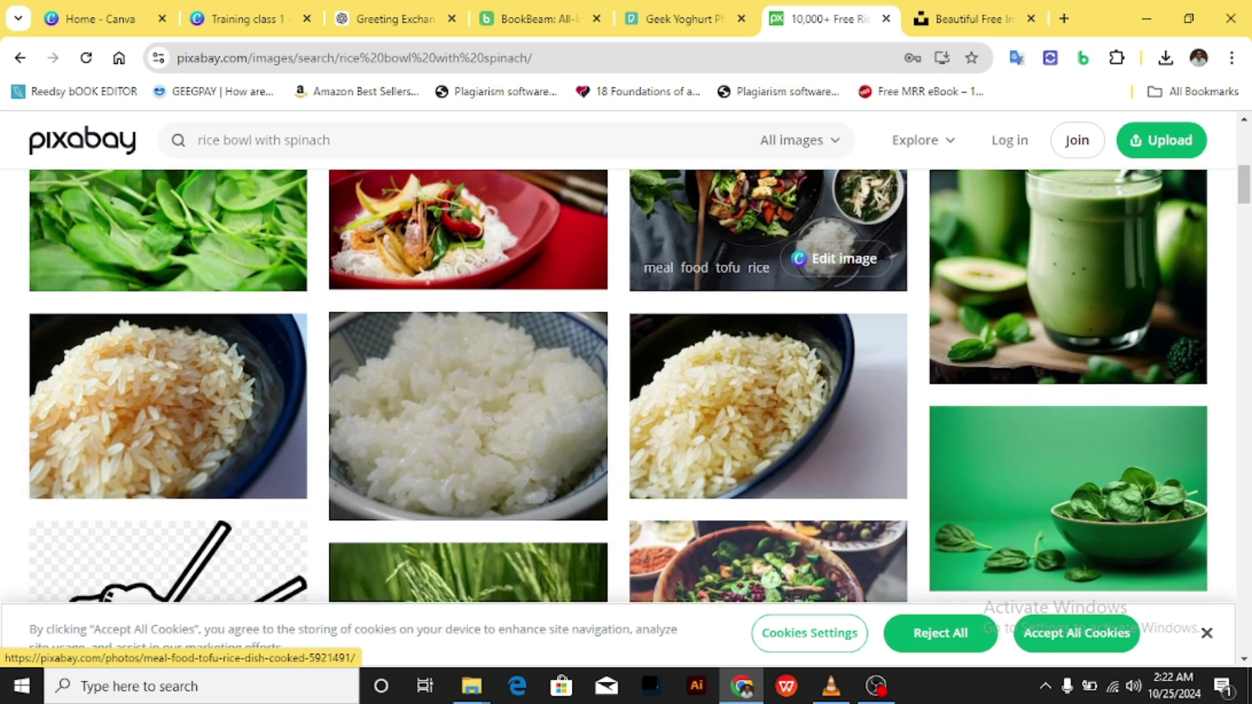
pyautogui.scroll(-2, 659, 336)
pyautogui.scroll(-5, 659, 336)
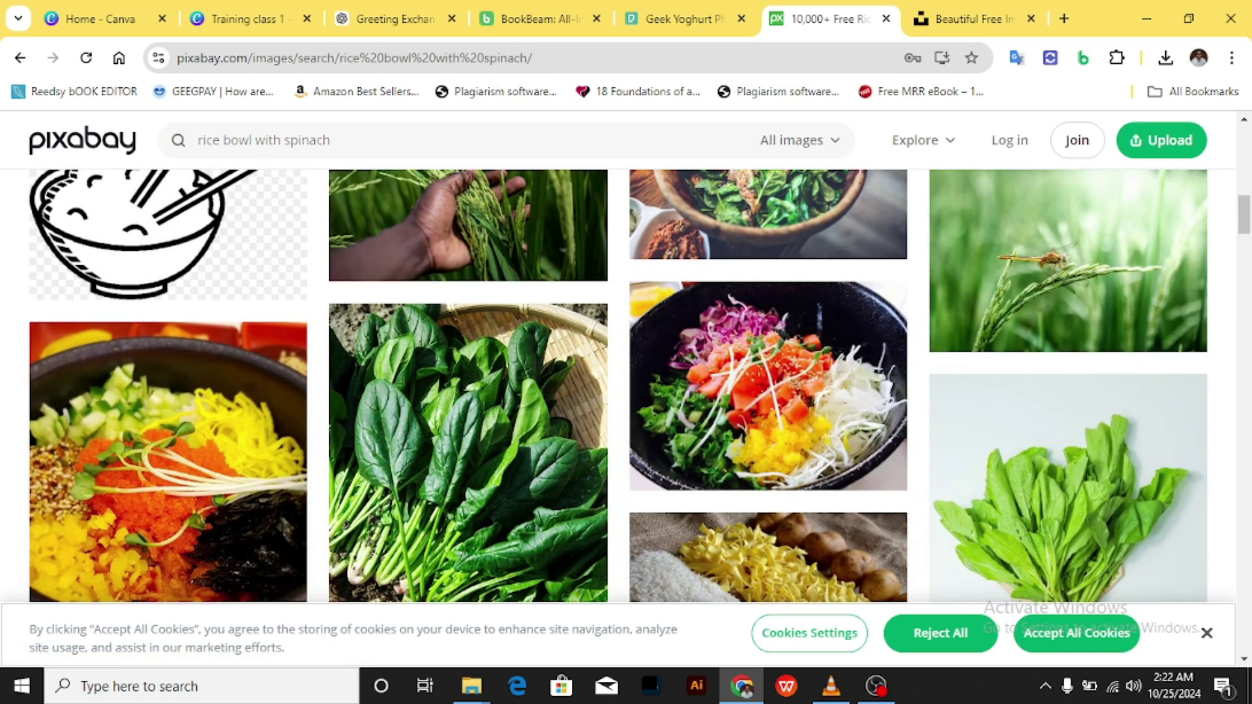
pyautogui.scroll(-7, 658, 336)
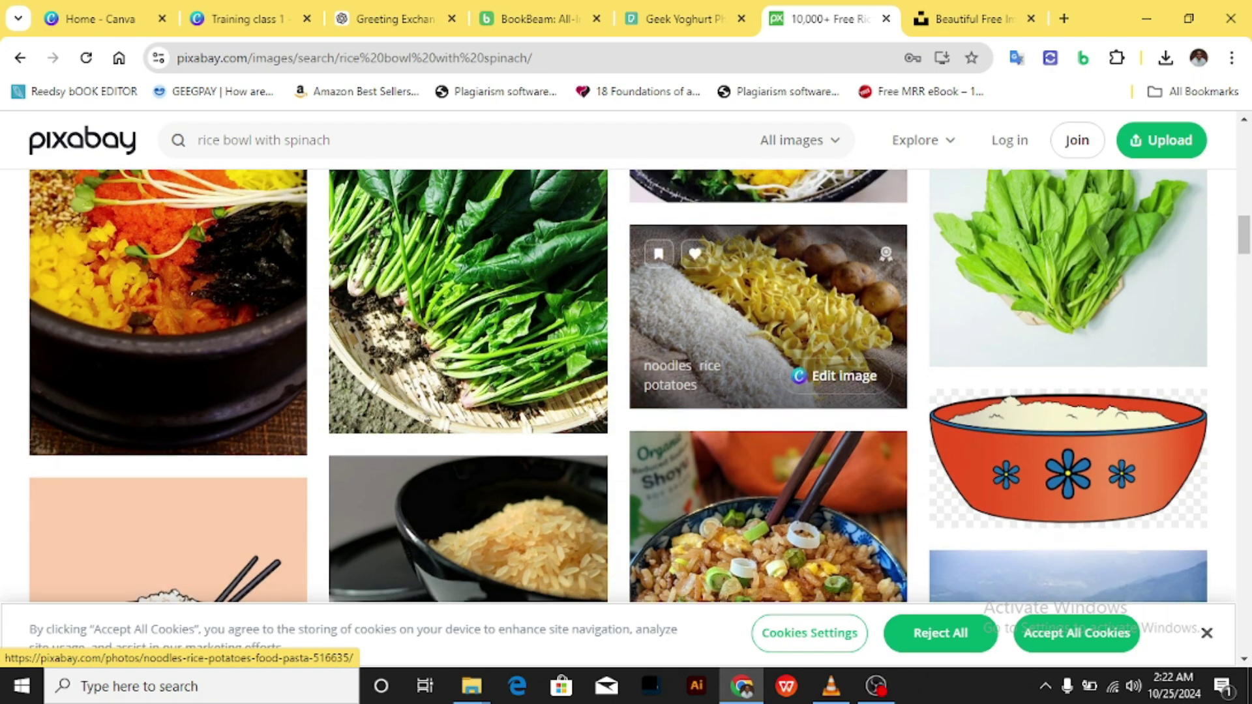
pyautogui.scroll(-10, 659, 336)
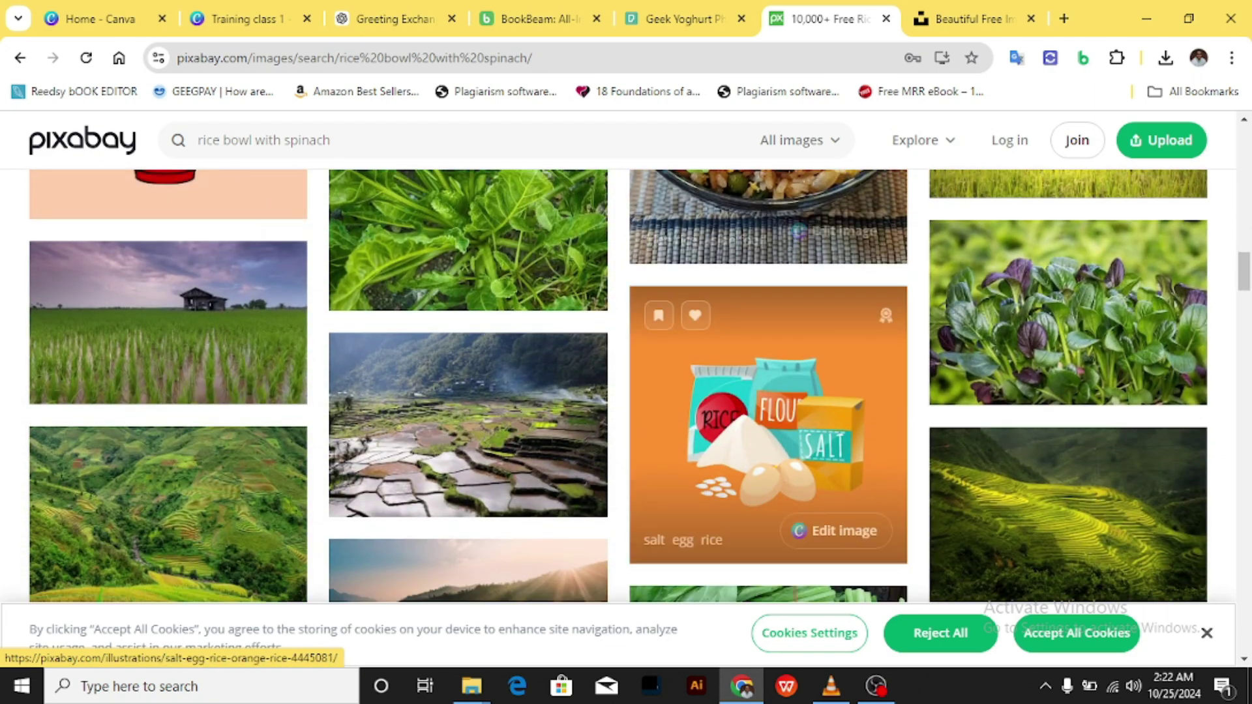
pyautogui.scroll(10, 770, 456)
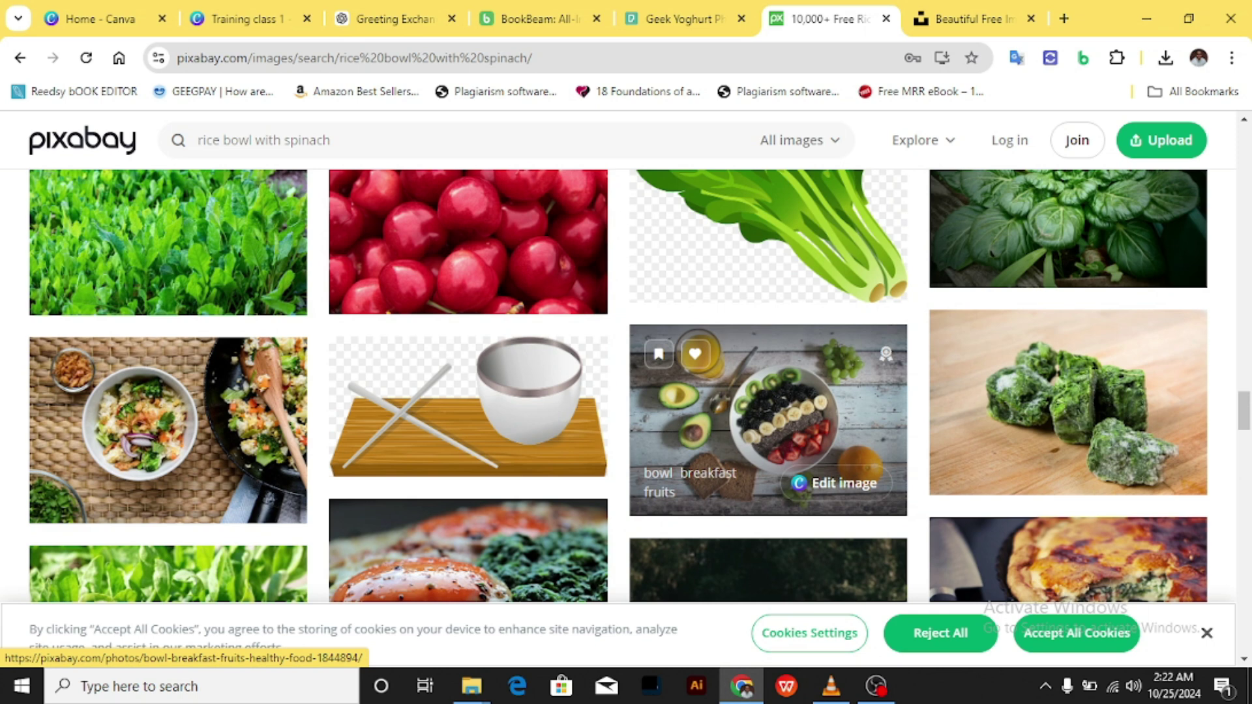
# Step: Try downloading the Pixabay breakfast bowl photo at the largest 4538×3119 size
pyautogui.click(768, 420)
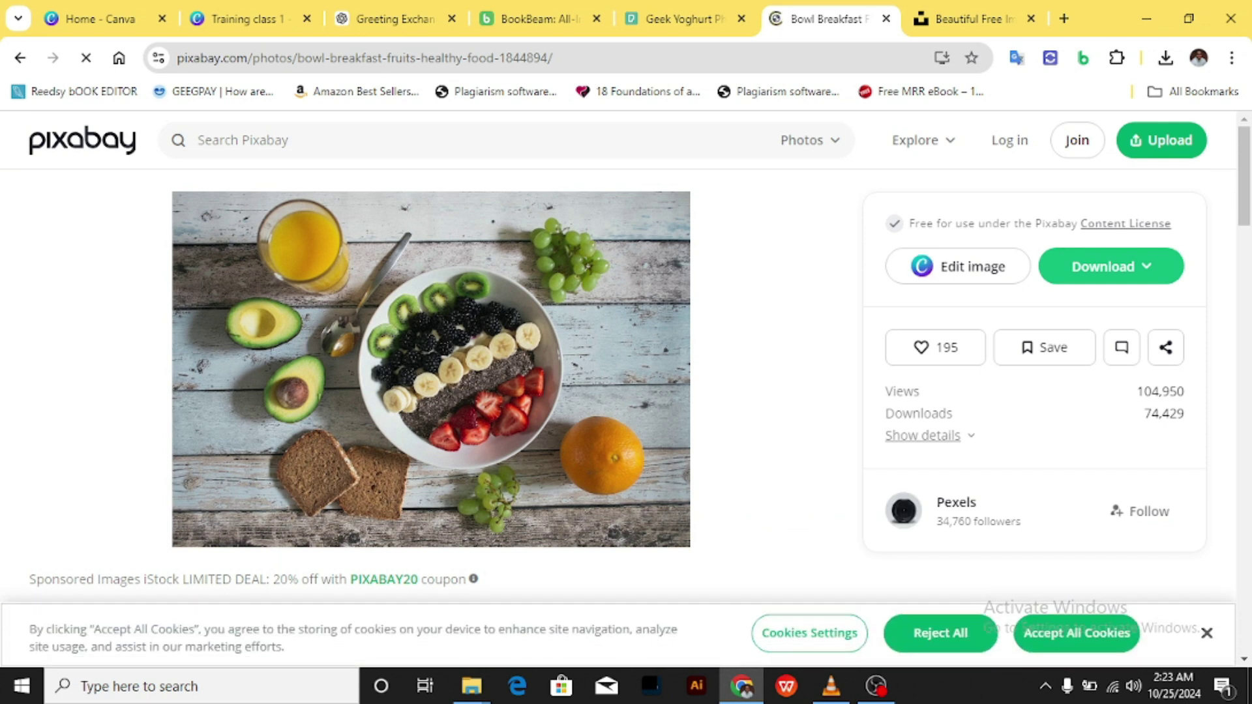
pyautogui.click(1112, 267)
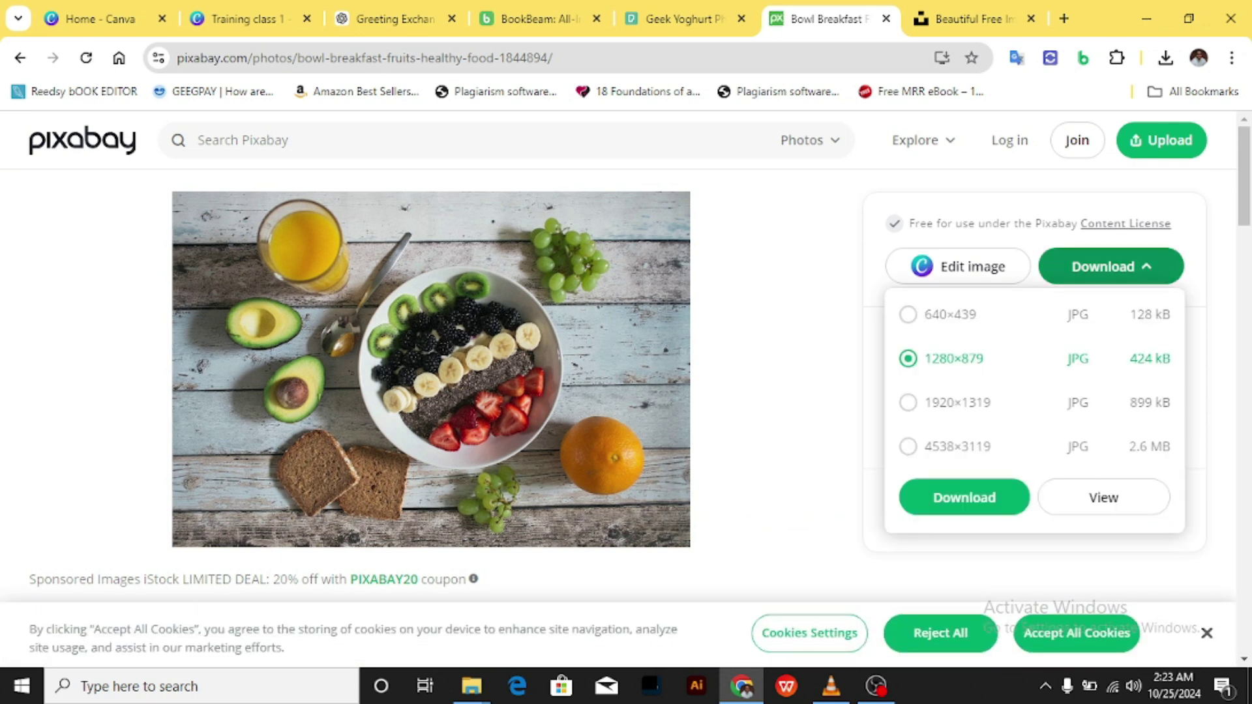
pyautogui.click(908, 403)
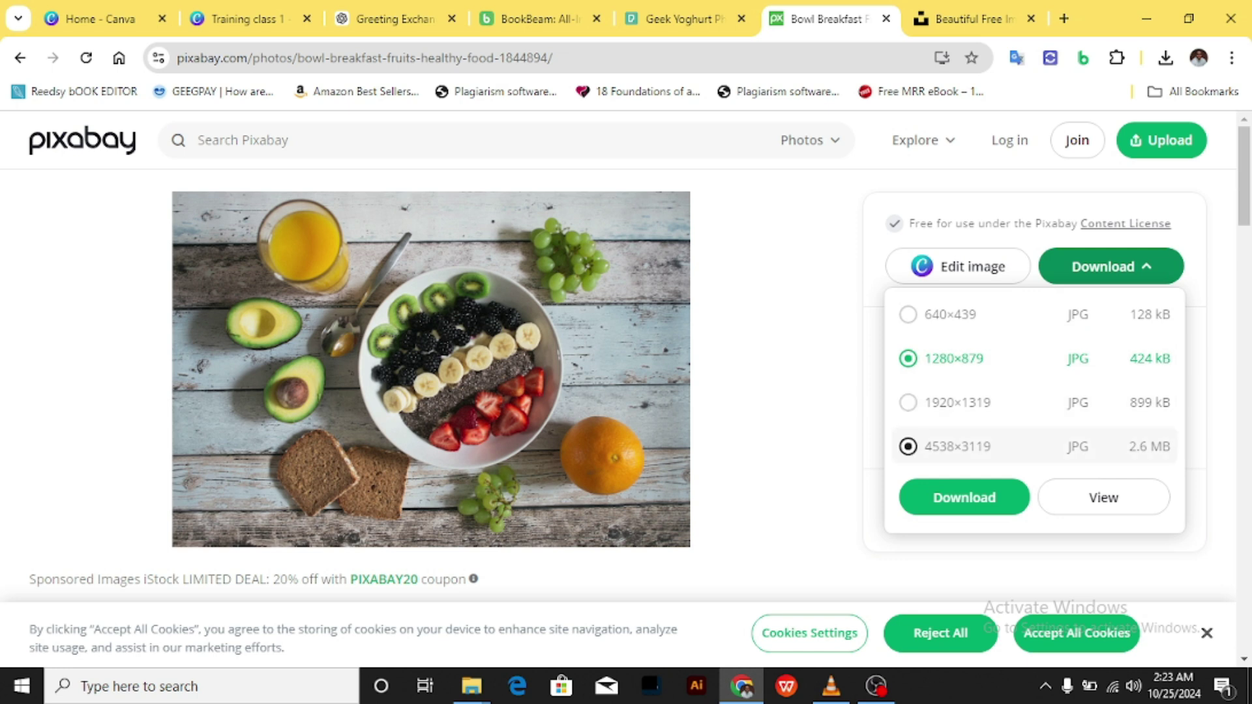
pyautogui.click(908, 446)
pyautogui.click(964, 497)
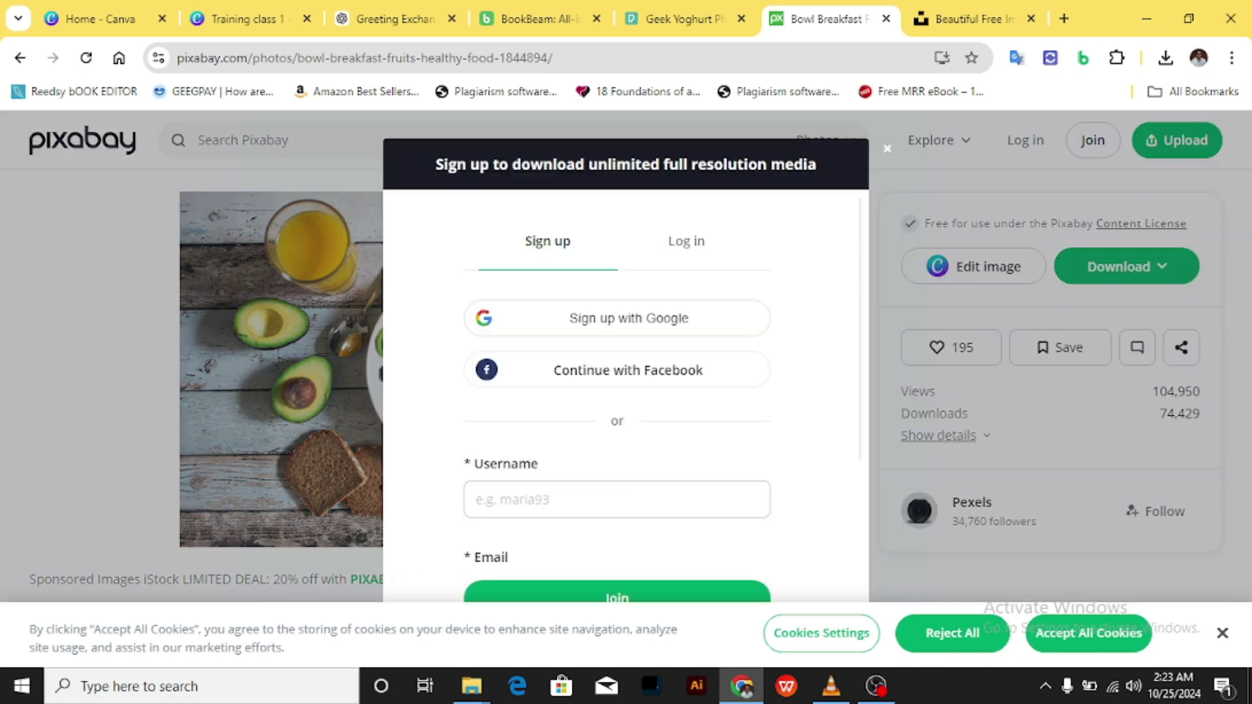
pyautogui.scroll(-1, 617, 404)
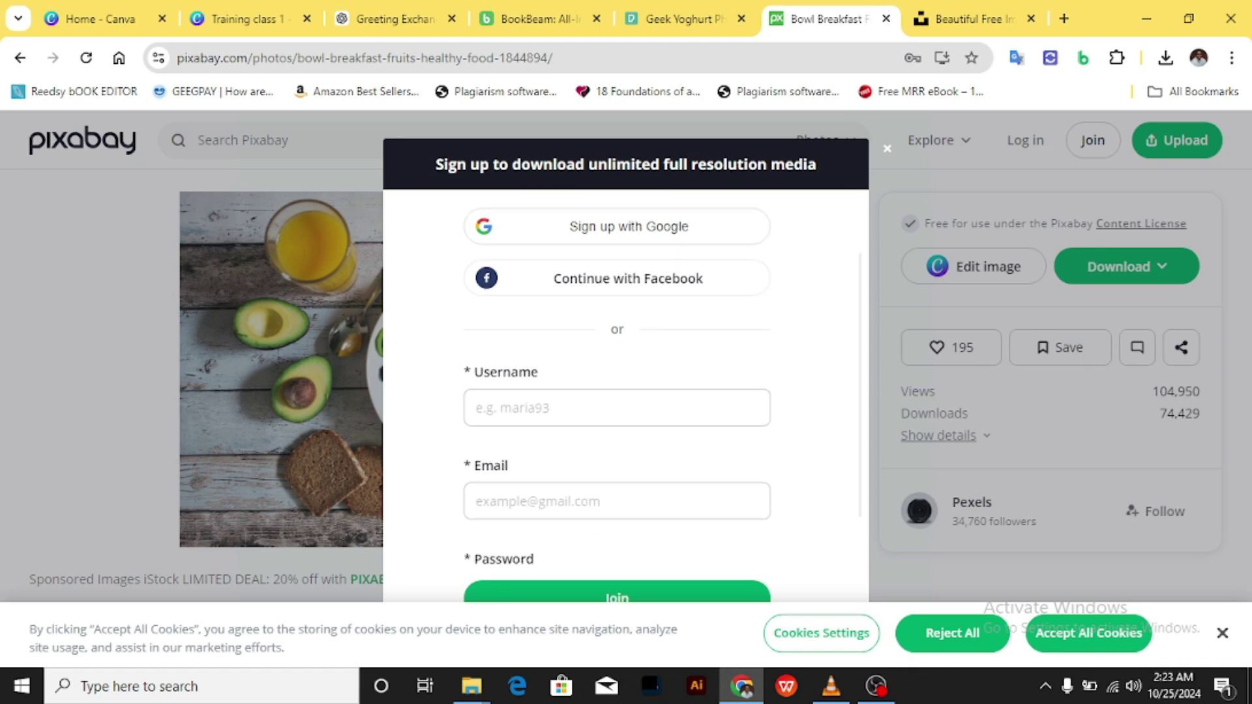
pyautogui.scroll(1, 617, 280)
pyautogui.scroll(-3, 616, 392)
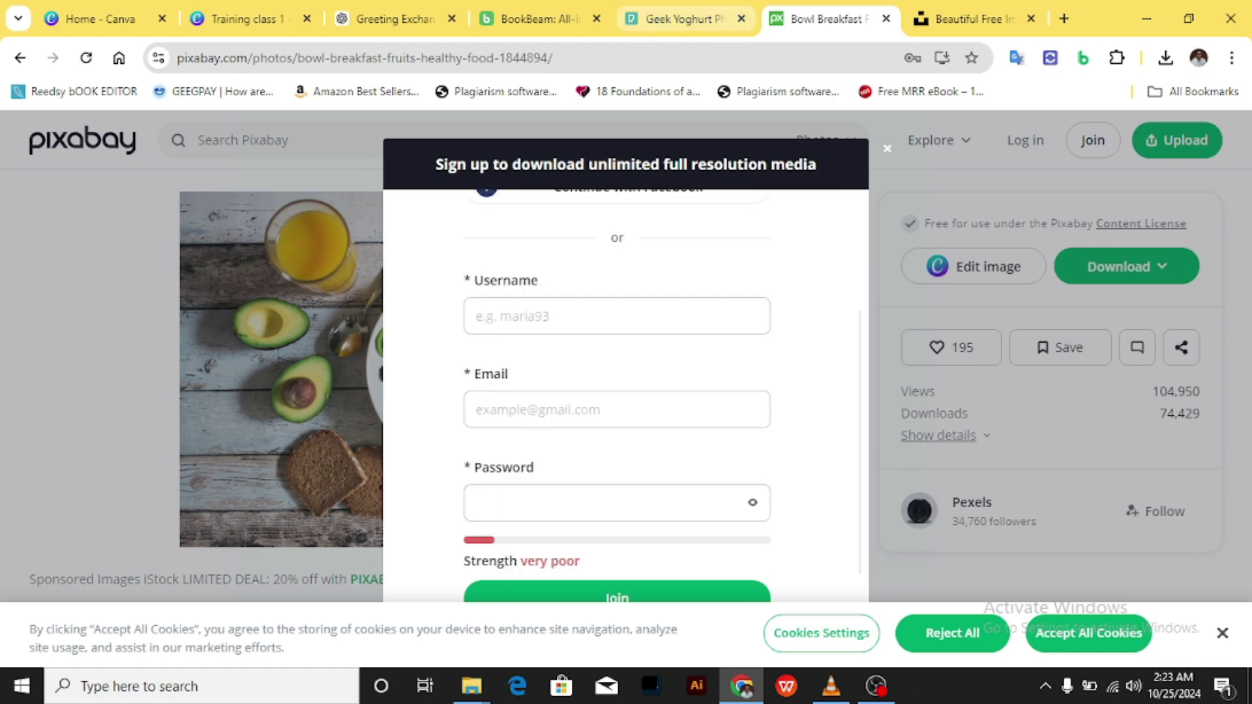
# Step: Confirm the Pexels jar photo downloaded, then return to the Canva recipe design
pyautogui.click(679, 18)
pyautogui.scroll(-10, 627, 427)
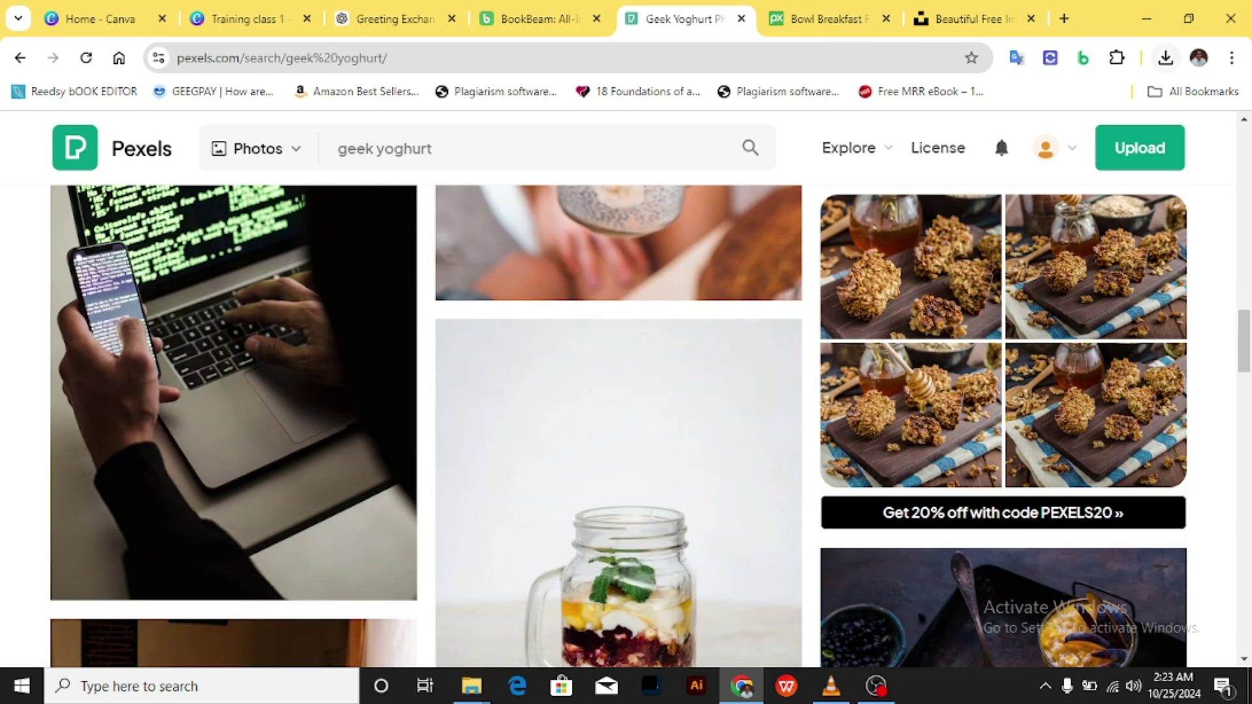
pyautogui.click(1165, 58)
pyautogui.click(249, 19)
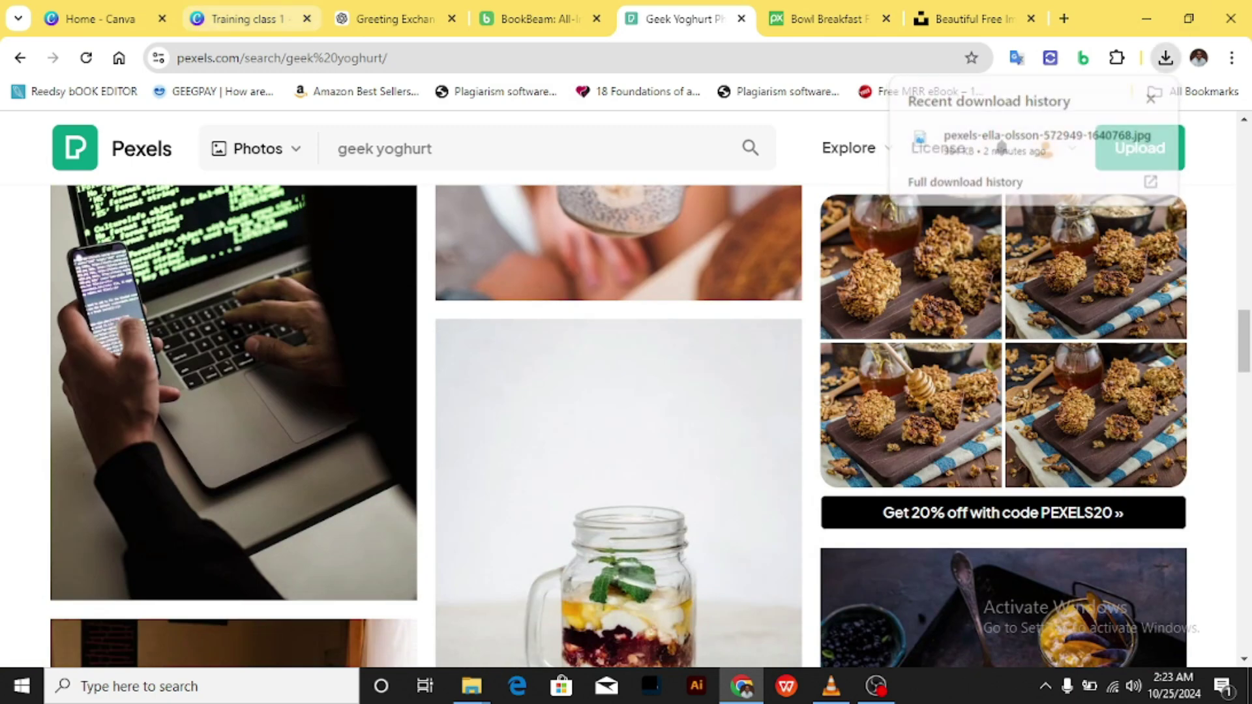
pyautogui.moveTo(41, 512)
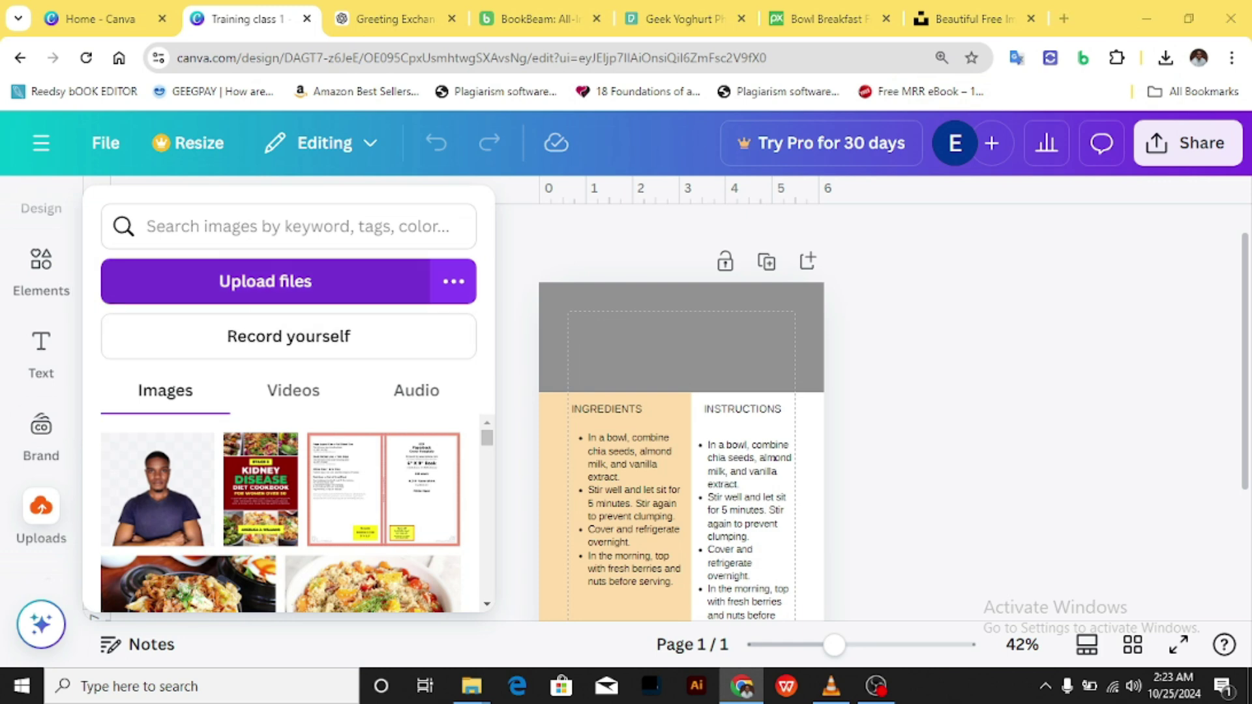
# Step: Upload the Pexels jar photo from the Downloads folder into Canva's uploads
pyautogui.click(266, 282)
pyautogui.click(322, 434)
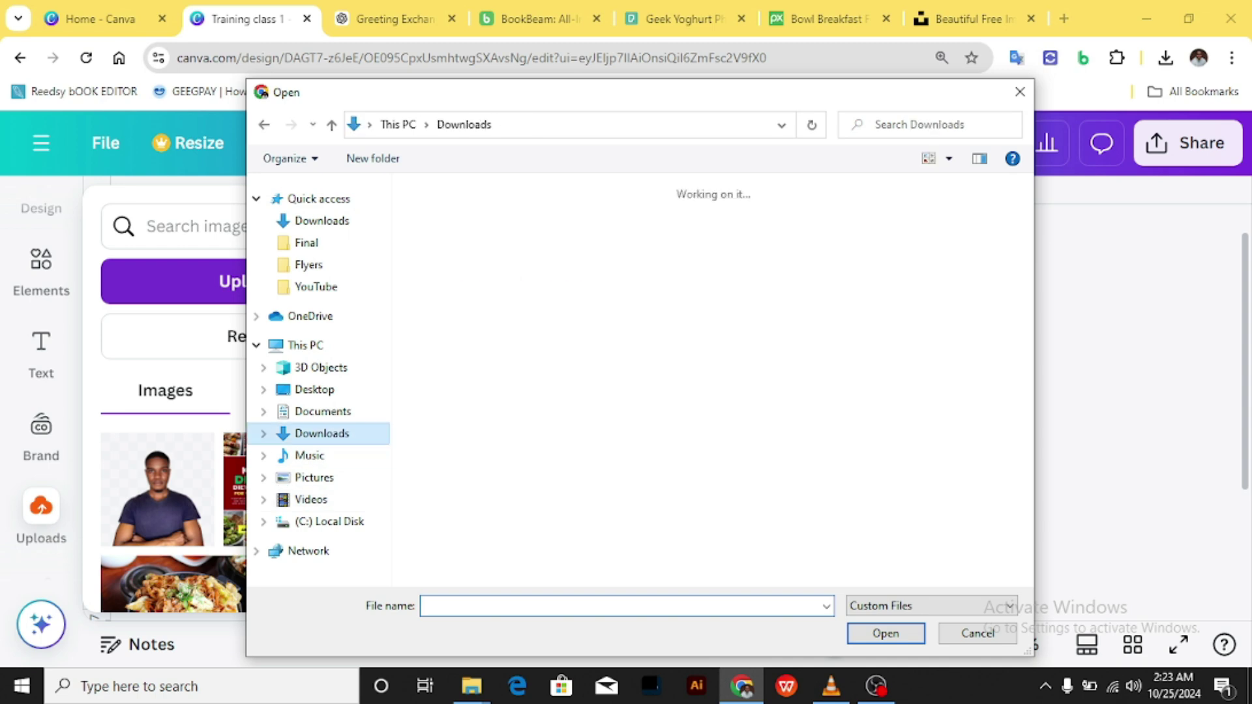
pyautogui.click(440, 265)
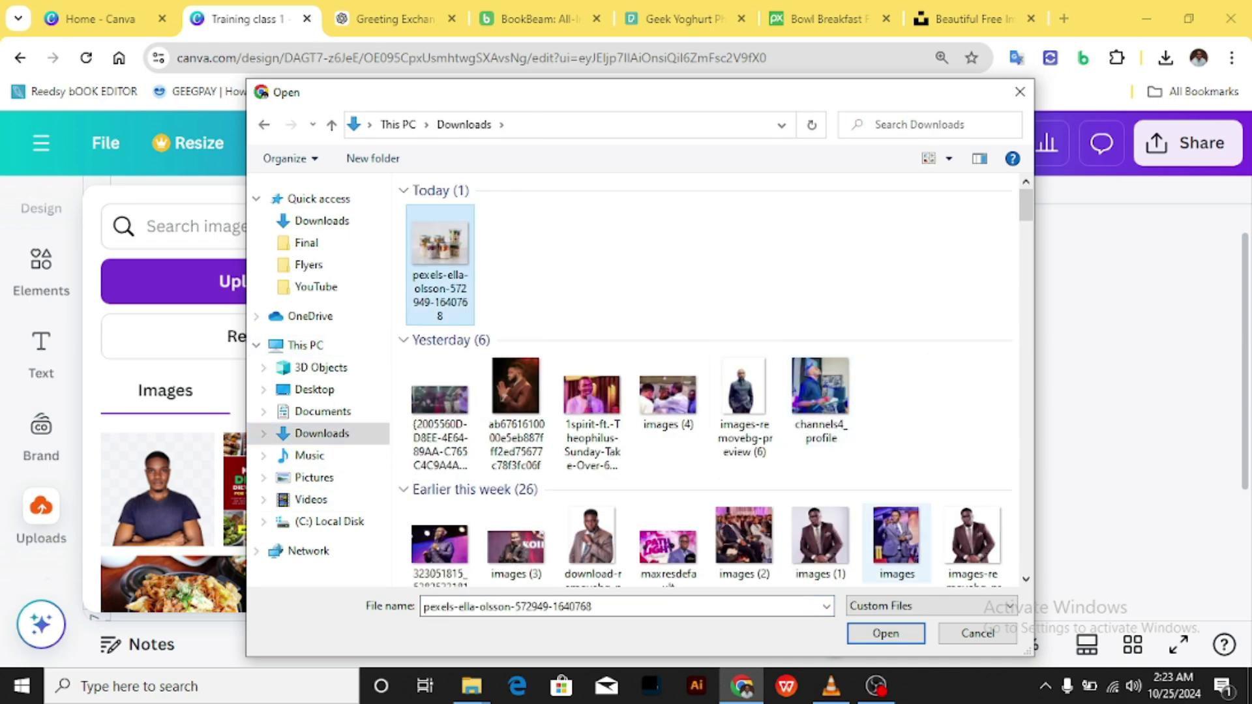
pyautogui.click(881, 634)
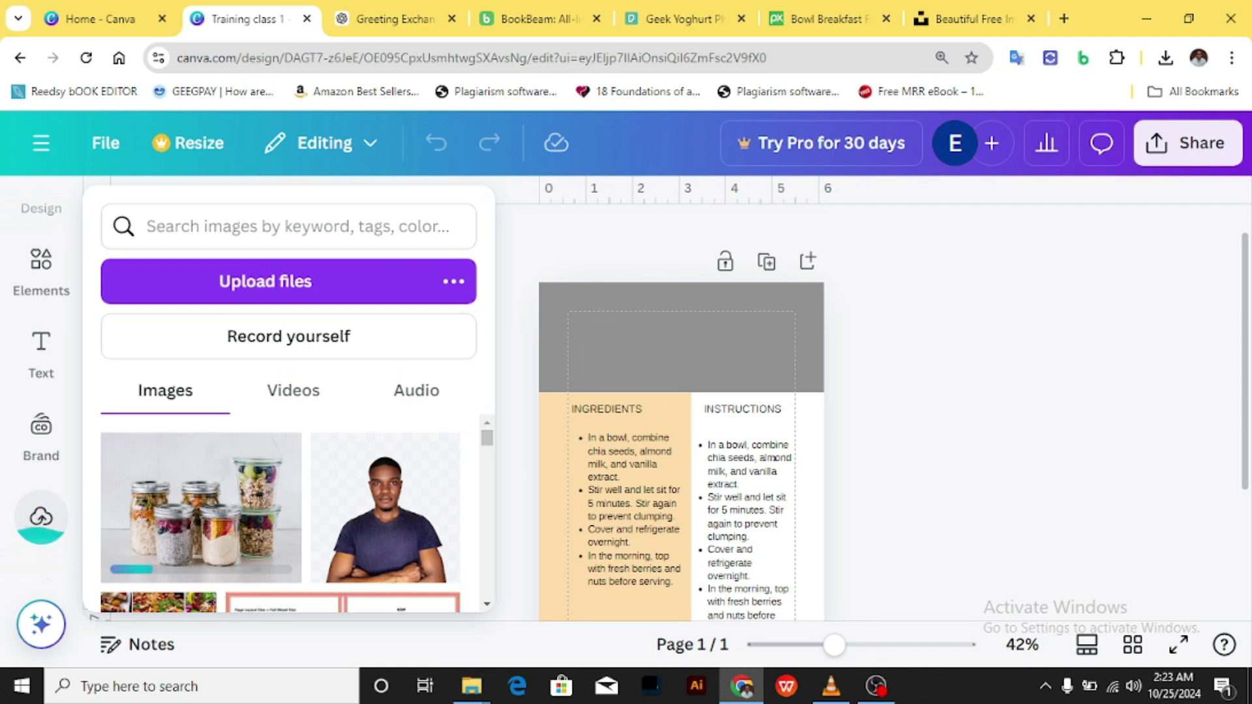
# Step: Place the uploaded mason-jar photo on the recipe page and select it
pyautogui.click(681, 338)
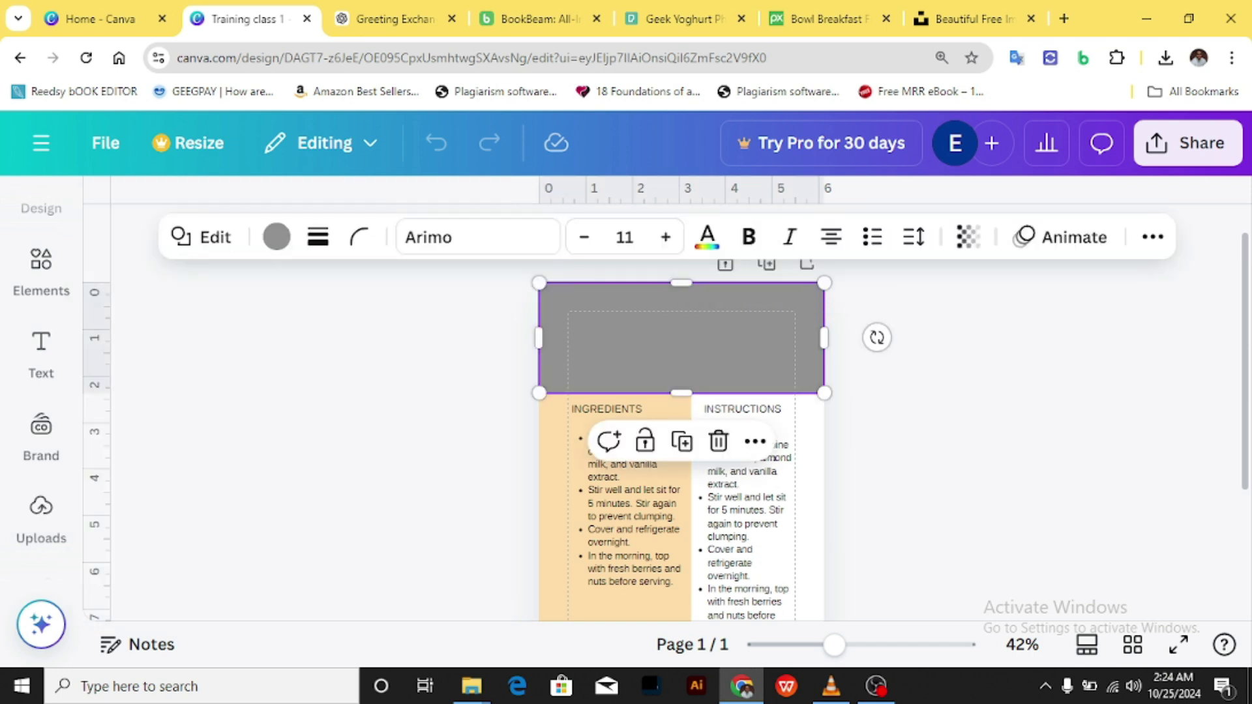
pyautogui.moveTo(41, 517)
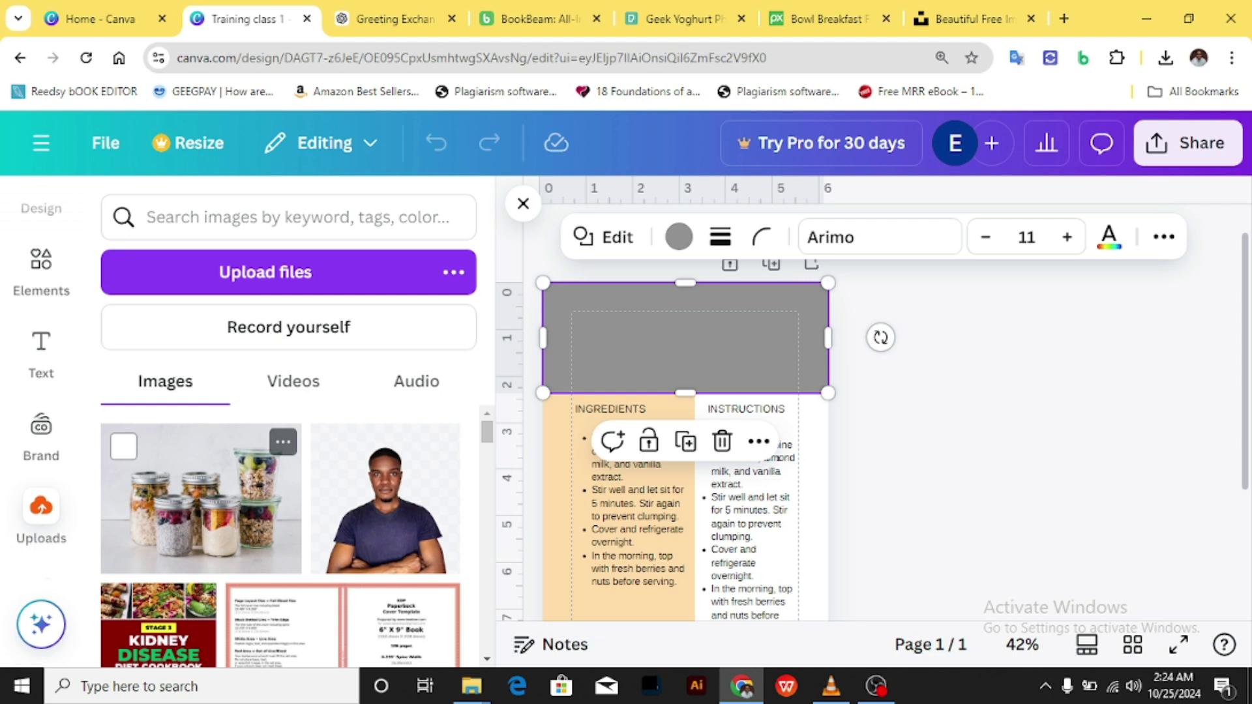
pyautogui.click(201, 499)
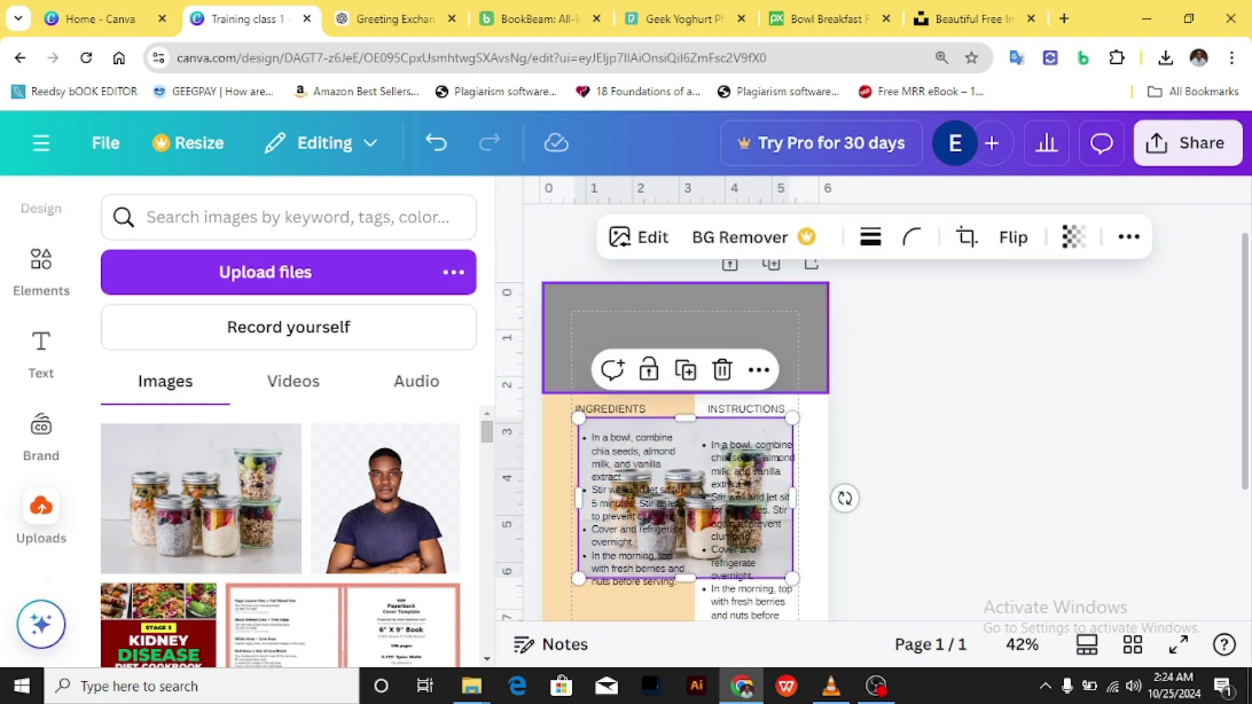
pyautogui.click(946, 345)
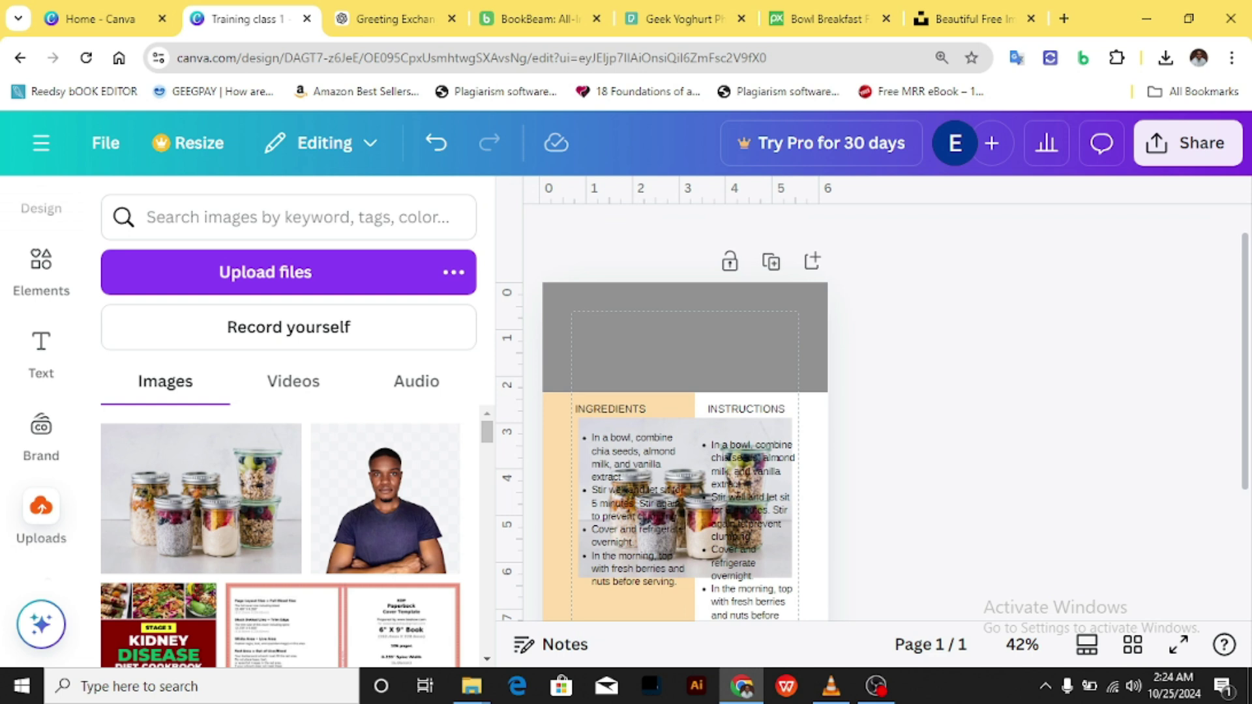
pyautogui.click(41, 515)
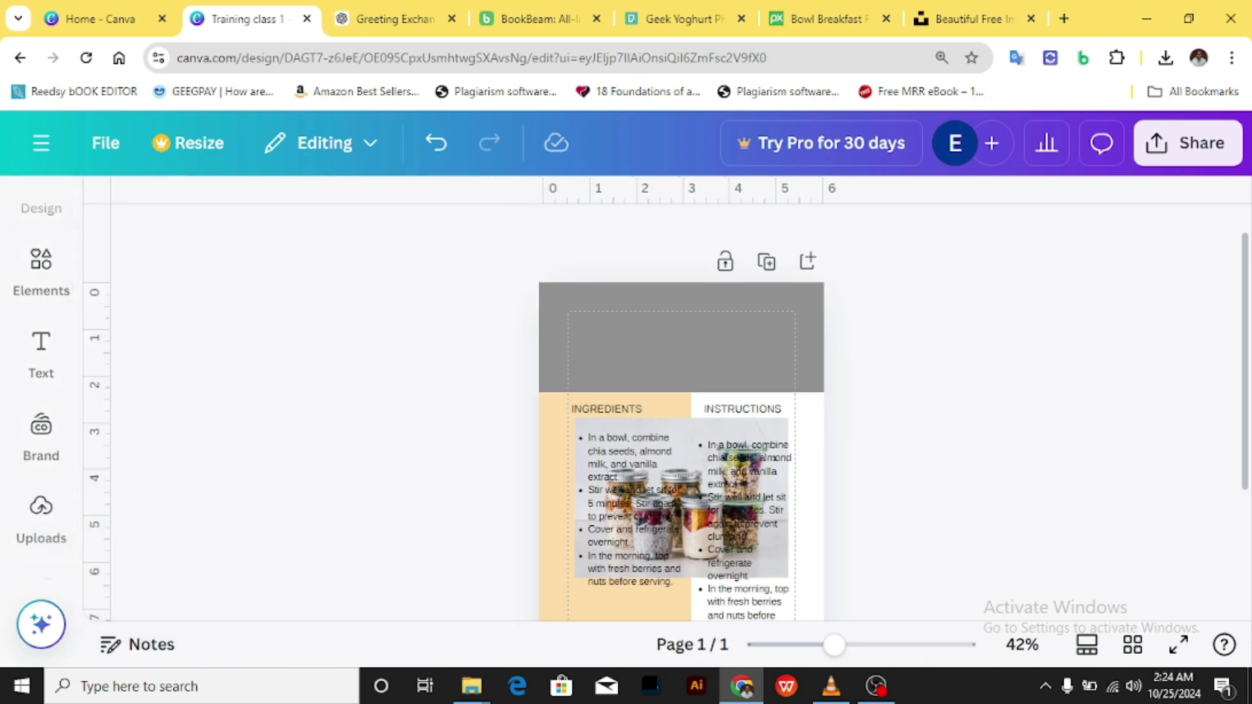
pyautogui.click(683, 431)
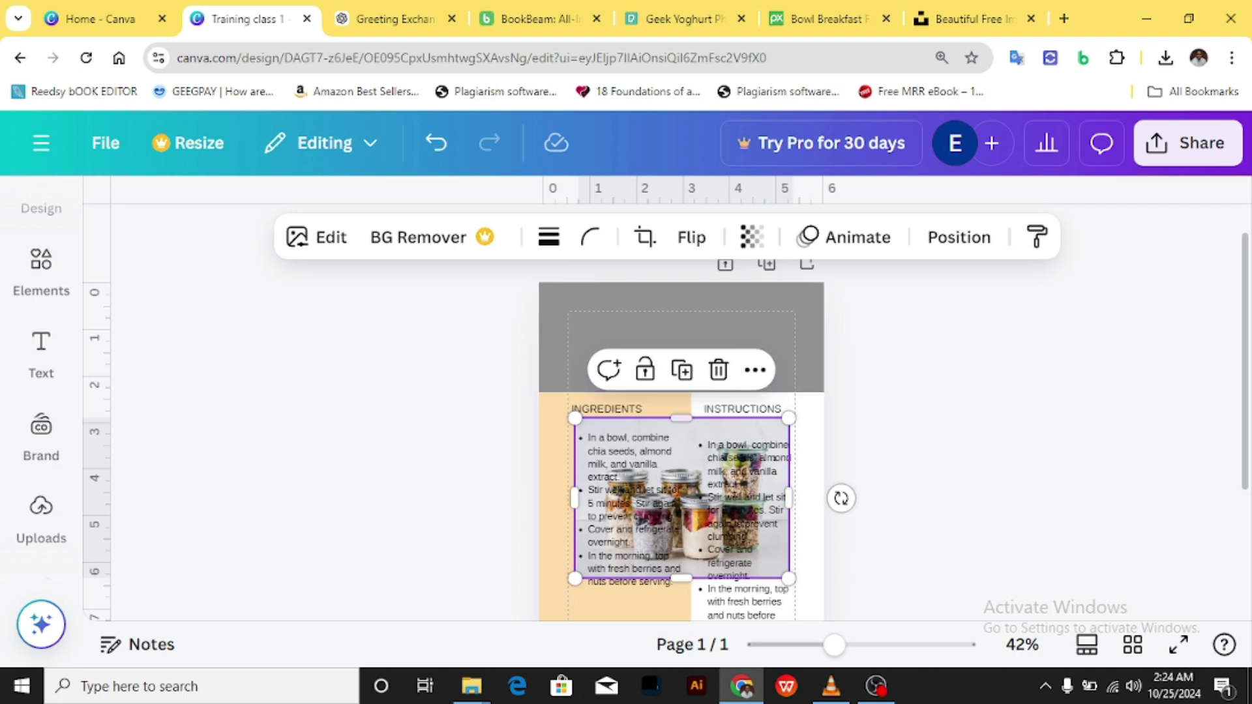
# Step: Move the jar photo to the top of the page, aligned with the text columns
pyautogui.moveTo(682, 430); pyautogui.dragTo(647, 296)
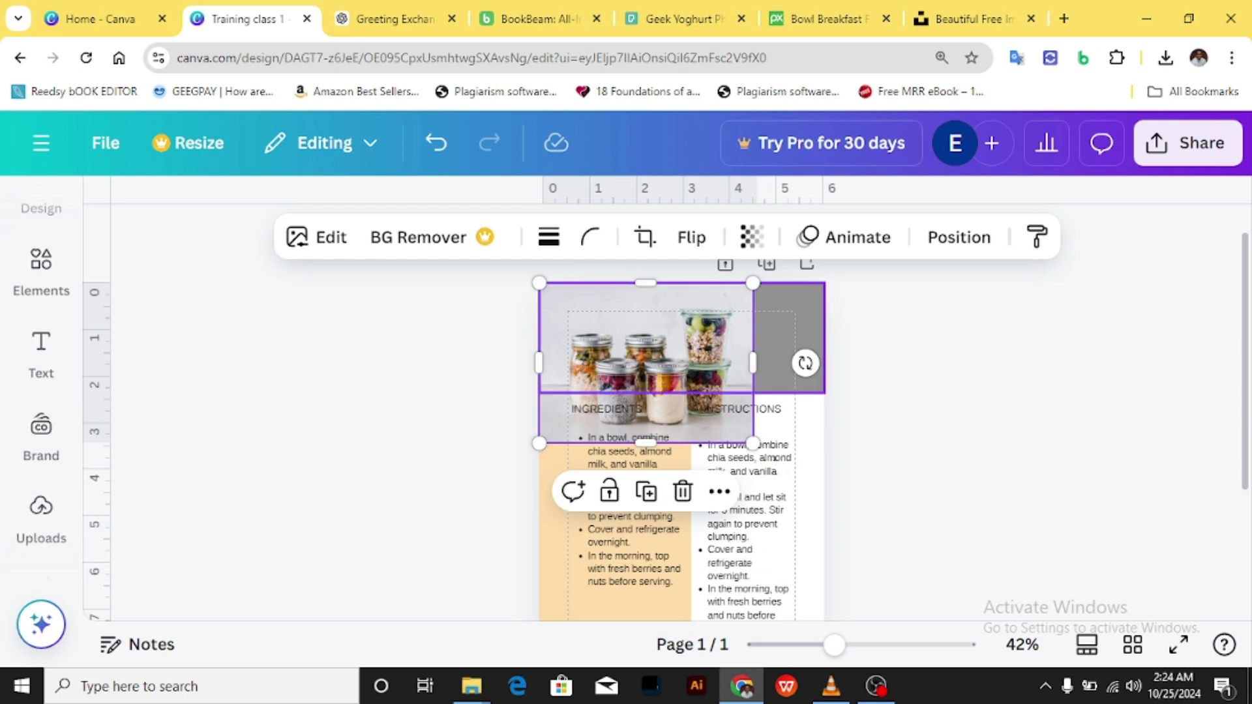
pyautogui.moveTo(645, 365); pyautogui.dragTo(645, 354)
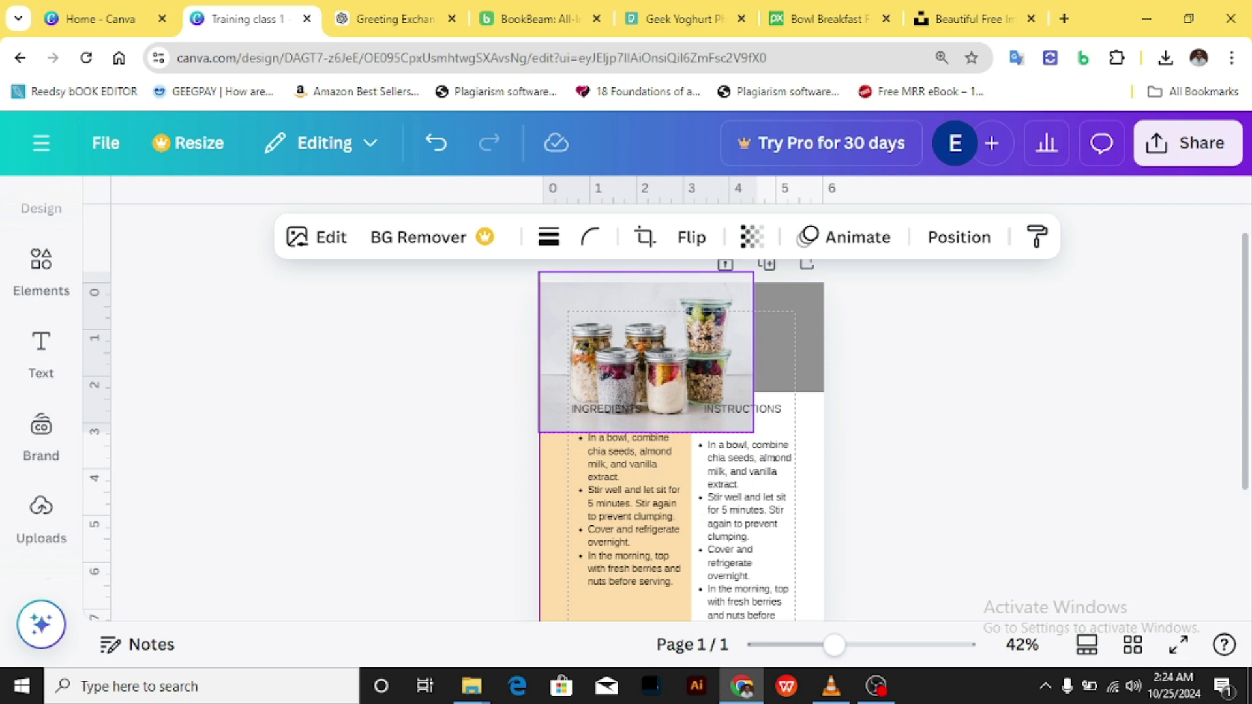
pyautogui.hotkey('shift', 'Up')
pyautogui.hotkey('shift', 'Down')
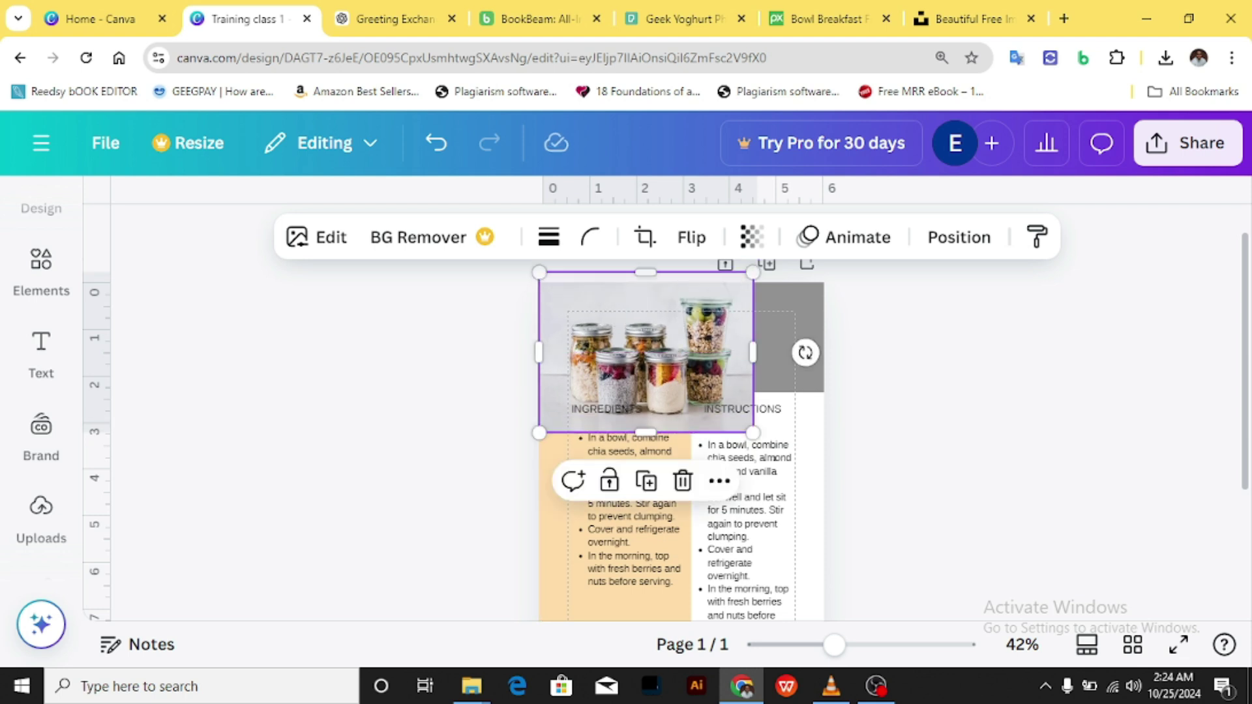
pyautogui.hotkey('shift', 'Right')
pyautogui.hotkey('shift', 'Right')
pyautogui.hotkey('shift', 'Right')
pyautogui.hotkey('shift', 'Right')
pyautogui.hotkey('shift', 'Right')
pyautogui.hotkey('shift', 'Left')
pyautogui.hotkey('shift', 'Left')
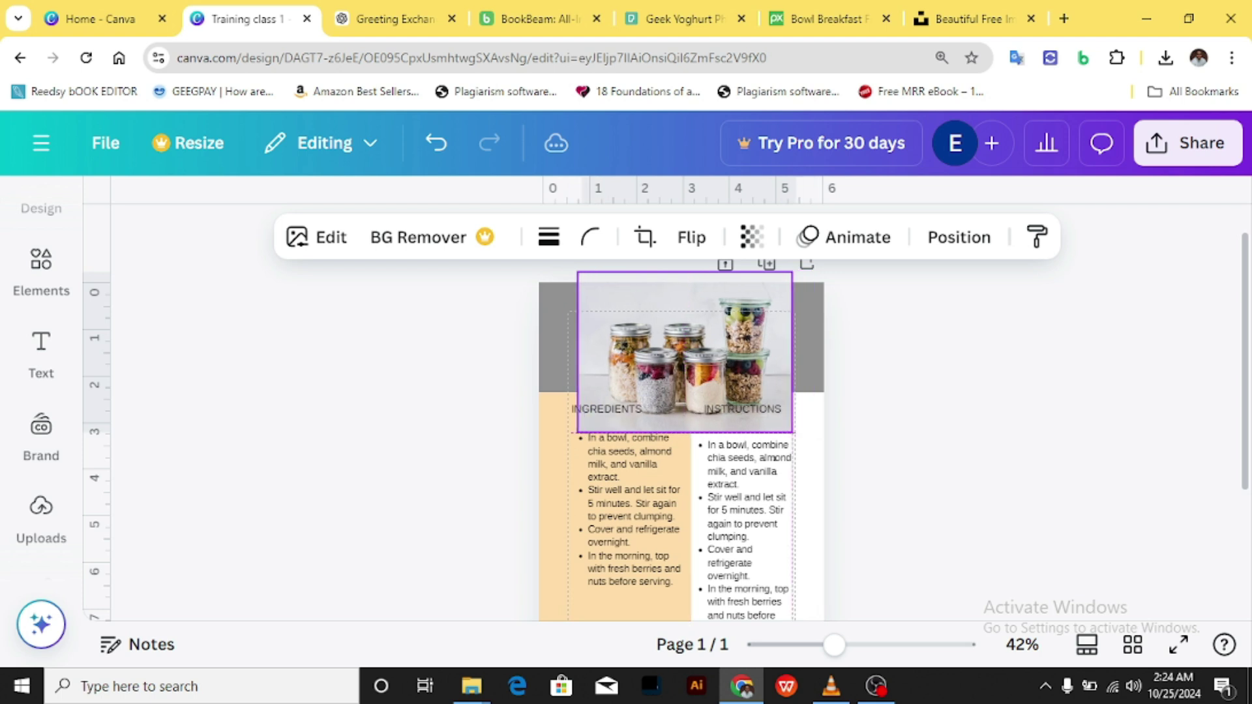
pyautogui.moveTo(685, 352); pyautogui.dragTo(679, 352)
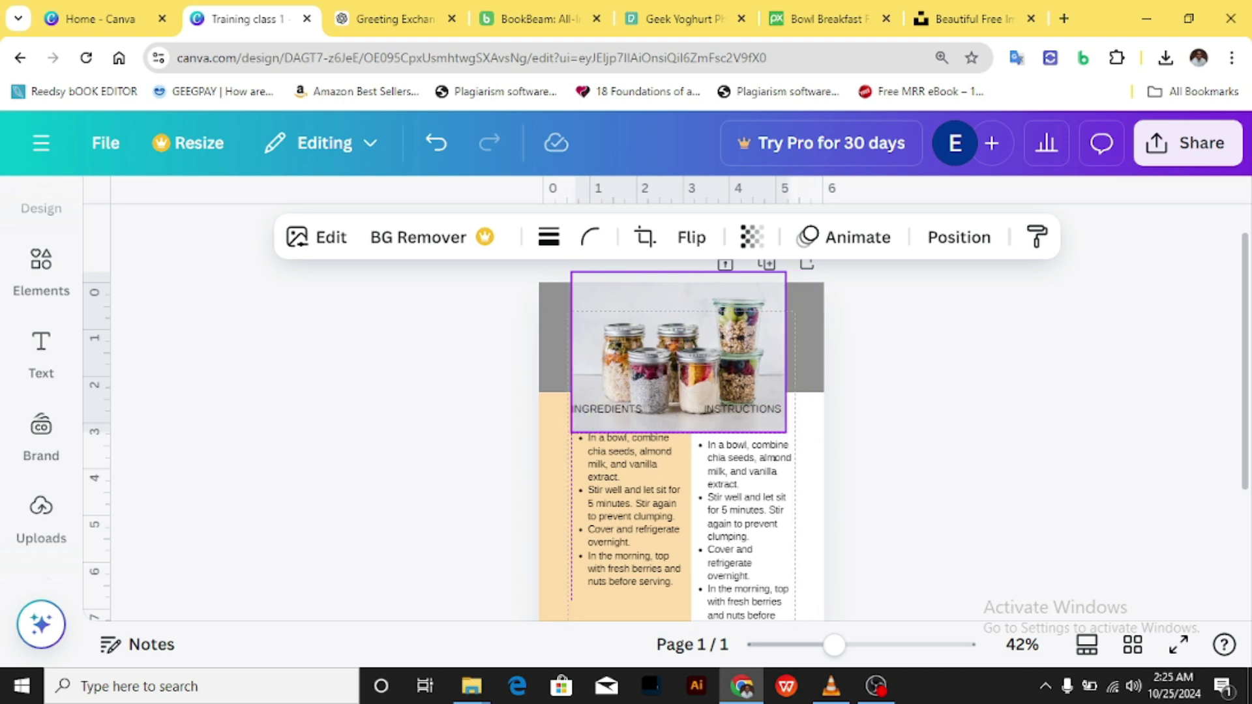
pyautogui.hotkey('shift', 'Up')
pyautogui.hotkey('shift', 'Up')
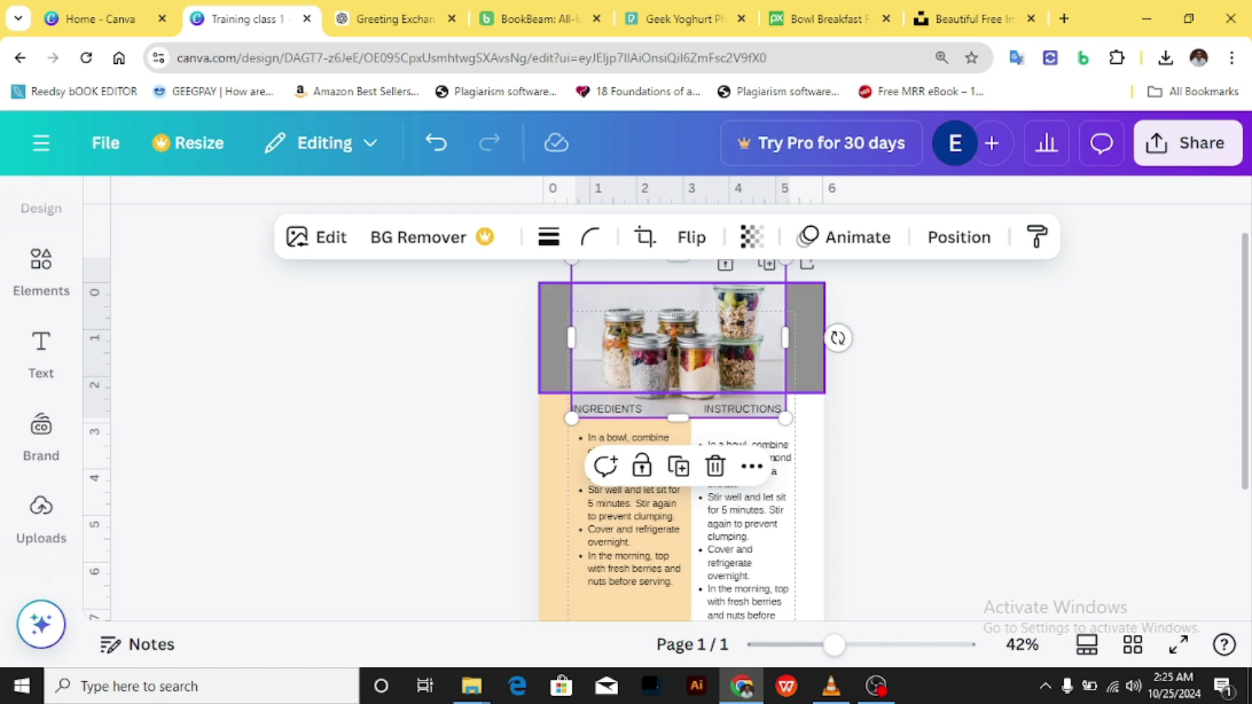
pyautogui.scroll(1, 681, 424)
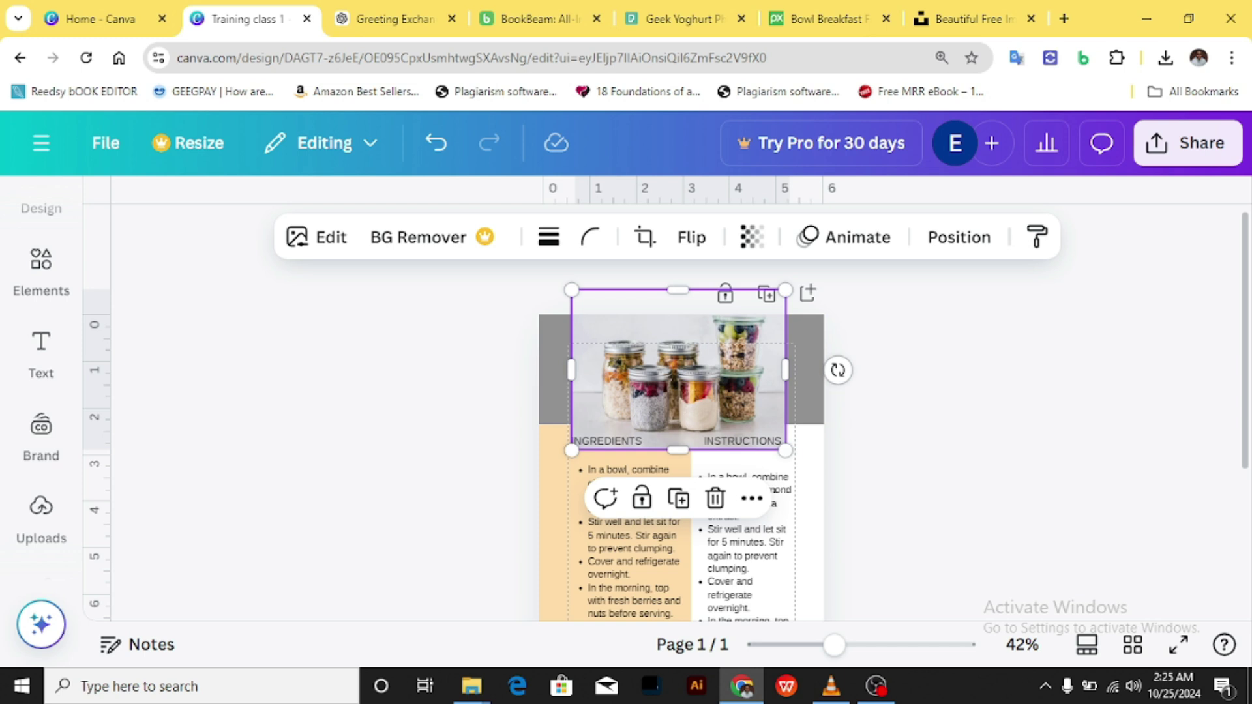
# Step: Shorten and widen the jar photo to span the header band at about 5.8 × 2.4
pyautogui.moveTo(678, 289); pyautogui.dragTo(677, 315)
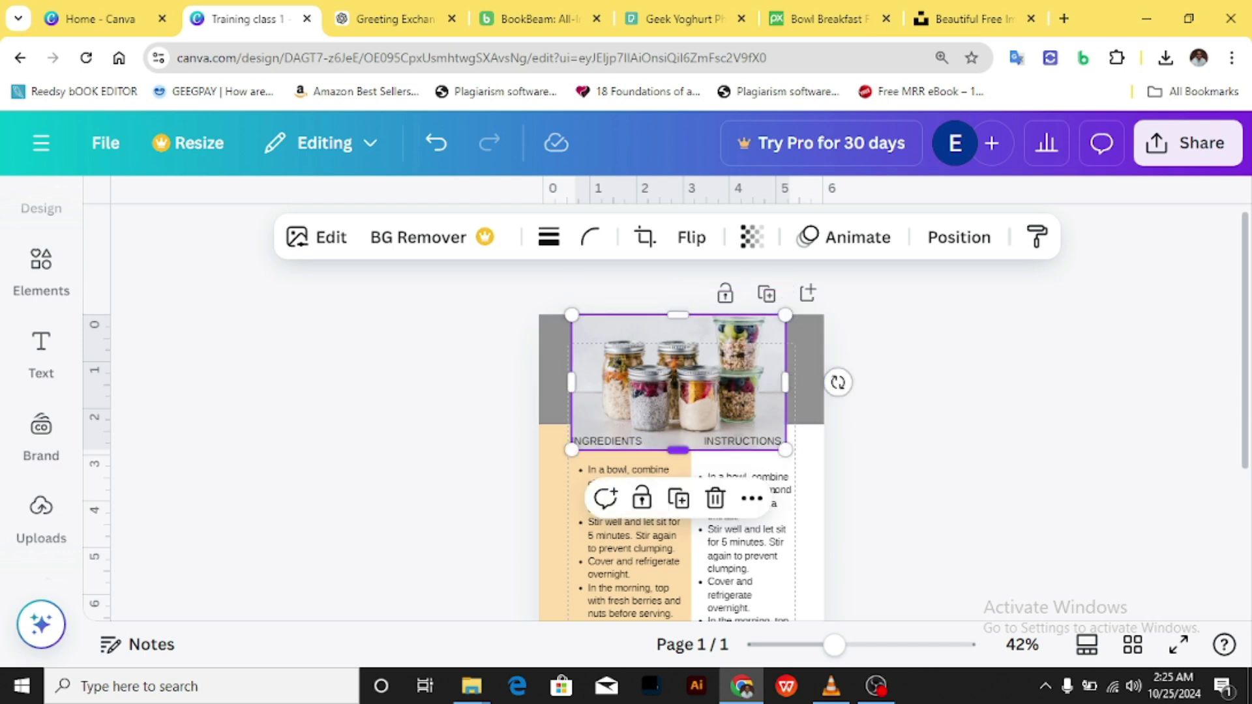
pyautogui.moveTo(677, 450); pyautogui.dragTo(678, 424)
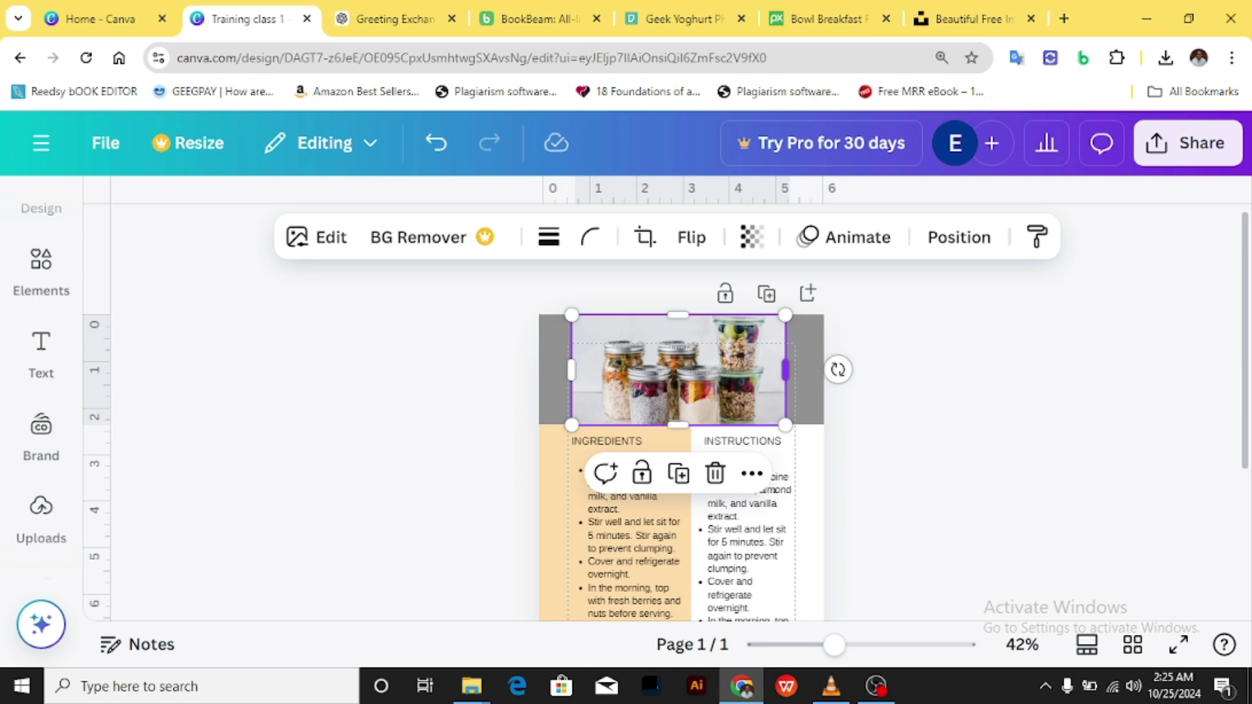
pyautogui.moveTo(786, 370); pyautogui.dragTo(825, 370)
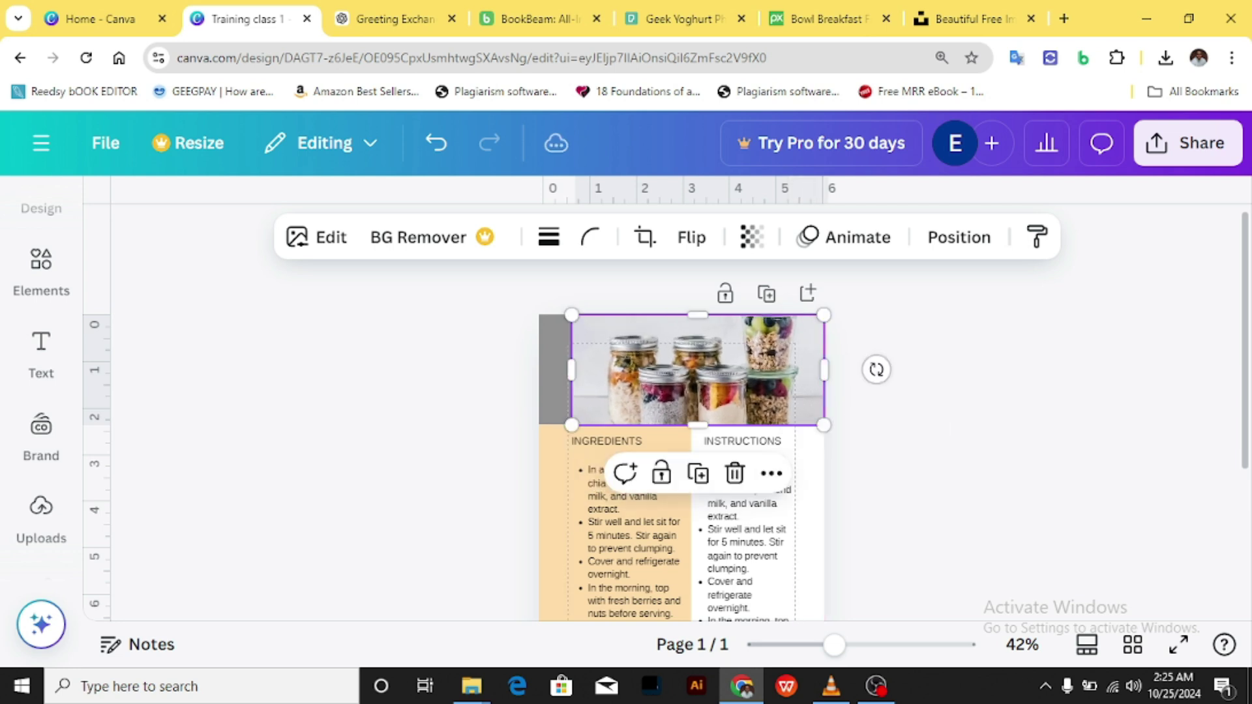
pyautogui.moveTo(572, 370); pyautogui.dragTo(539, 370)
pyautogui.click(450, 373)
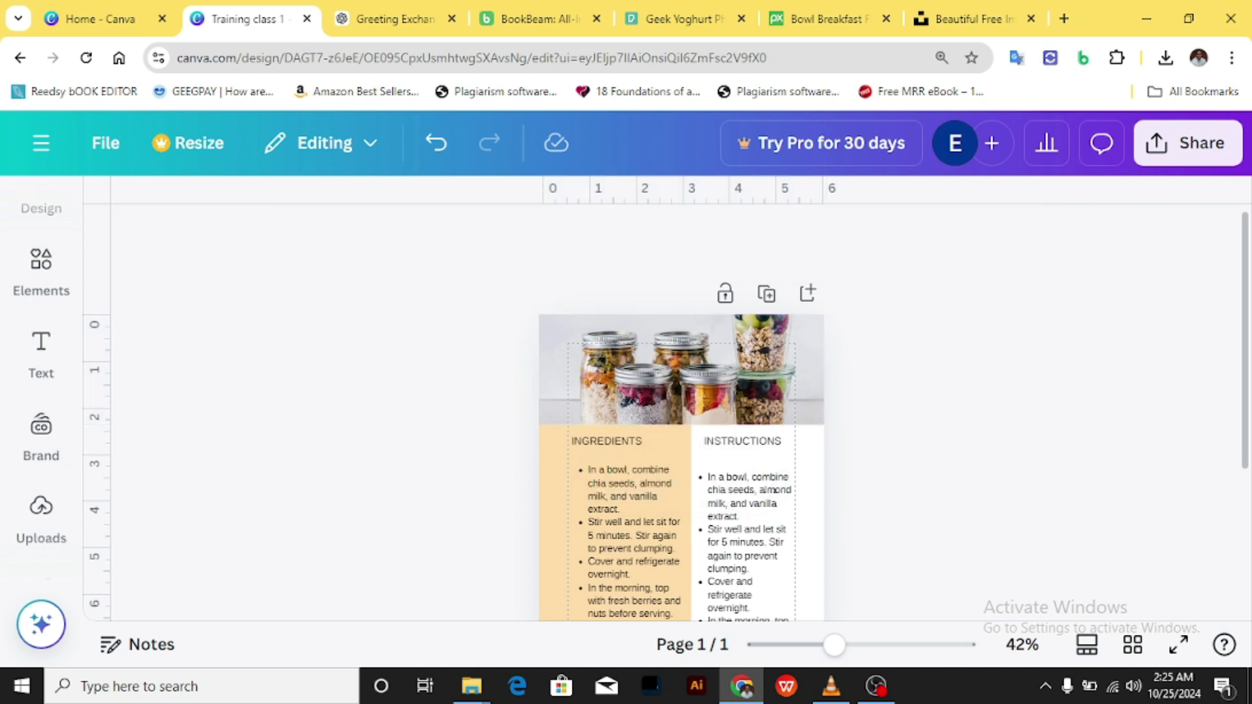
pyautogui.scroll(-2, 682, 457)
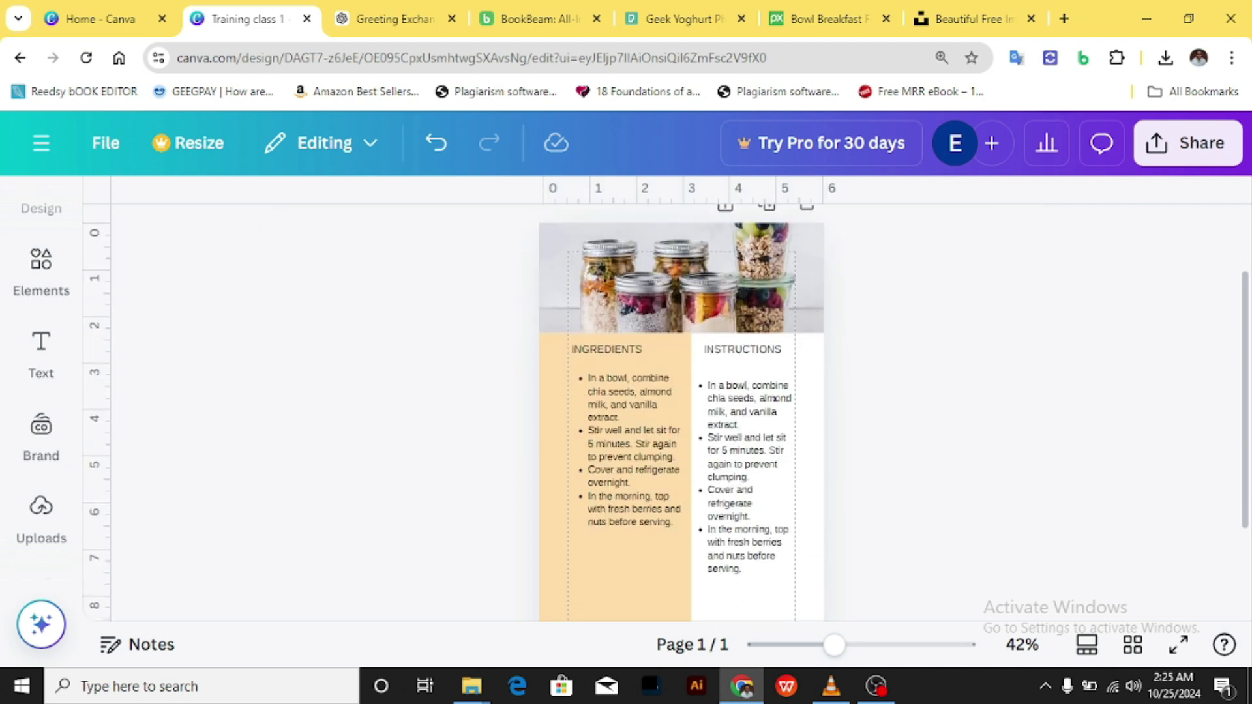
pyautogui.scroll(2, 682, 418)
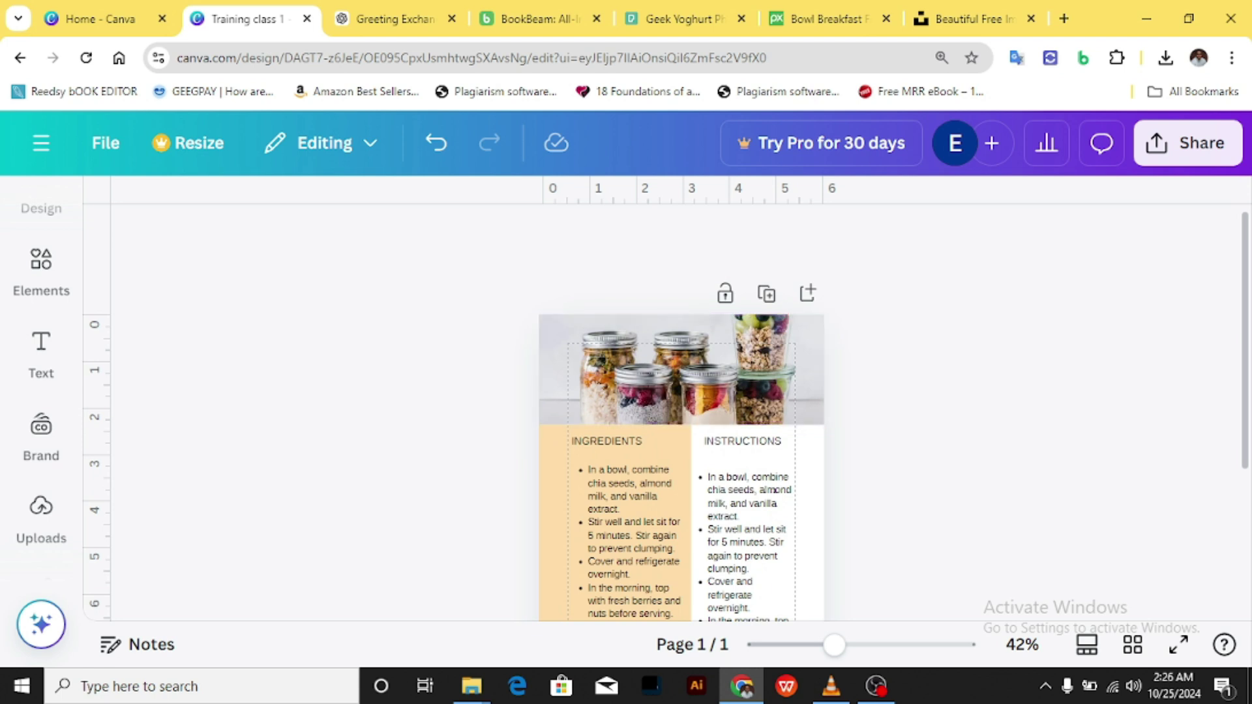
pyautogui.scroll(-2, 620, 378)
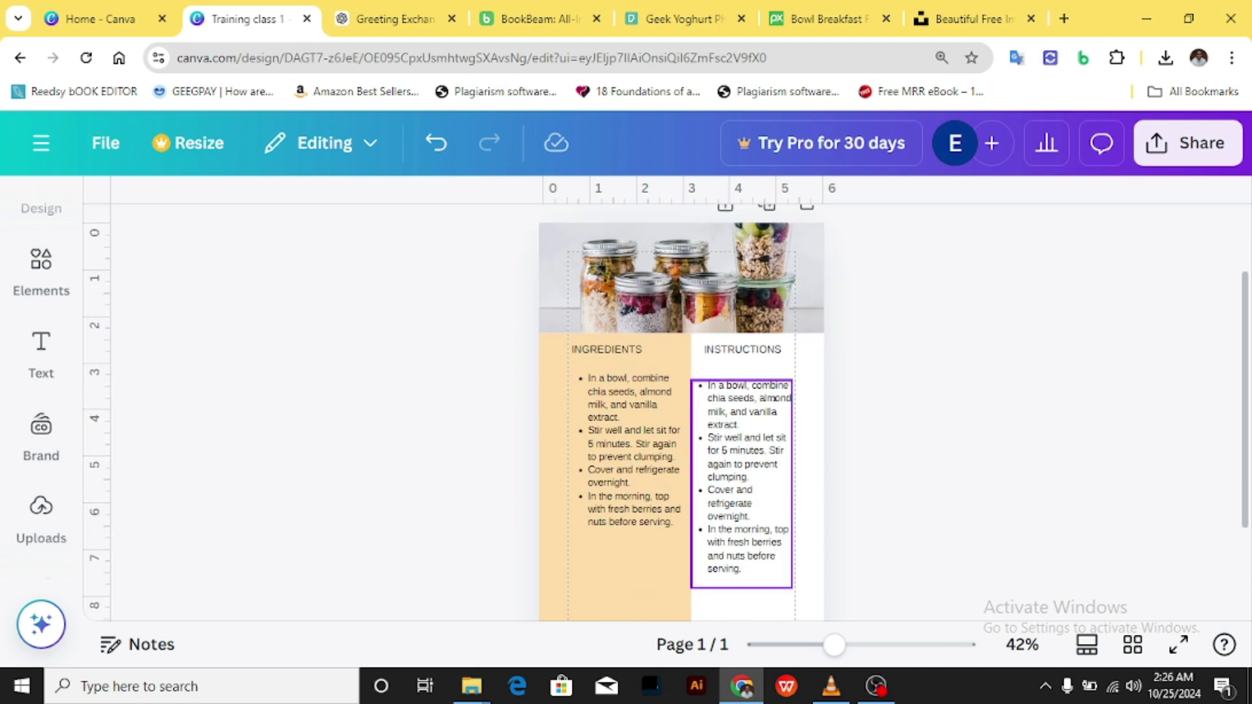
pyautogui.scroll(2, 744, 470)
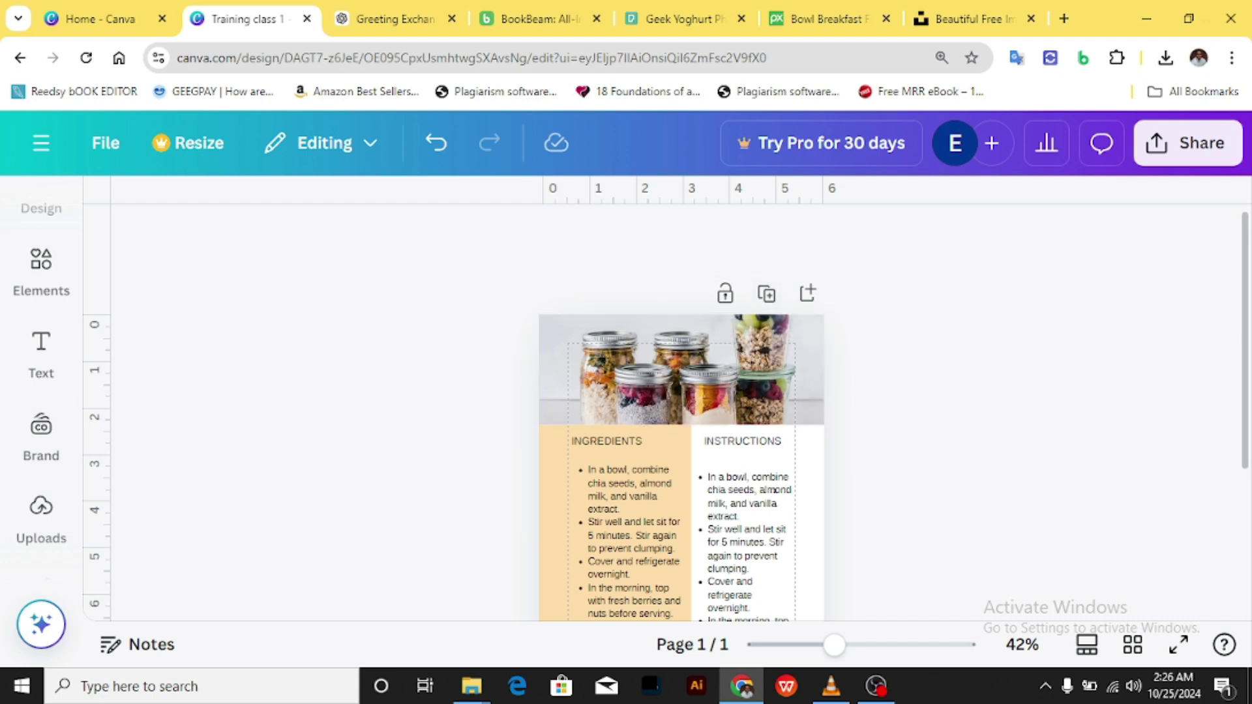
pyautogui.scroll(-2, 681, 391)
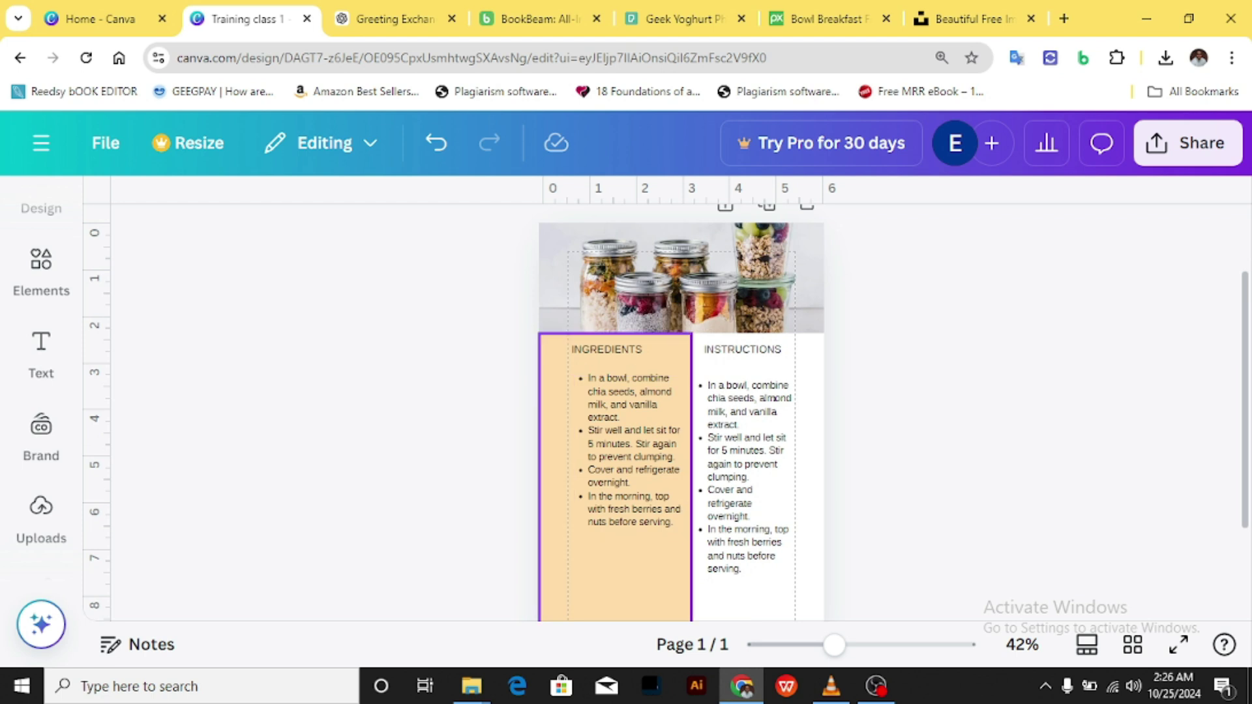
pyautogui.scroll(-2, 652, 457)
pyautogui.scroll(1, 652, 456)
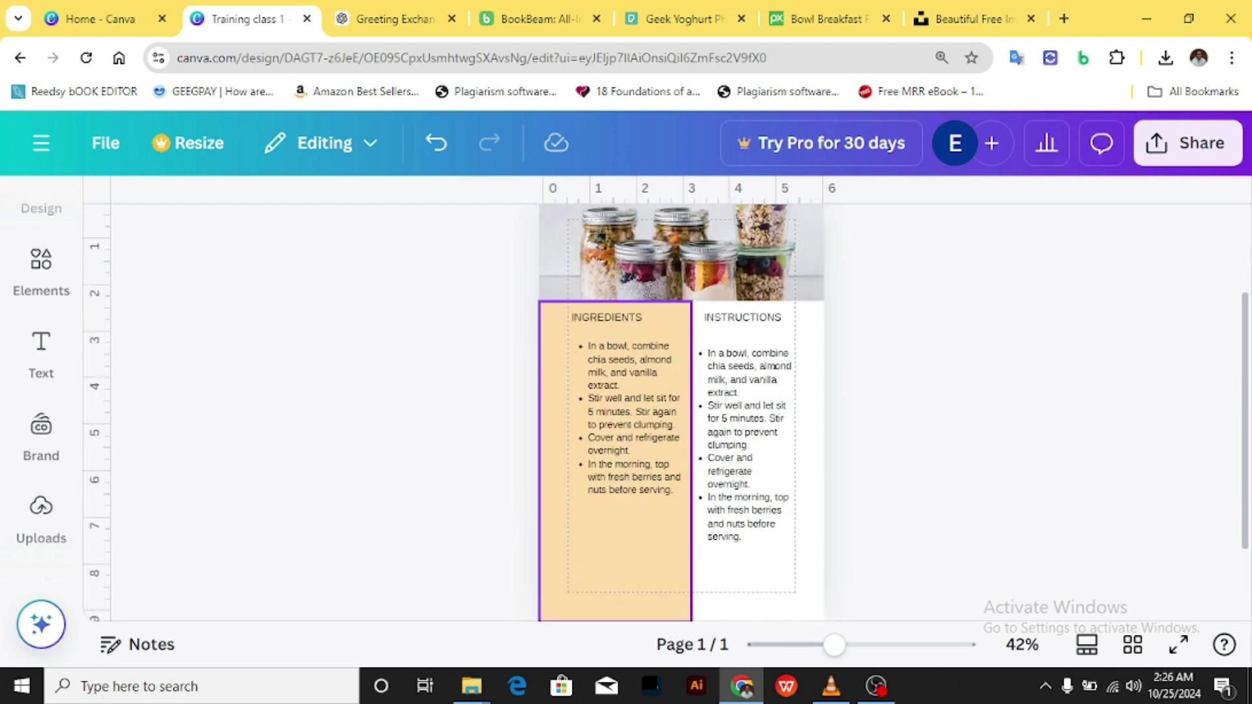
pyautogui.scroll(2, 682, 391)
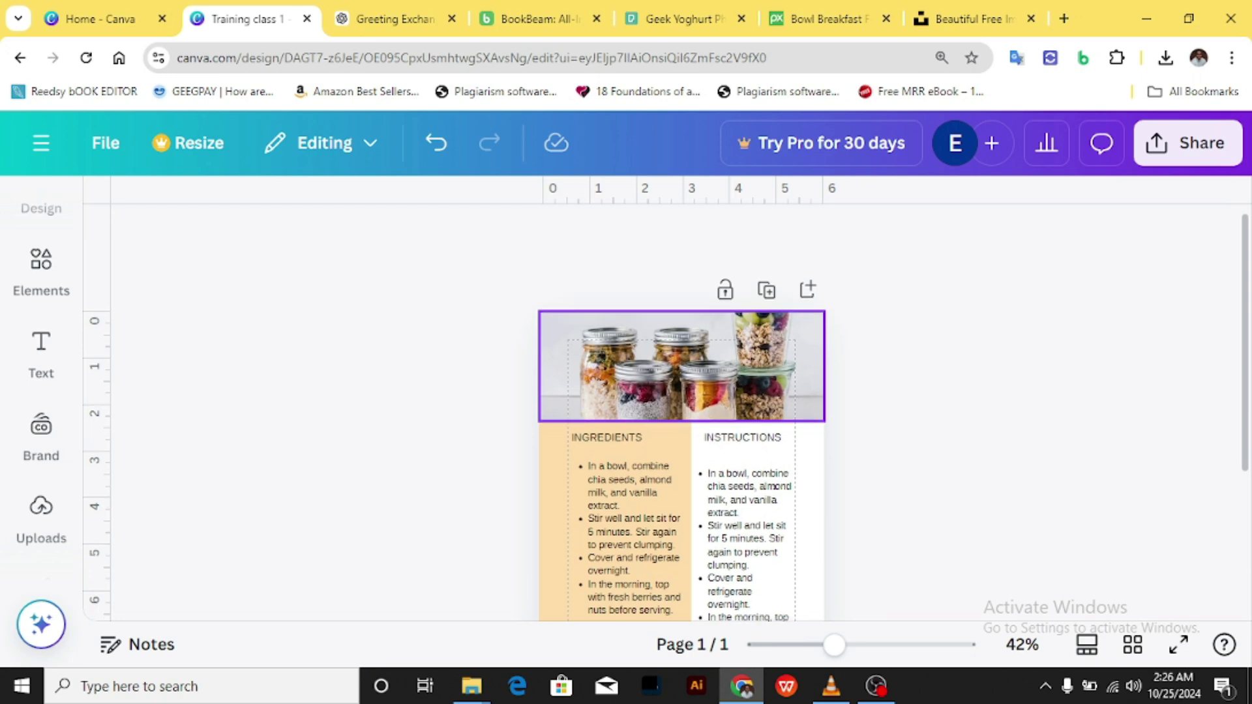
pyautogui.scroll(-3, 682, 456)
pyautogui.scroll(3, 682, 457)
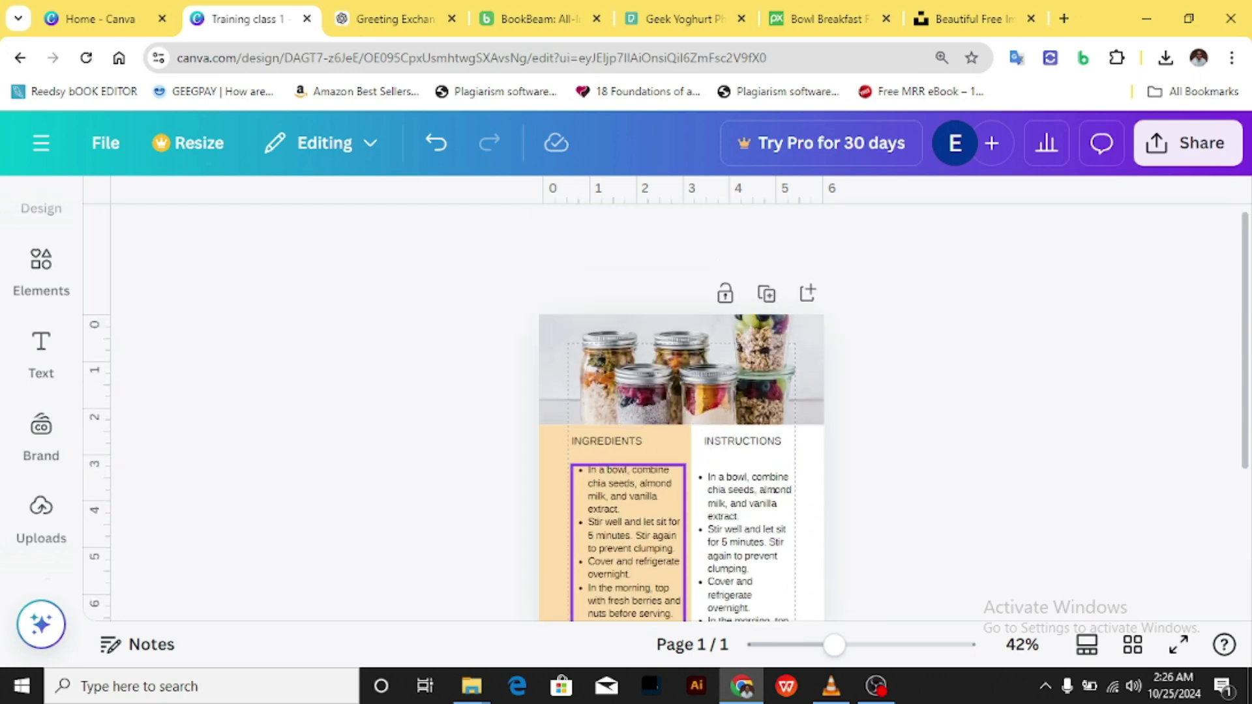
pyautogui.scroll(-2, 681, 457)
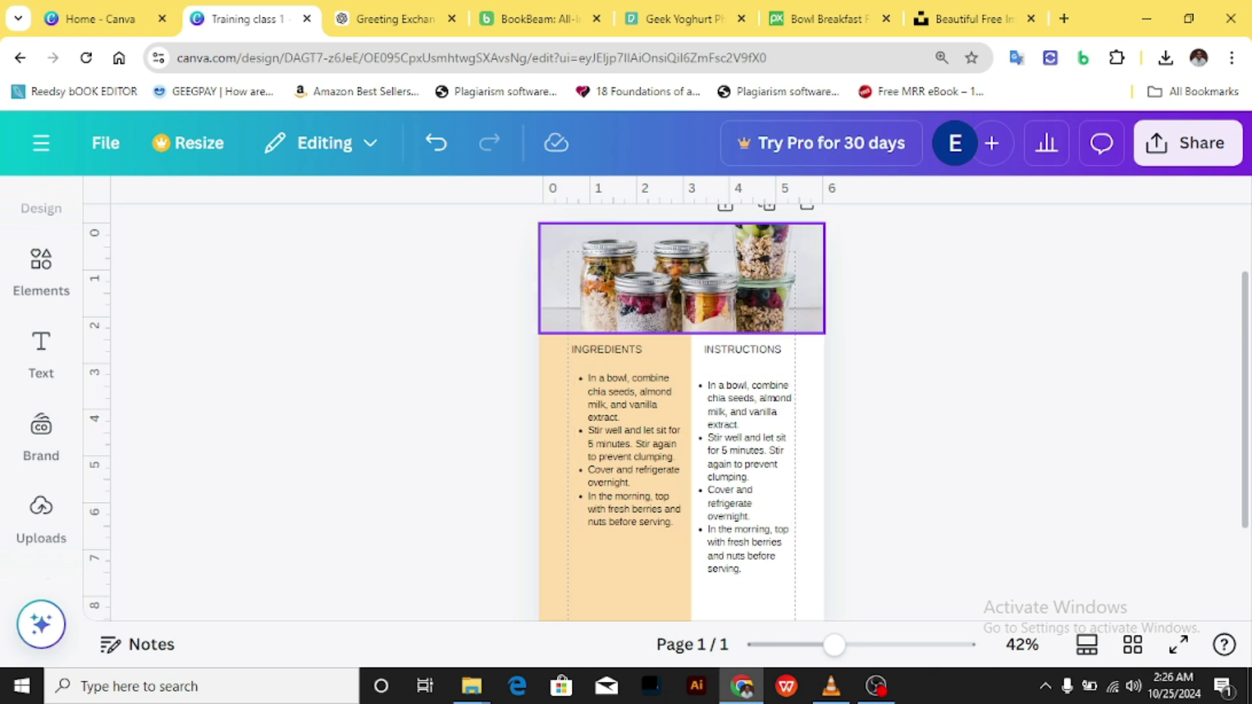
pyautogui.scroll(2, 744, 424)
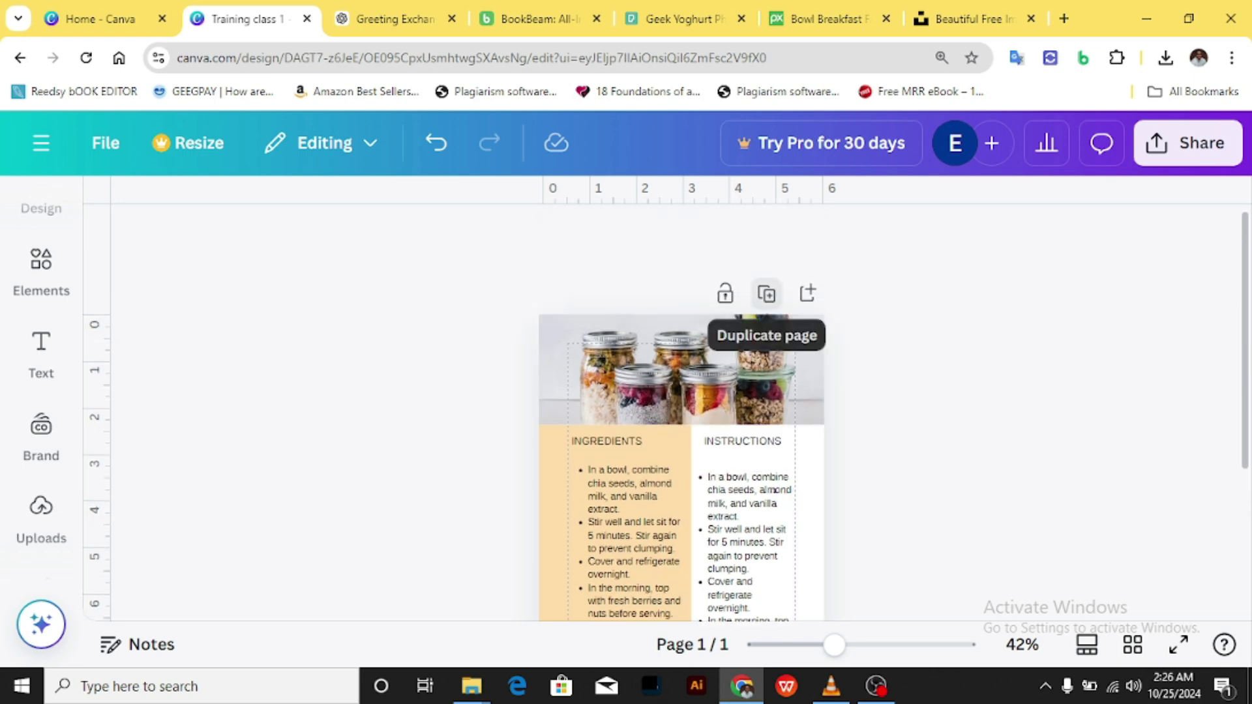
# Step: Duplicate the recipe page and delete the jar photo from page 2
pyautogui.click(767, 291)
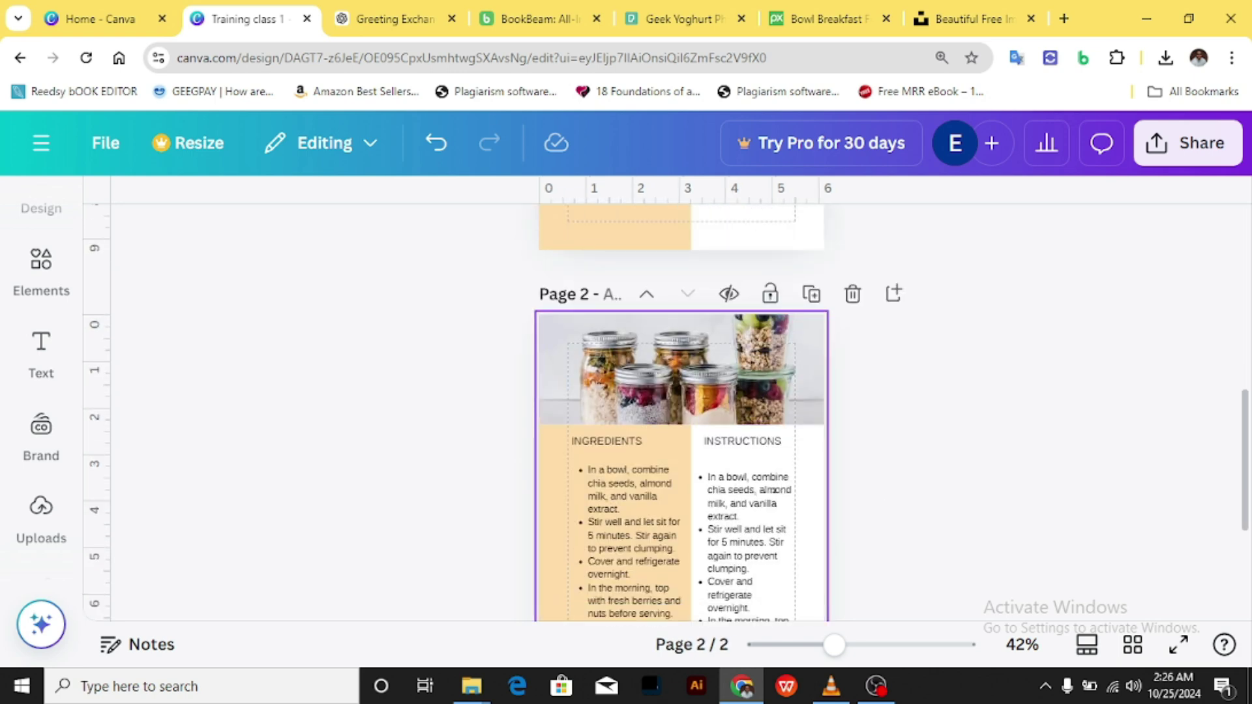
pyautogui.scroll(6, 810, 297)
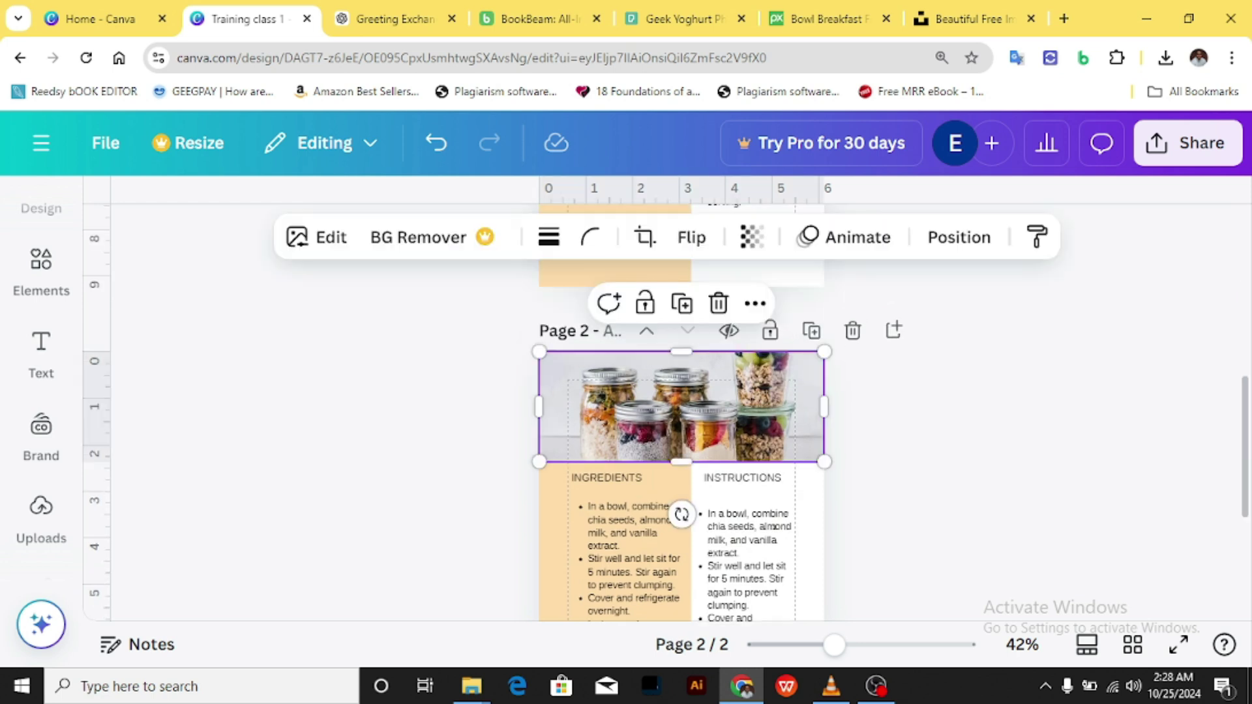
pyautogui.press('Delete')
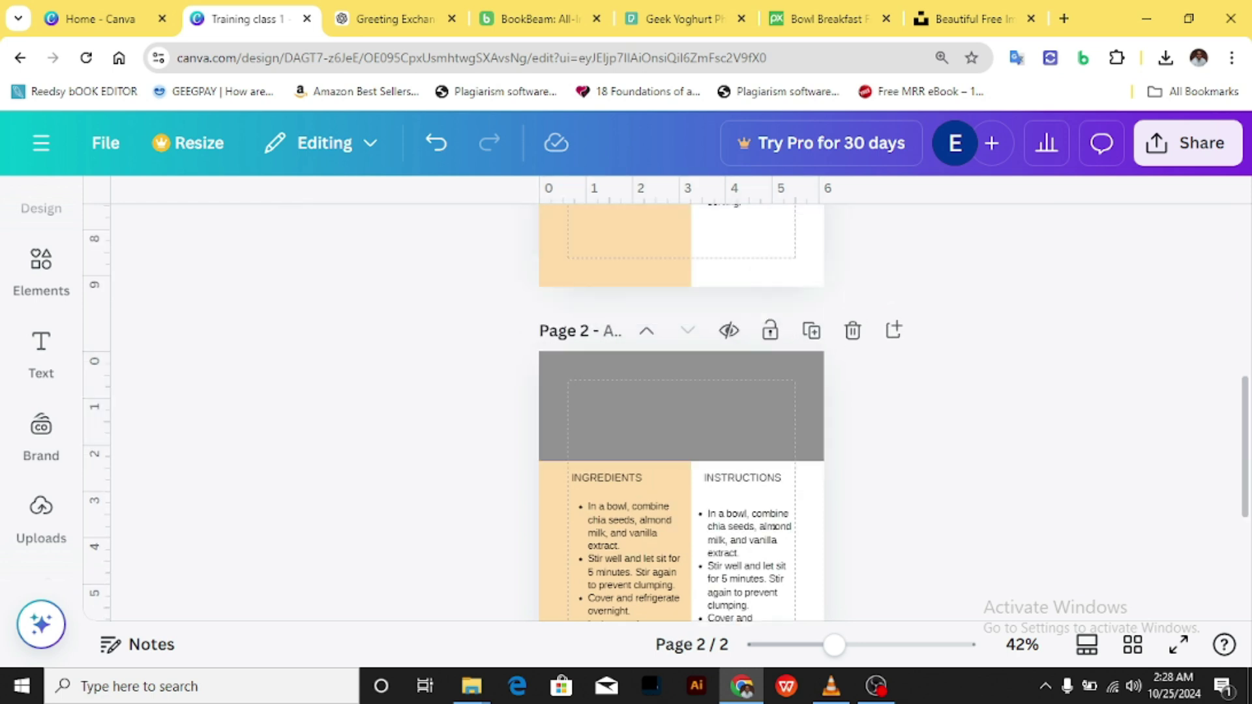
pyautogui.scroll(-2, 682, 404)
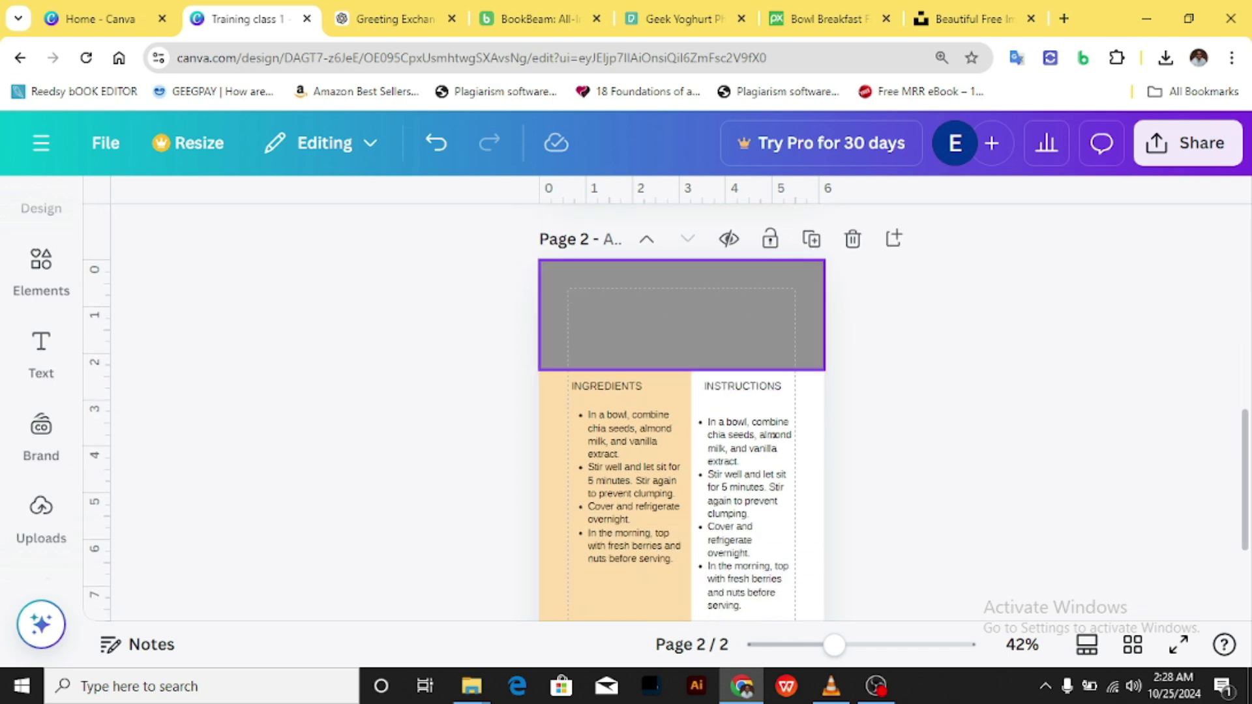
# Step: Add the grilled salmon photo from the uploads to page 2
pyautogui.click(41, 508)
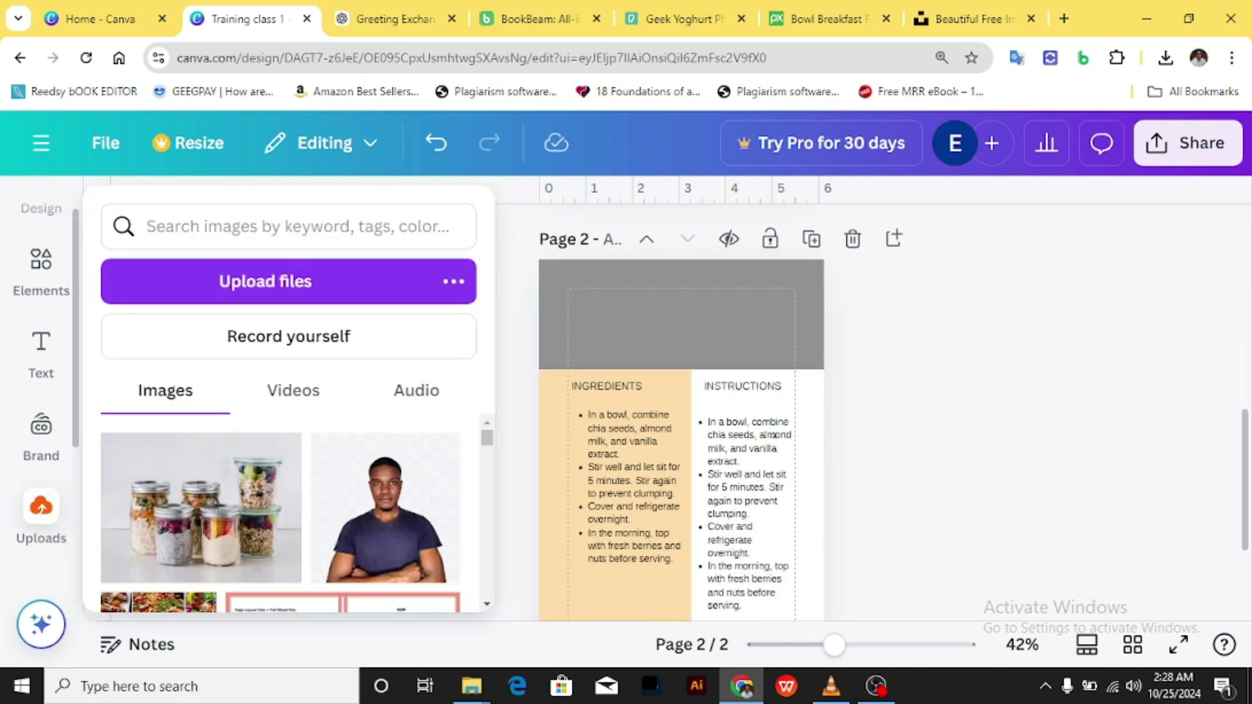
pyautogui.scroll(-5, 280, 535)
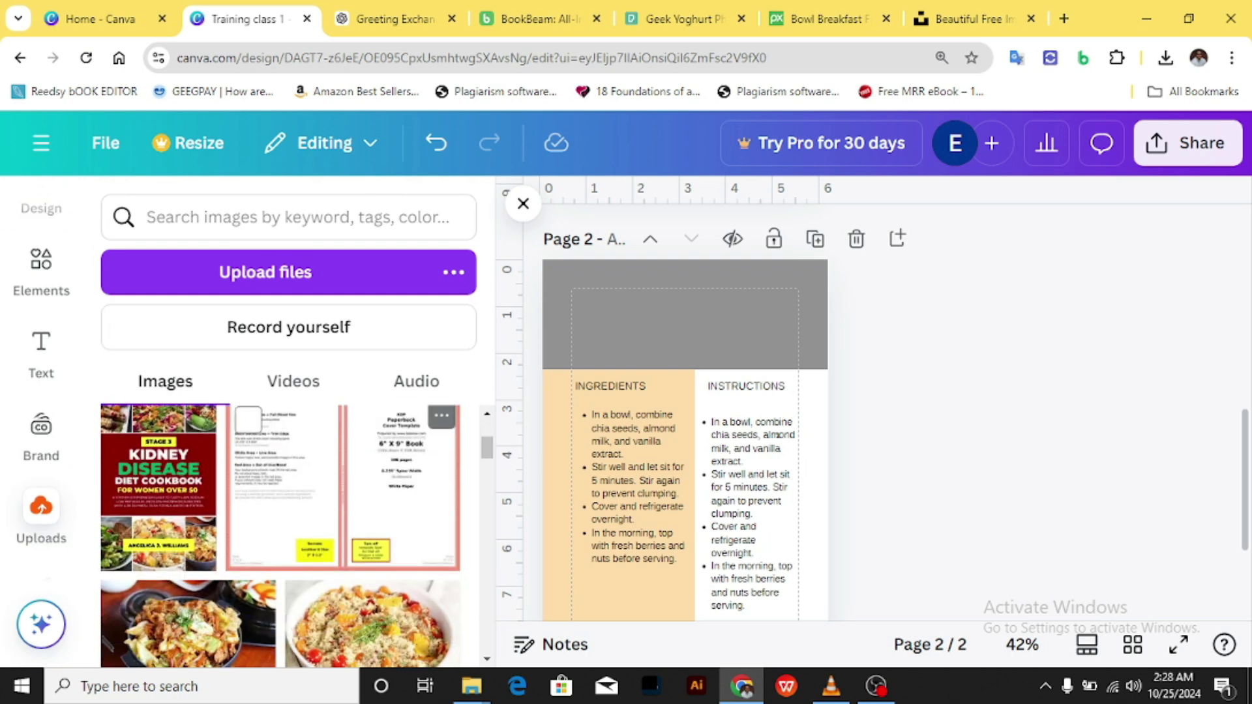
pyautogui.scroll(-6, 280, 522)
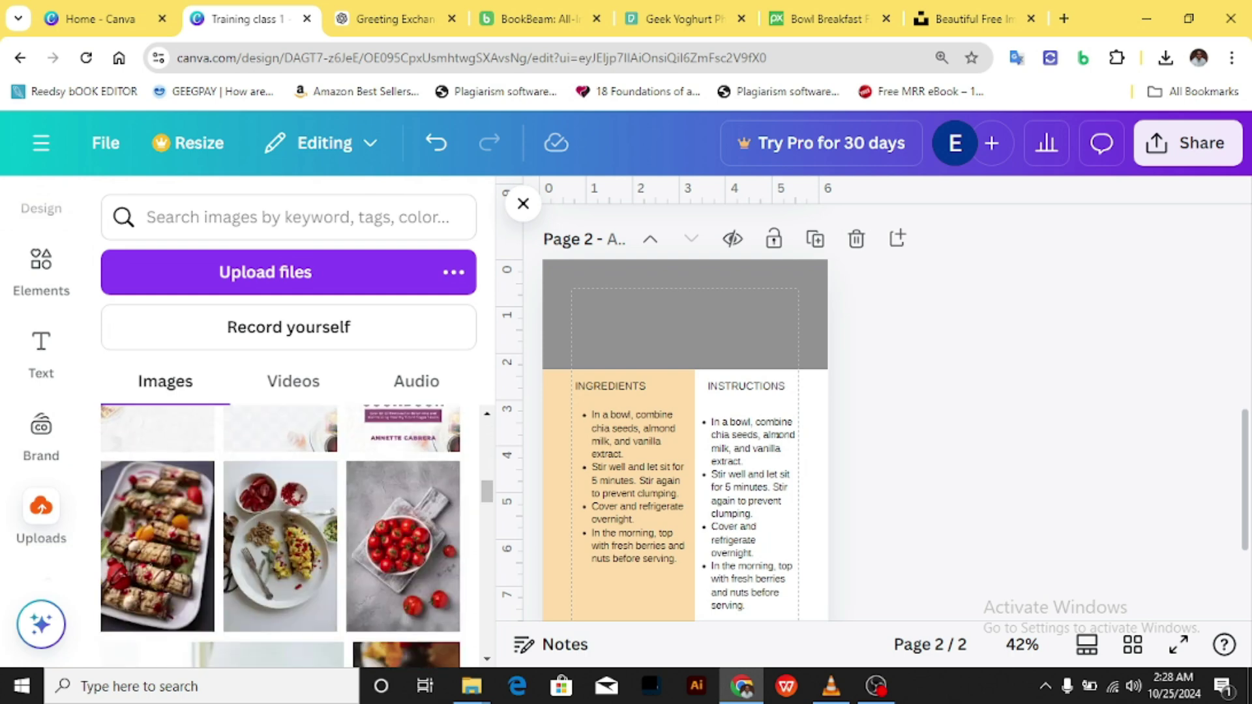
pyautogui.scroll(-5, 280, 522)
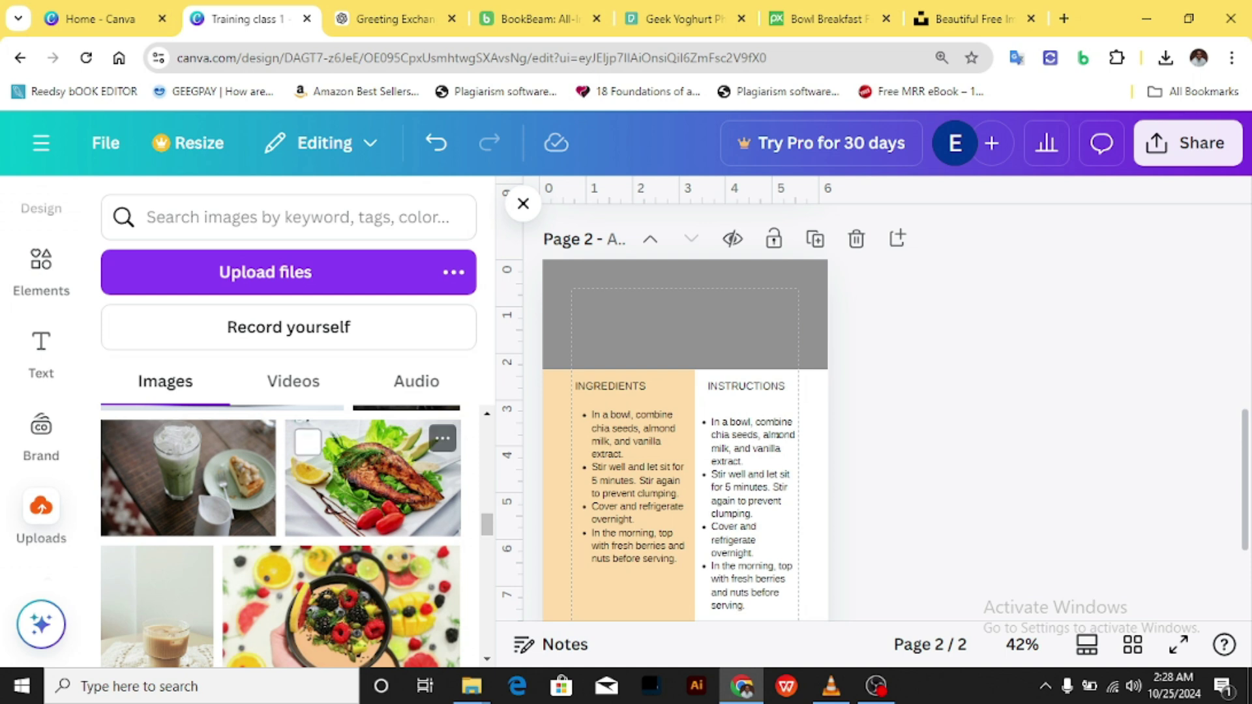
pyautogui.click(372, 479)
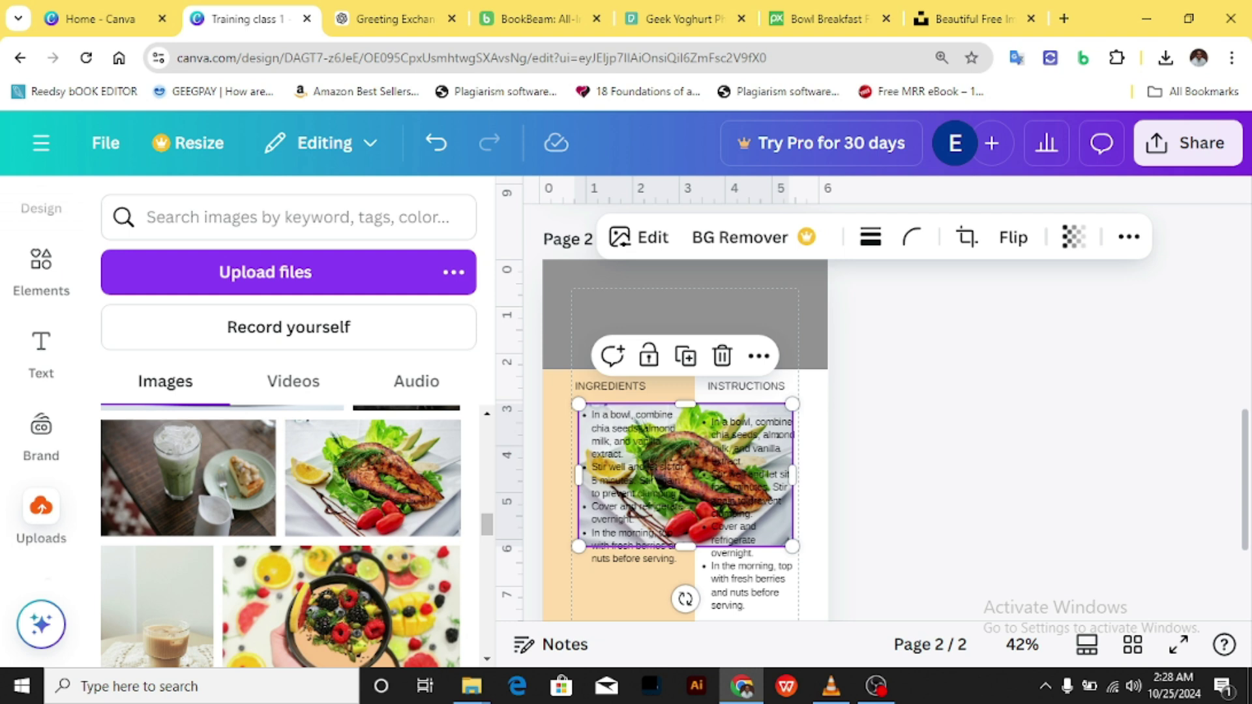
pyautogui.click(520, 202)
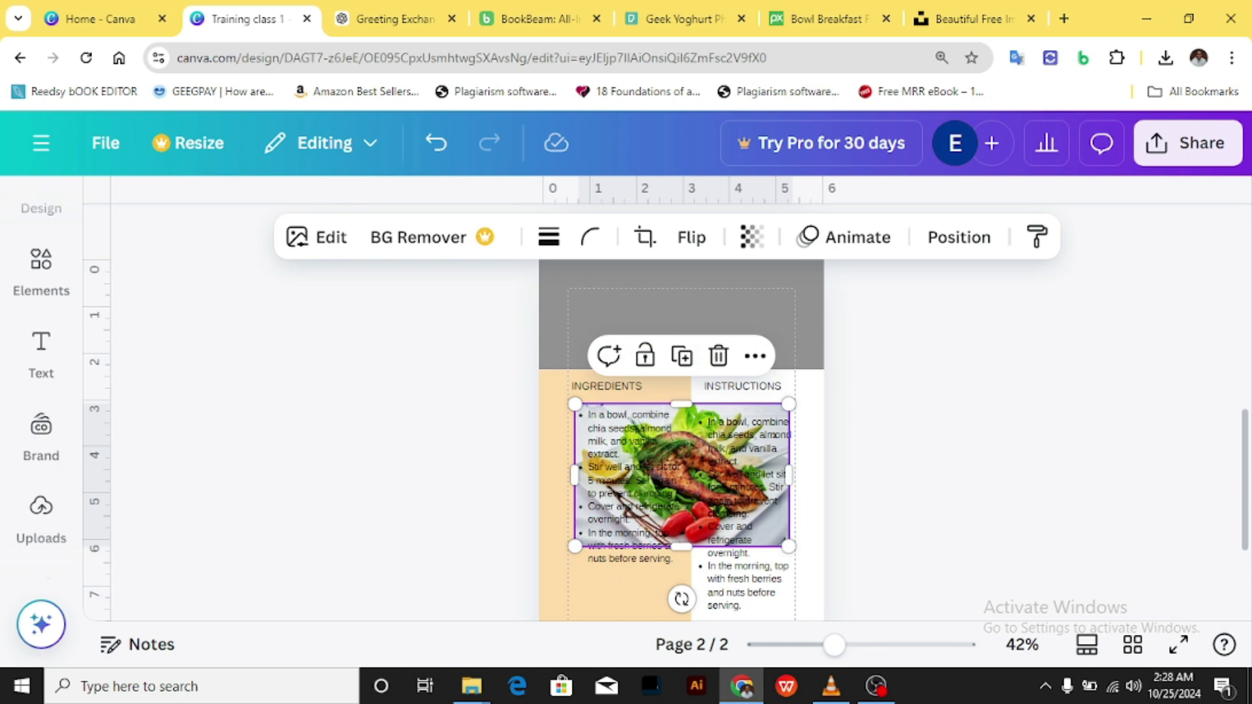
# Step: Move the salmon photo into page 2's header and resize it to full width, about 6.1 × 2.4
pyautogui.moveTo(682, 475); pyautogui.dragTo(679, 299)
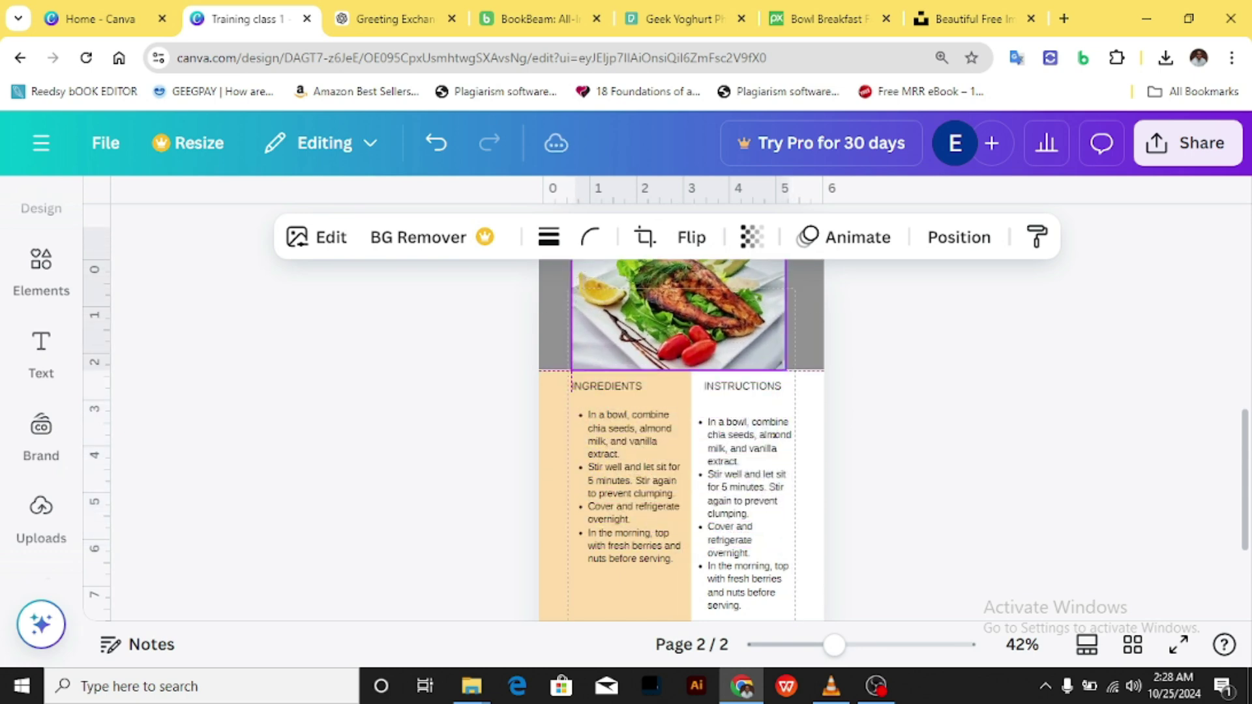
pyautogui.scroll(3, 894, 423)
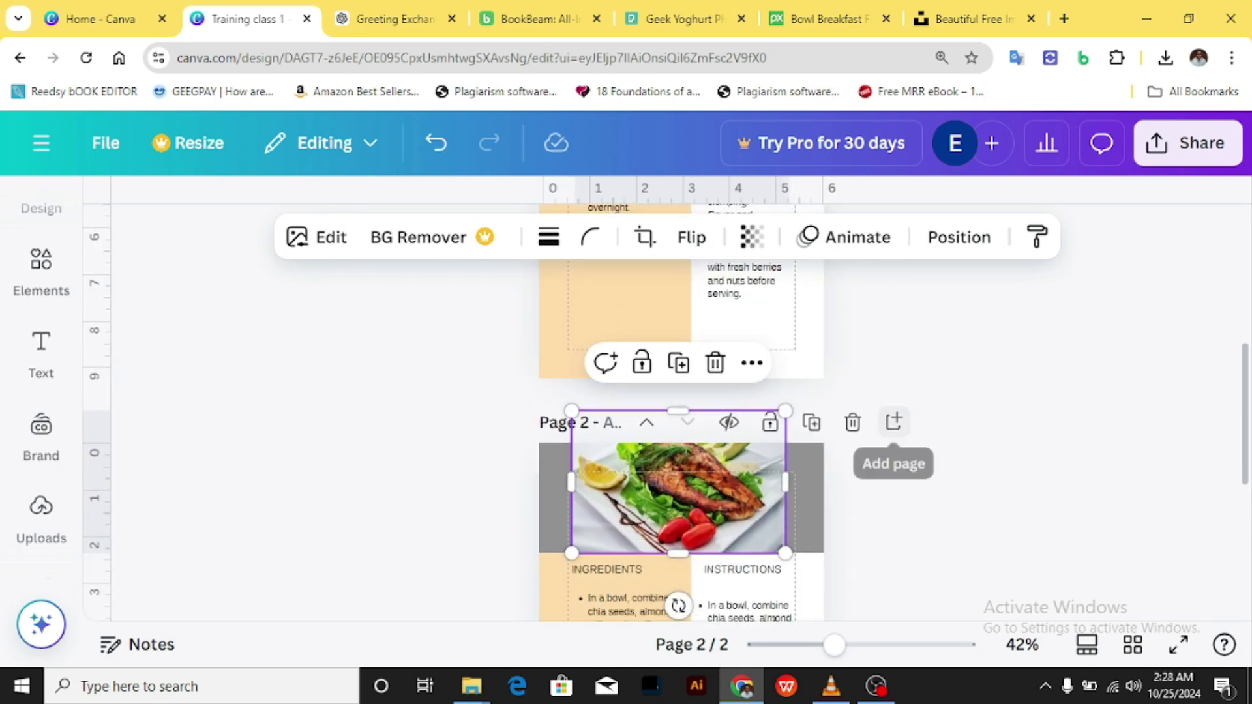
pyautogui.scroll(-2, 894, 423)
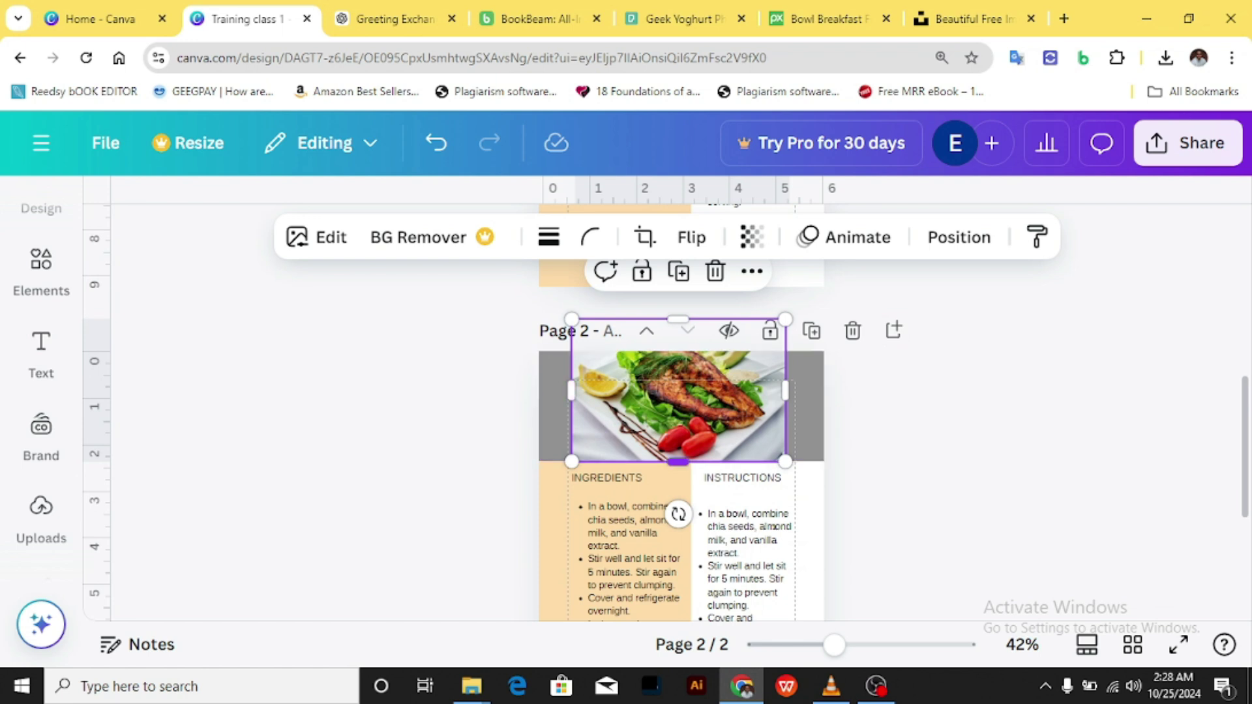
pyautogui.moveTo(679, 405)
pyautogui.mouseDown()
pyautogui.moveTo(678, 416)
pyautogui.moveTo(678, 401)
pyautogui.mouseUp()
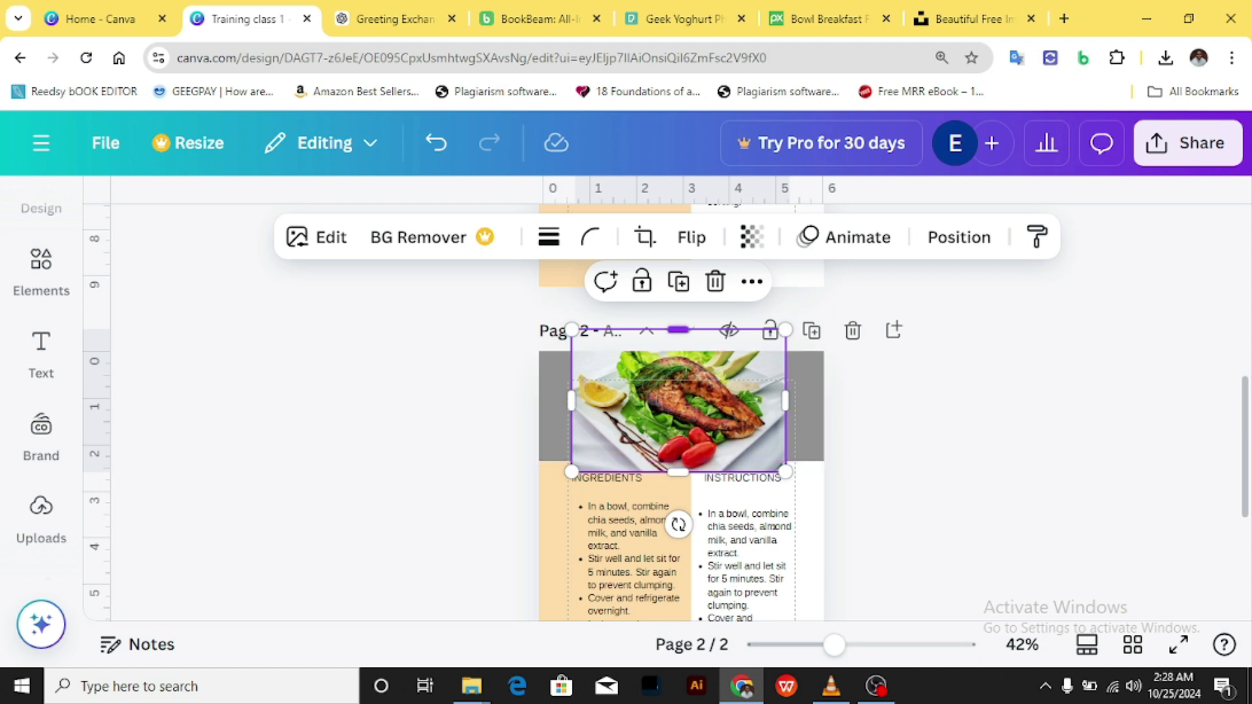
pyautogui.moveTo(678, 329); pyautogui.dragTo(679, 351)
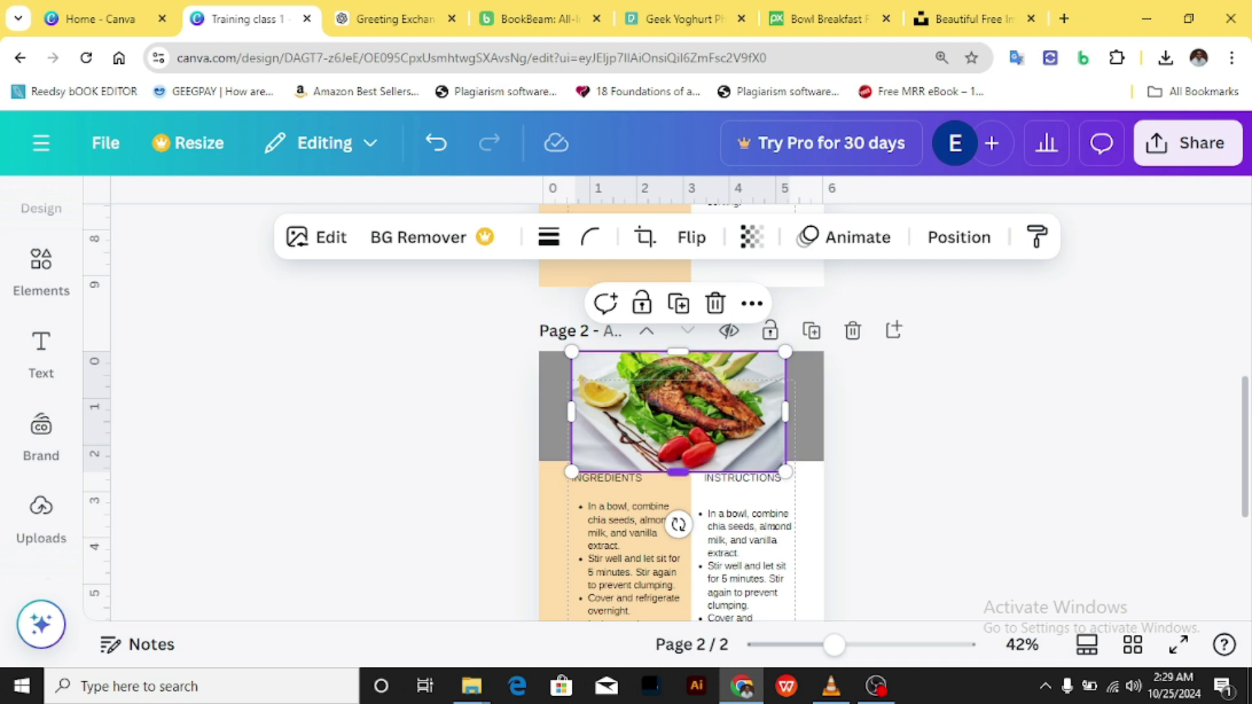
pyautogui.moveTo(678, 471)
pyautogui.mouseDown()
pyautogui.moveTo(679, 443)
pyautogui.moveTo(680, 460)
pyautogui.mouseUp()
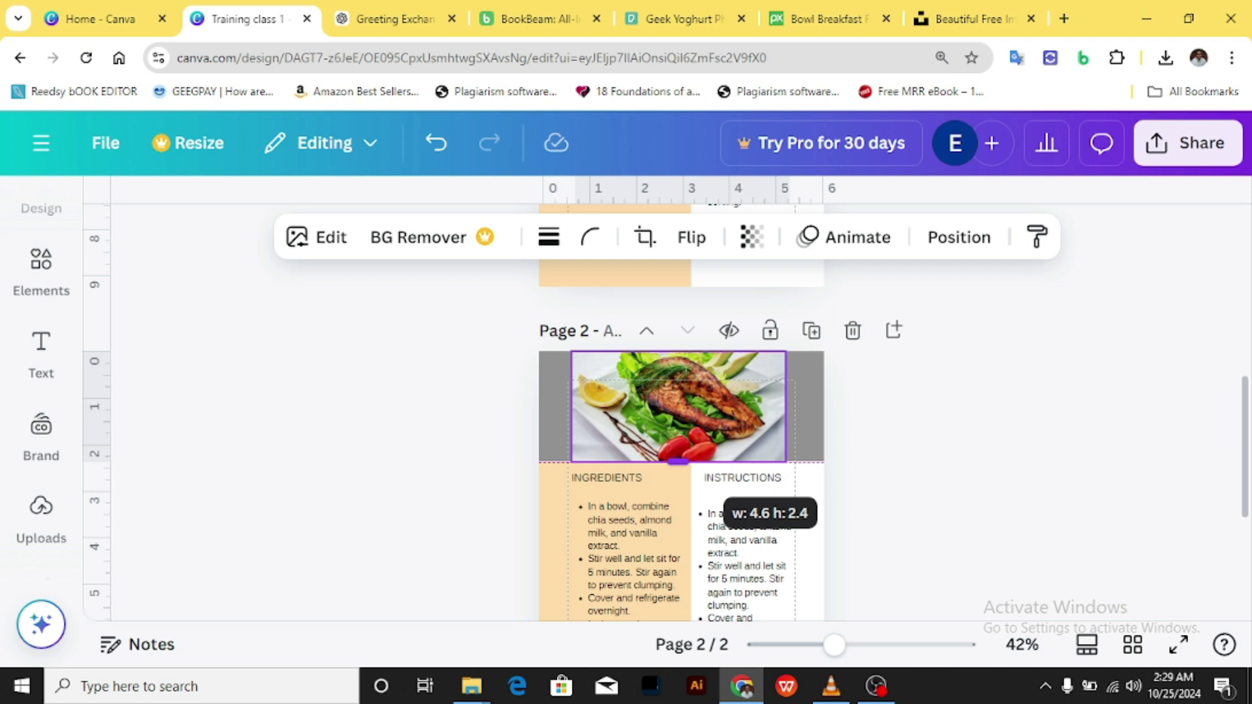
pyautogui.moveTo(679, 461); pyautogui.dragTo(678, 462)
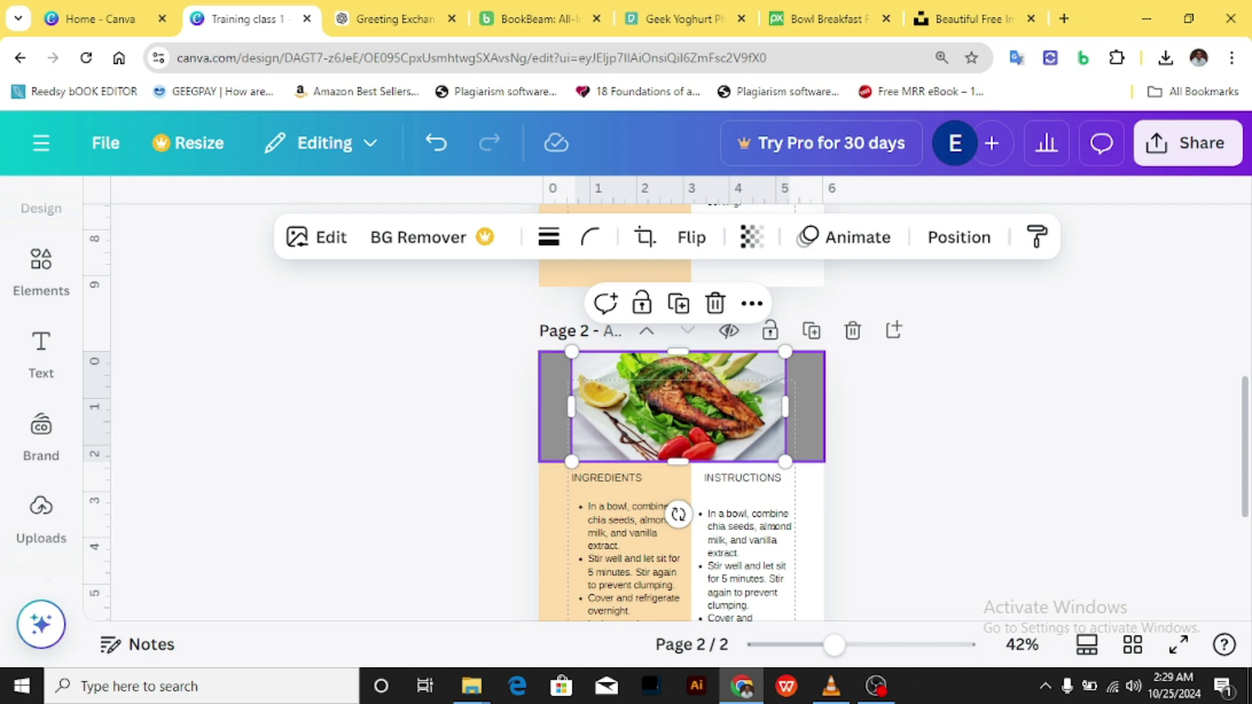
pyautogui.moveTo(786, 408); pyautogui.dragTo(825, 408)
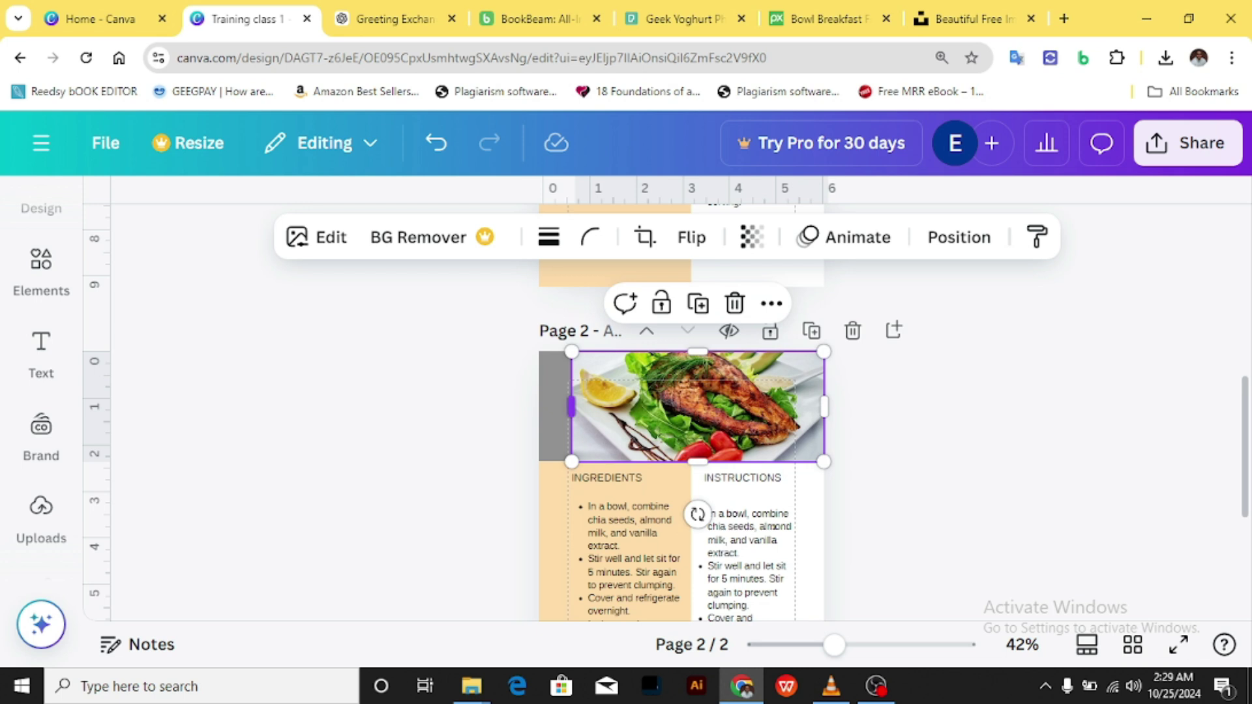
pyautogui.moveTo(572, 408); pyautogui.dragTo(539, 407)
pyautogui.press('Escape')
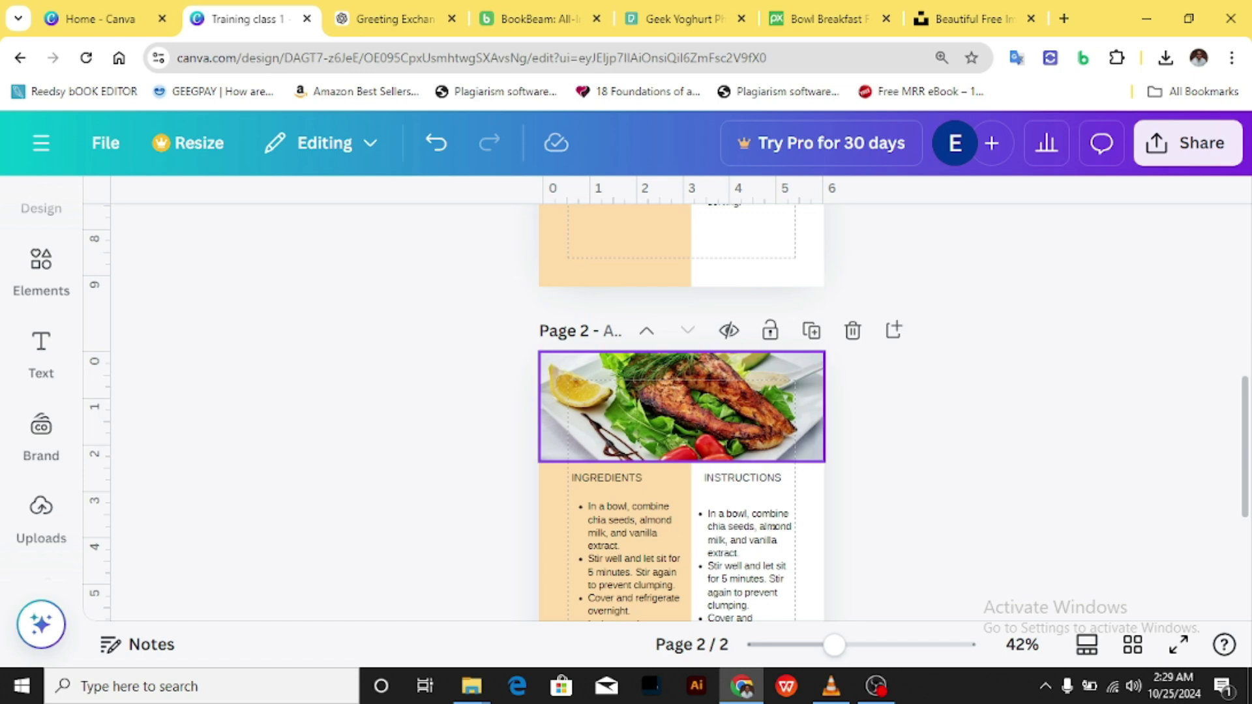
# Step: Scroll through both recipe pages, briefly opening and closing the Text panel
pyautogui.scroll(10, 682, 411)
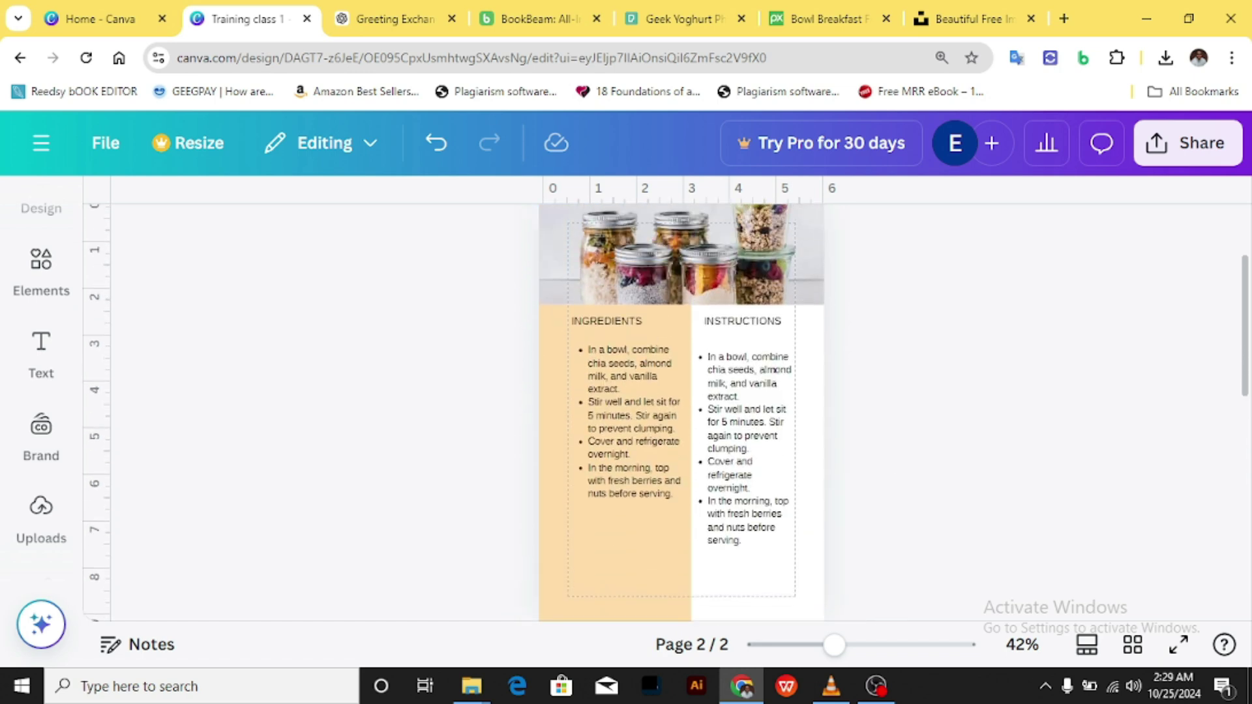
pyautogui.scroll(-8, 682, 411)
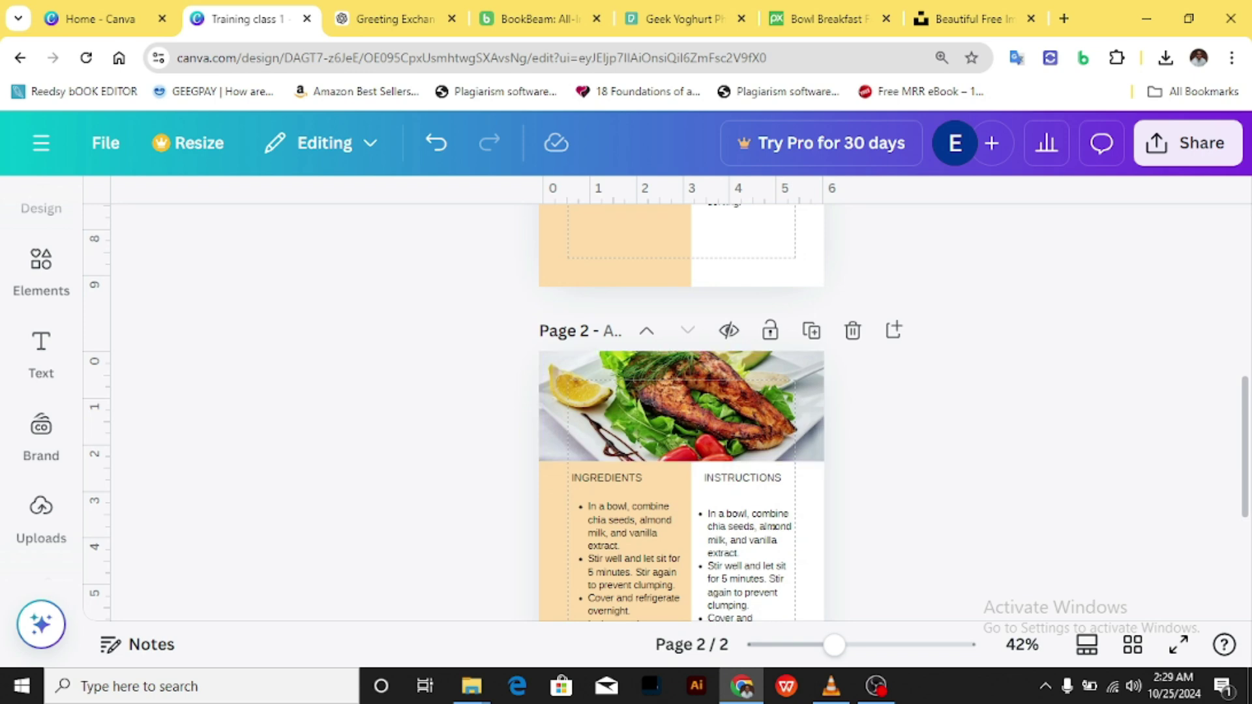
pyautogui.scroll(-3, 682, 411)
pyautogui.scroll(3, 681, 411)
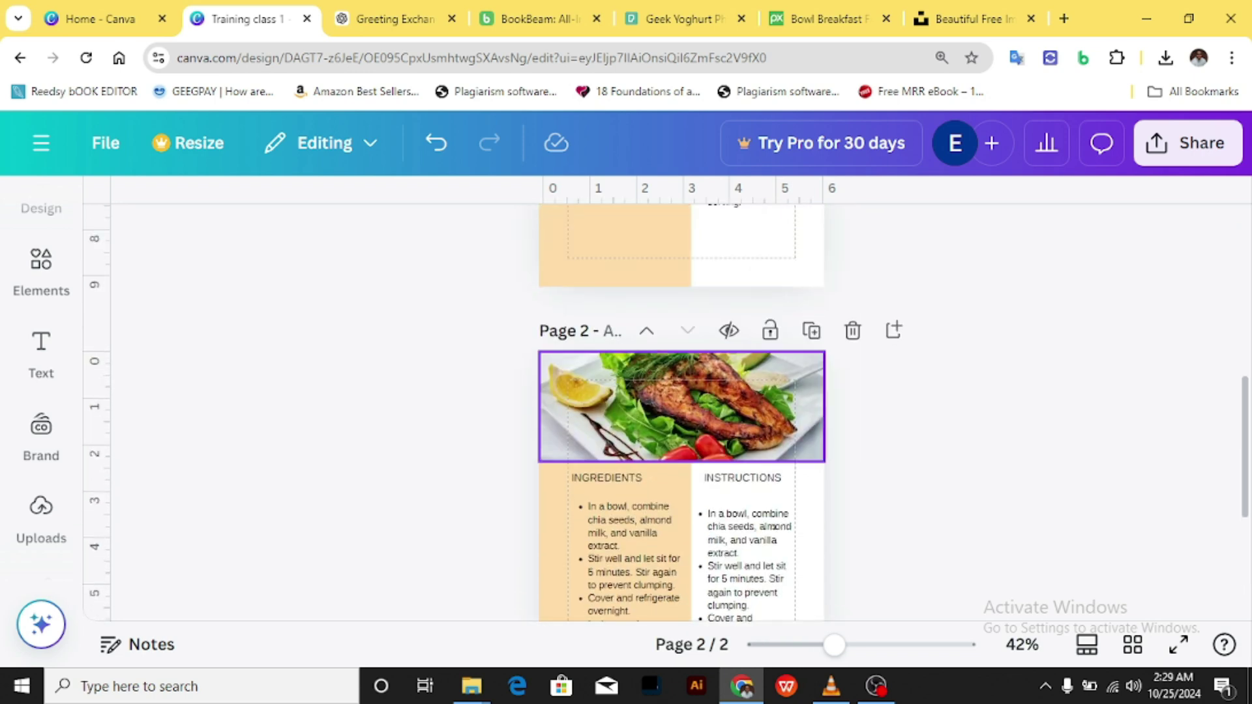
pyautogui.scroll(-1, 627, 391)
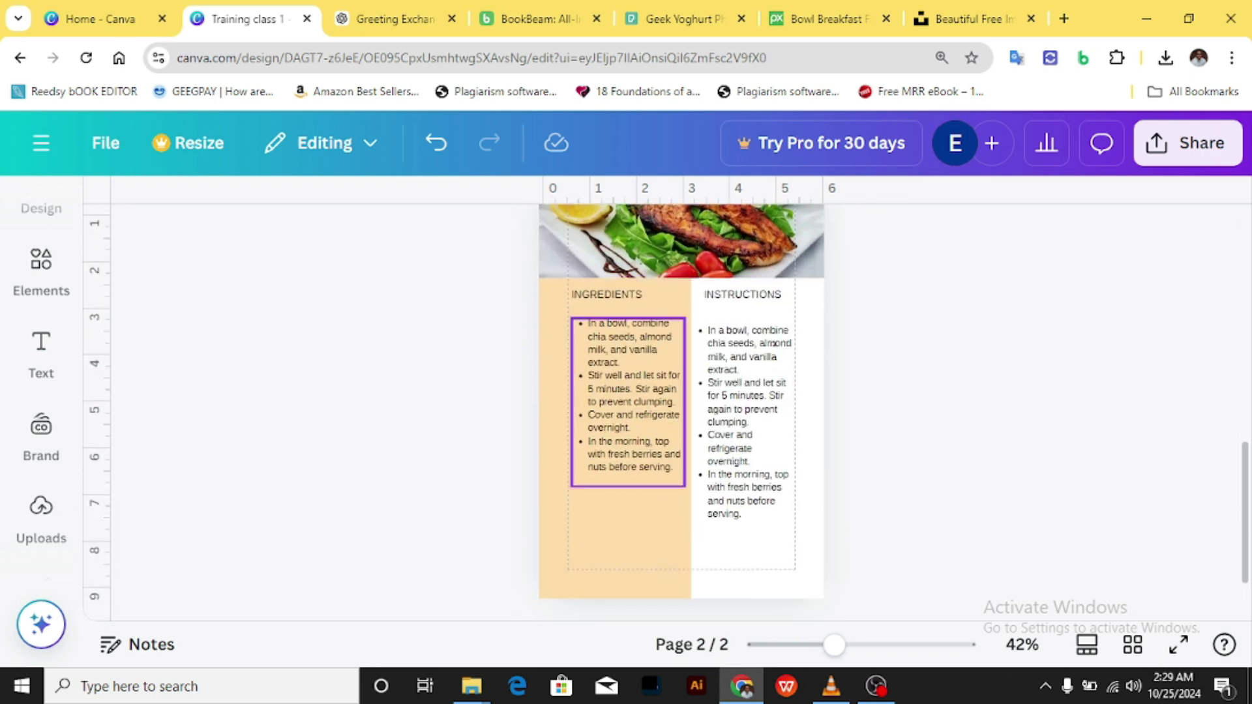
pyautogui.scroll(2, 742, 496)
pyautogui.scroll(5, 692, 496)
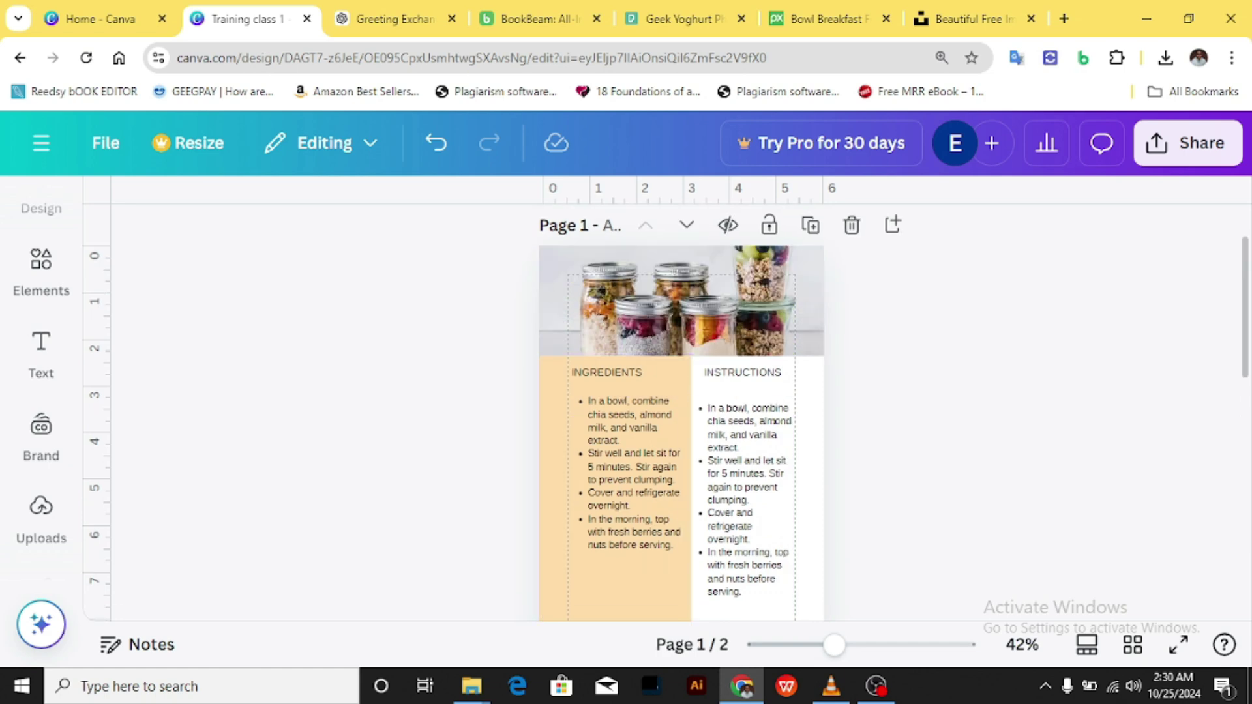
pyautogui.scroll(-3, 682, 417)
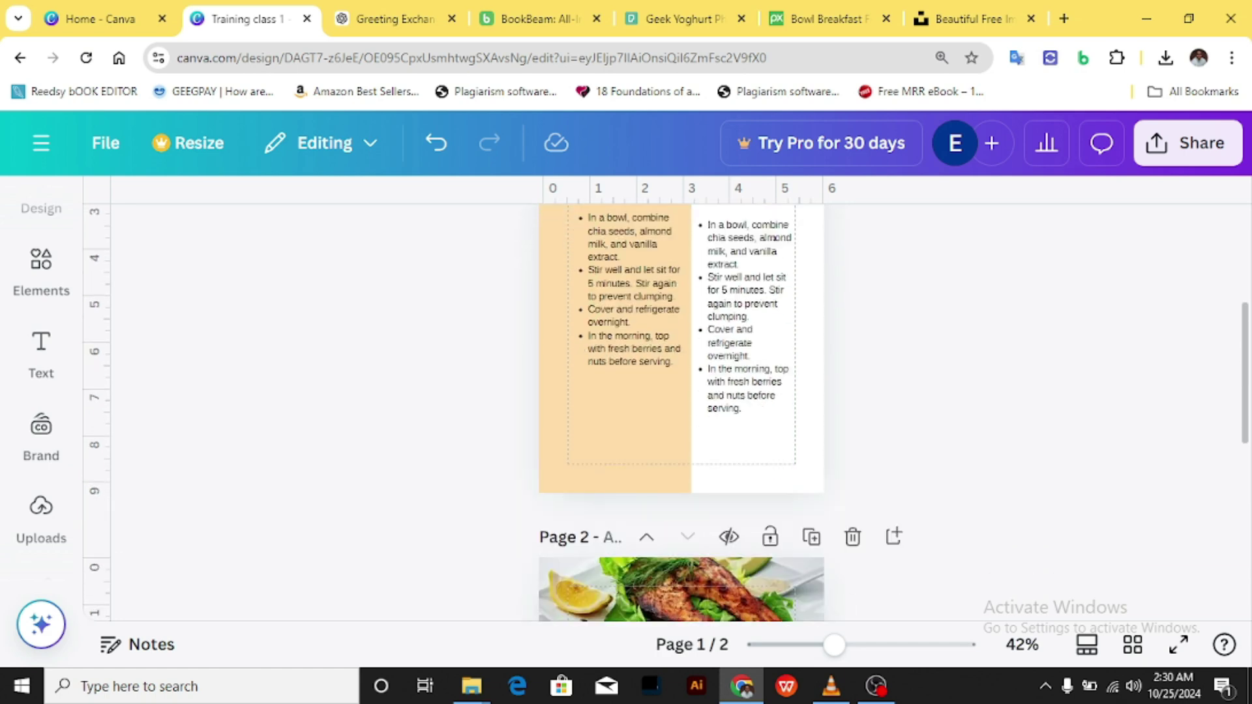
pyautogui.scroll(3, 682, 418)
pyautogui.scroll(-2, 682, 418)
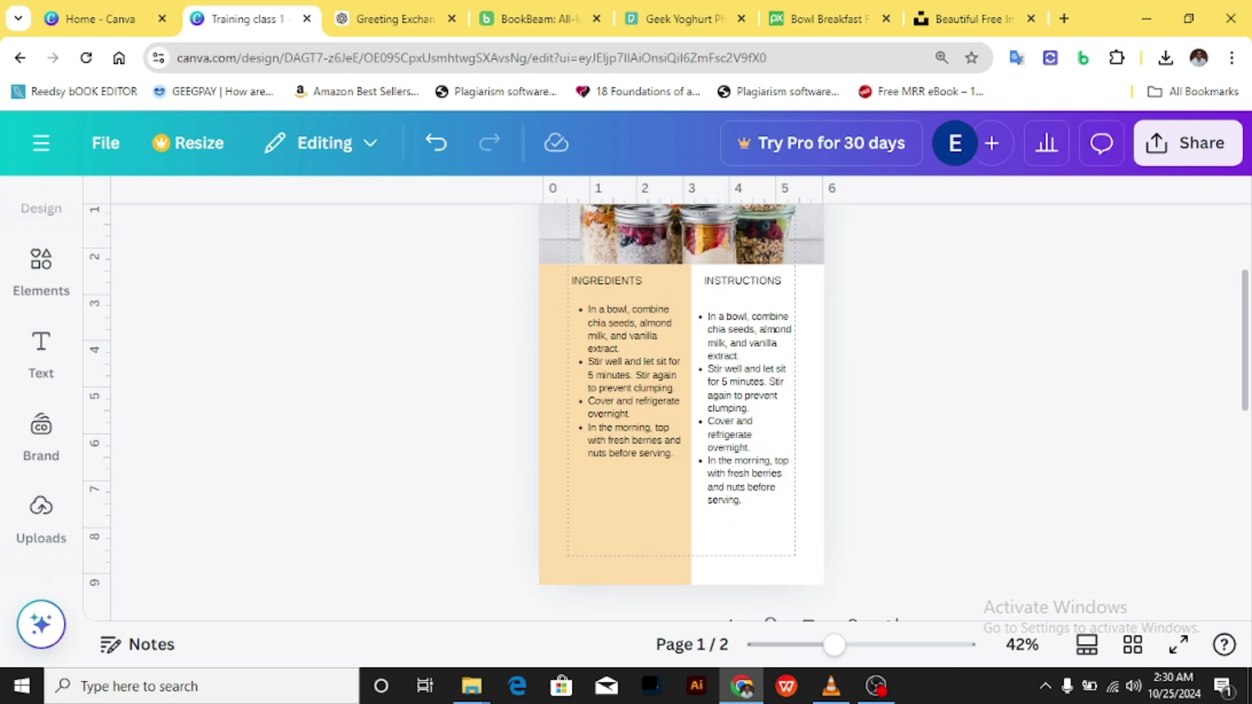
pyautogui.click(41, 349)
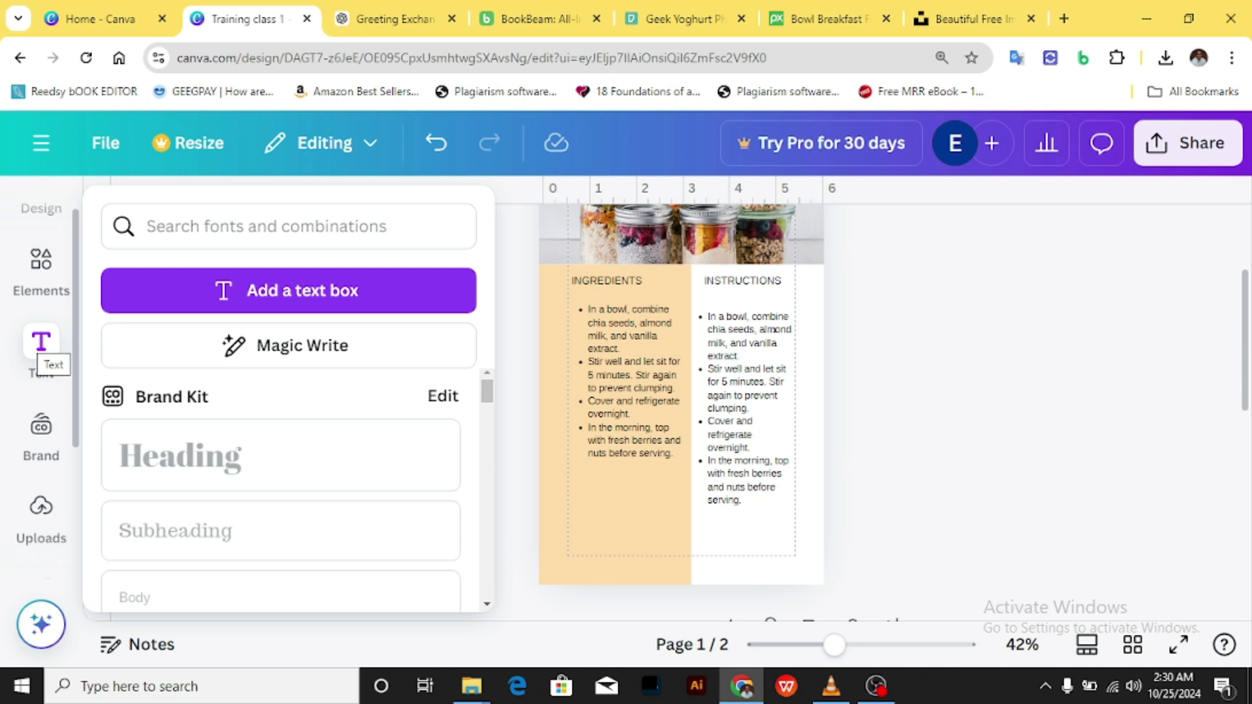
pyautogui.click(41, 349)
pyautogui.scroll(-5, 682, 411)
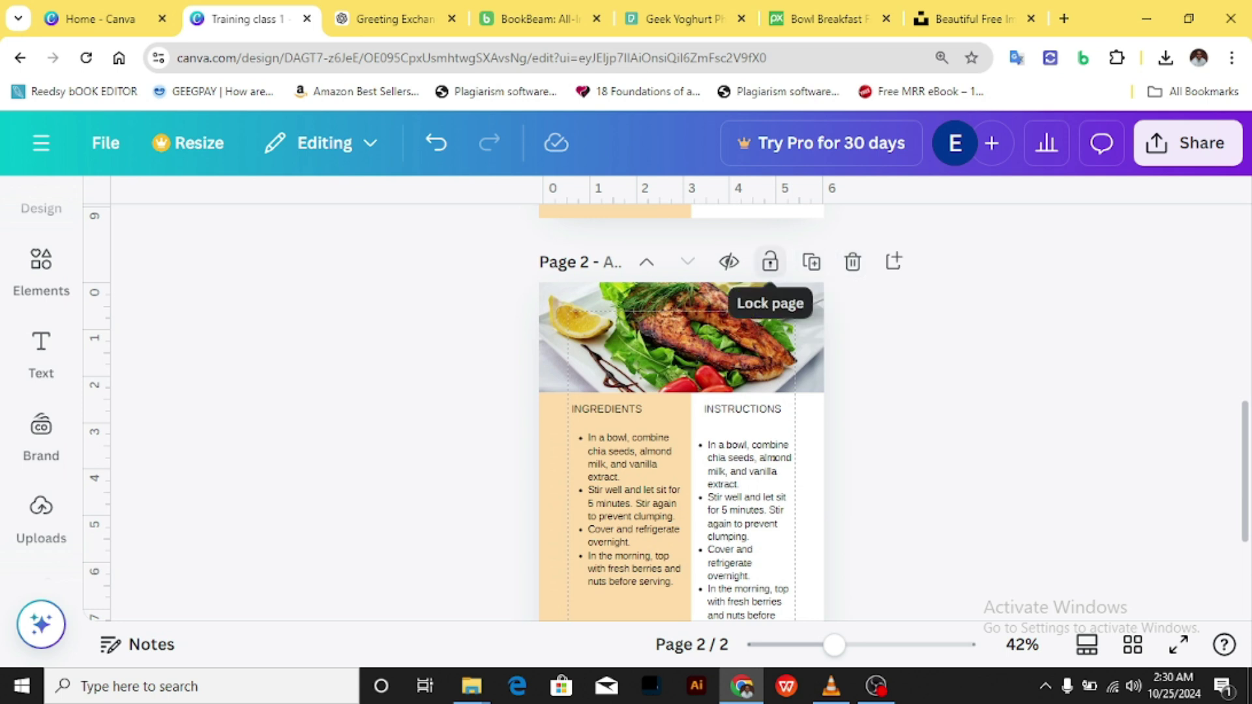
# Step: Lock and then unlock page 2, selecting its food photo and ingredients list
pyautogui.click(771, 261)
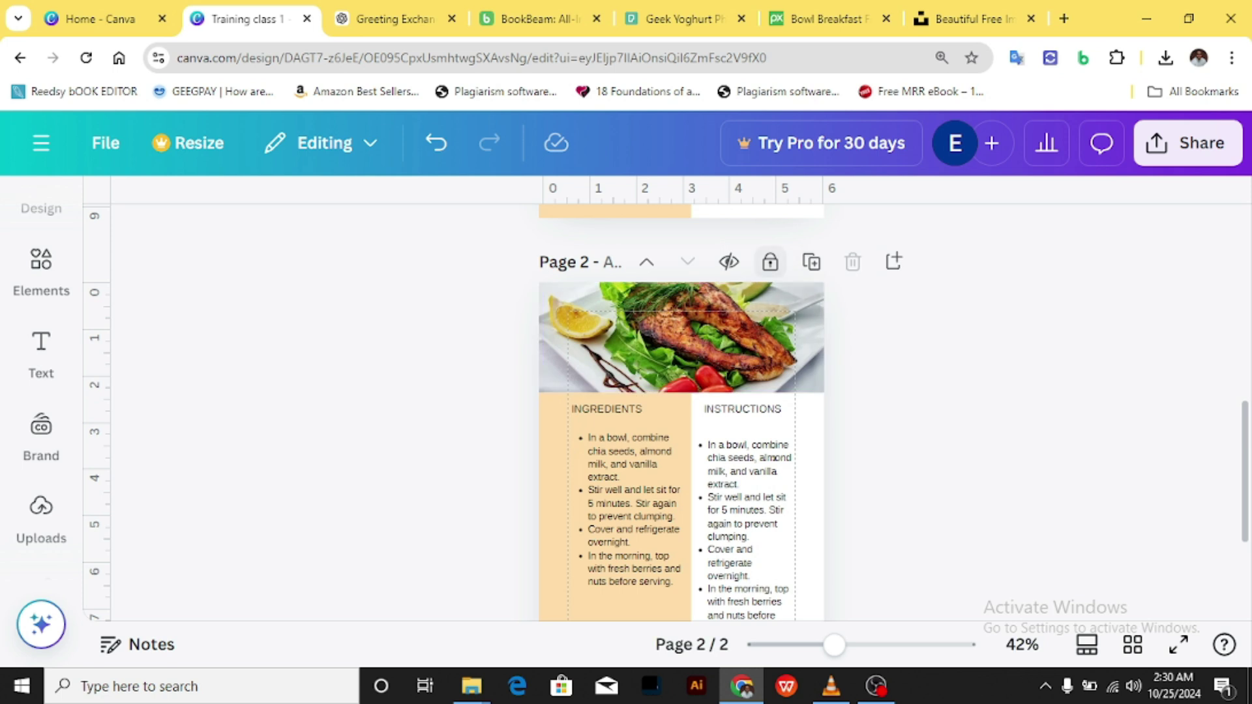
pyautogui.click(770, 261)
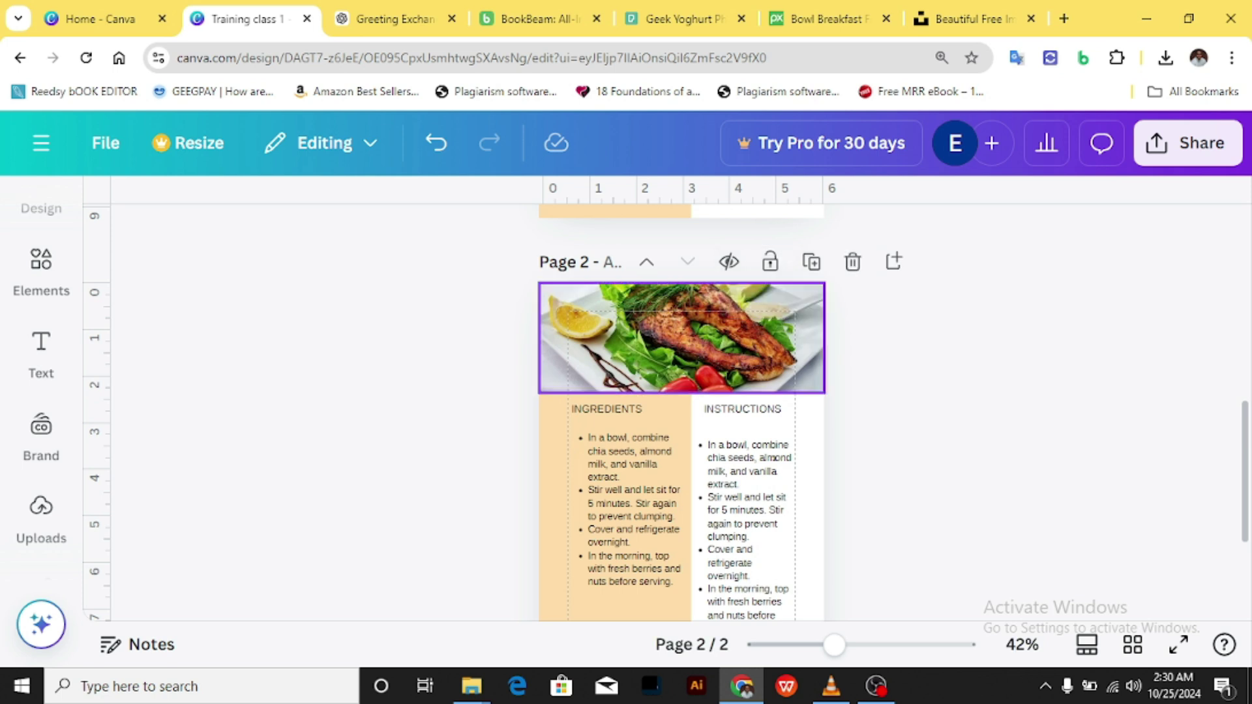
pyautogui.click(705, 338)
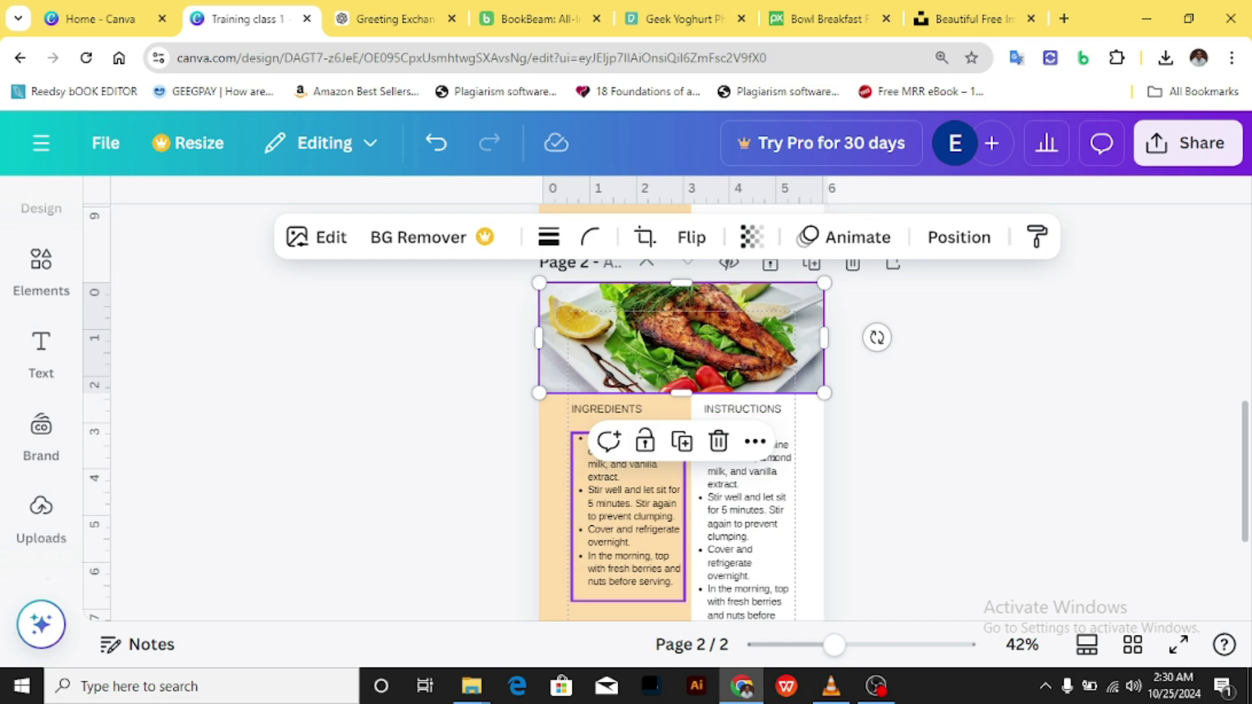
pyautogui.click(642, 517)
# Step: Show the heading, subheading and body text styles beside page 1
pyautogui.scroll(3, 736, 514)
pyautogui.scroll(-1, 735, 514)
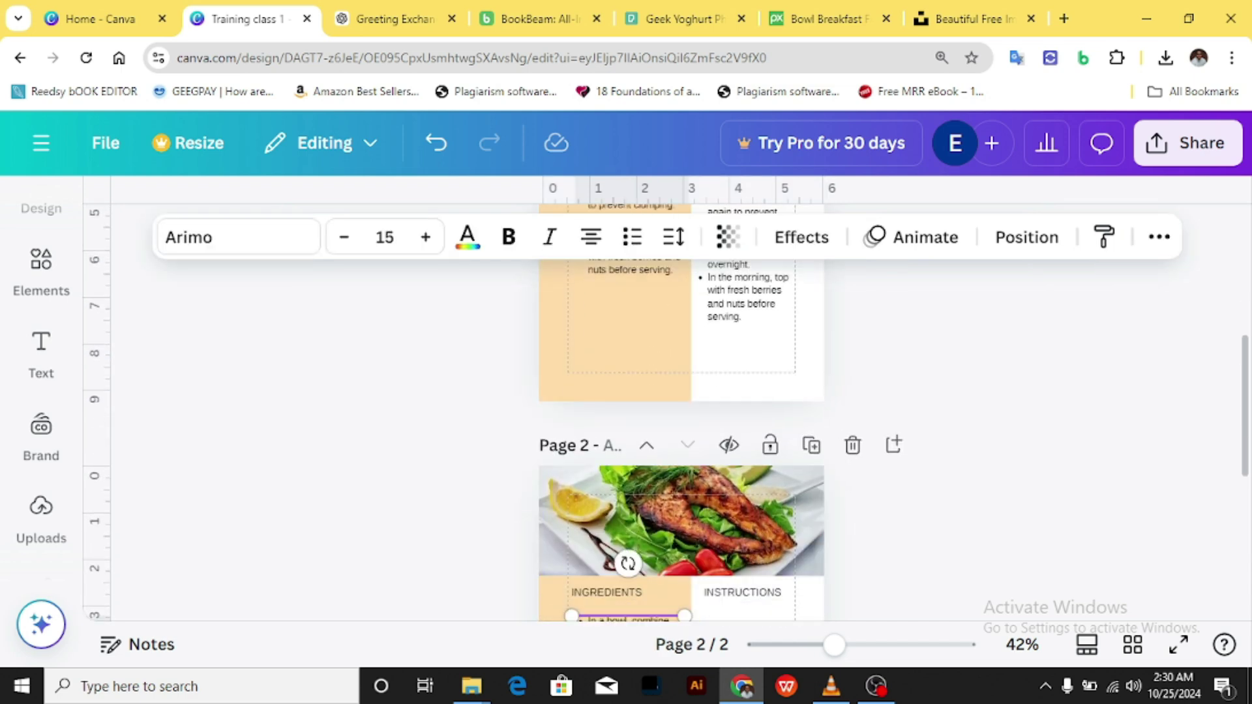
pyautogui.scroll(-4, 772, 450)
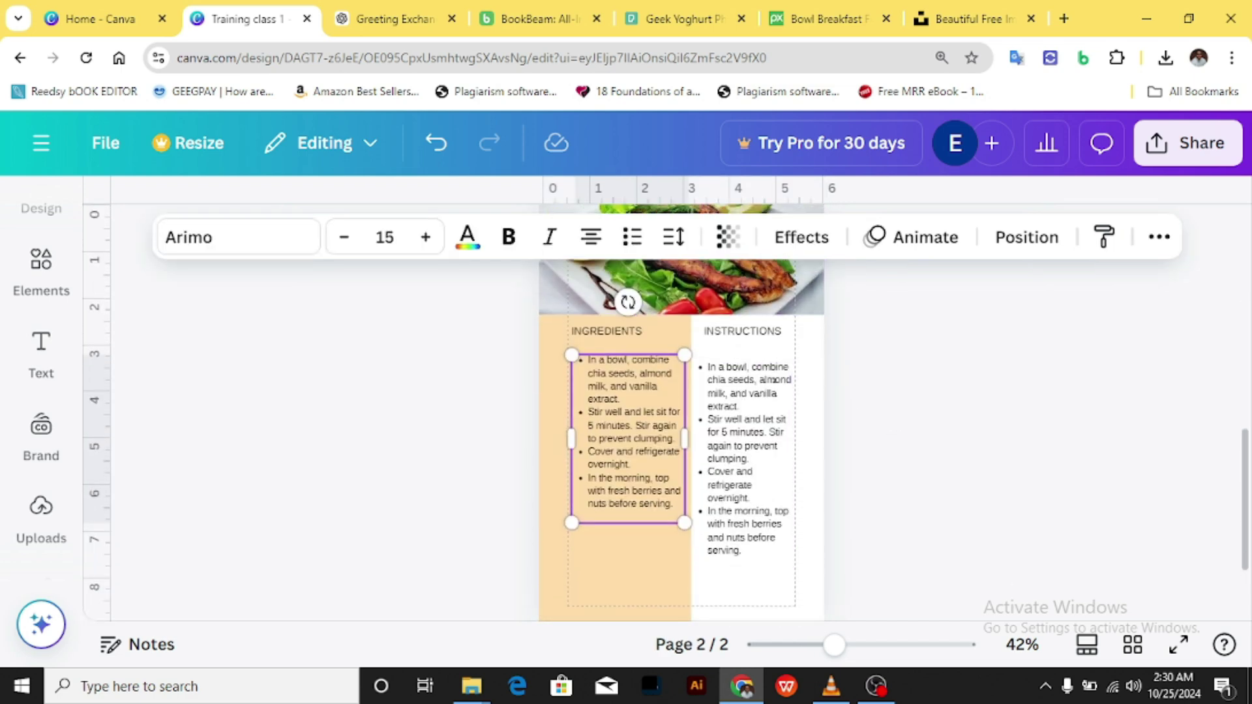
pyautogui.scroll(3, 777, 380)
pyautogui.scroll(-2, 770, 355)
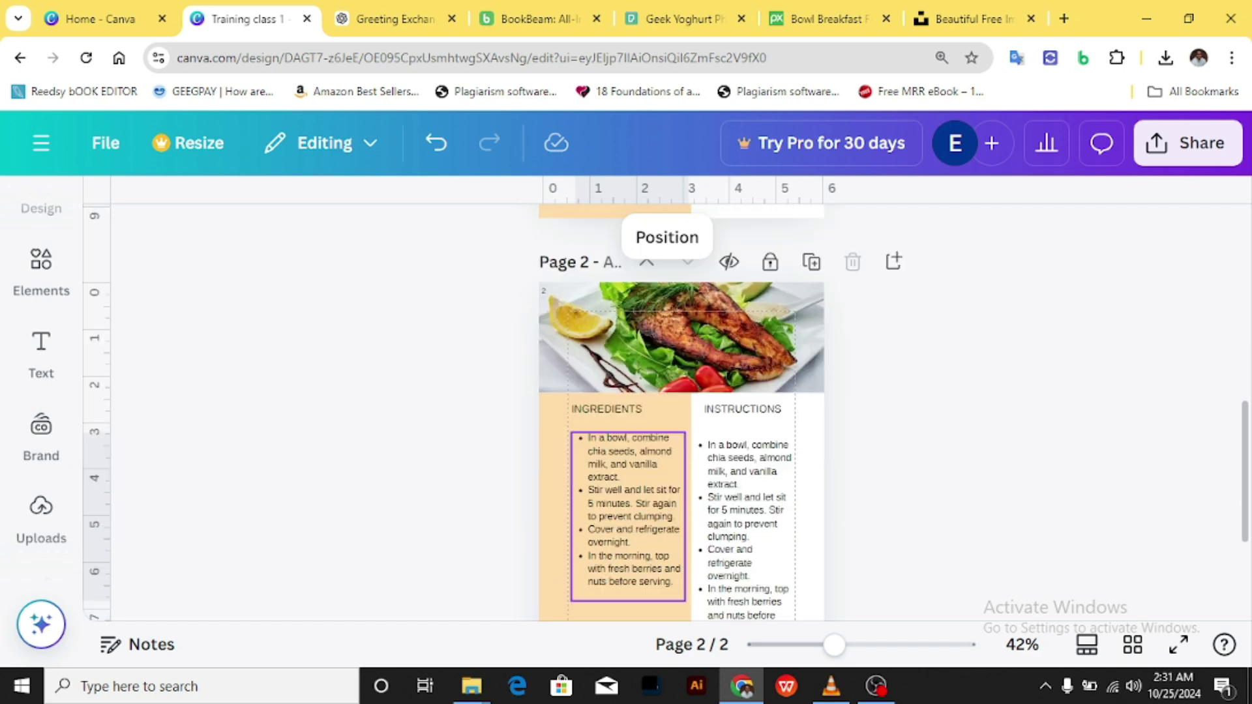
pyautogui.scroll(6, 682, 417)
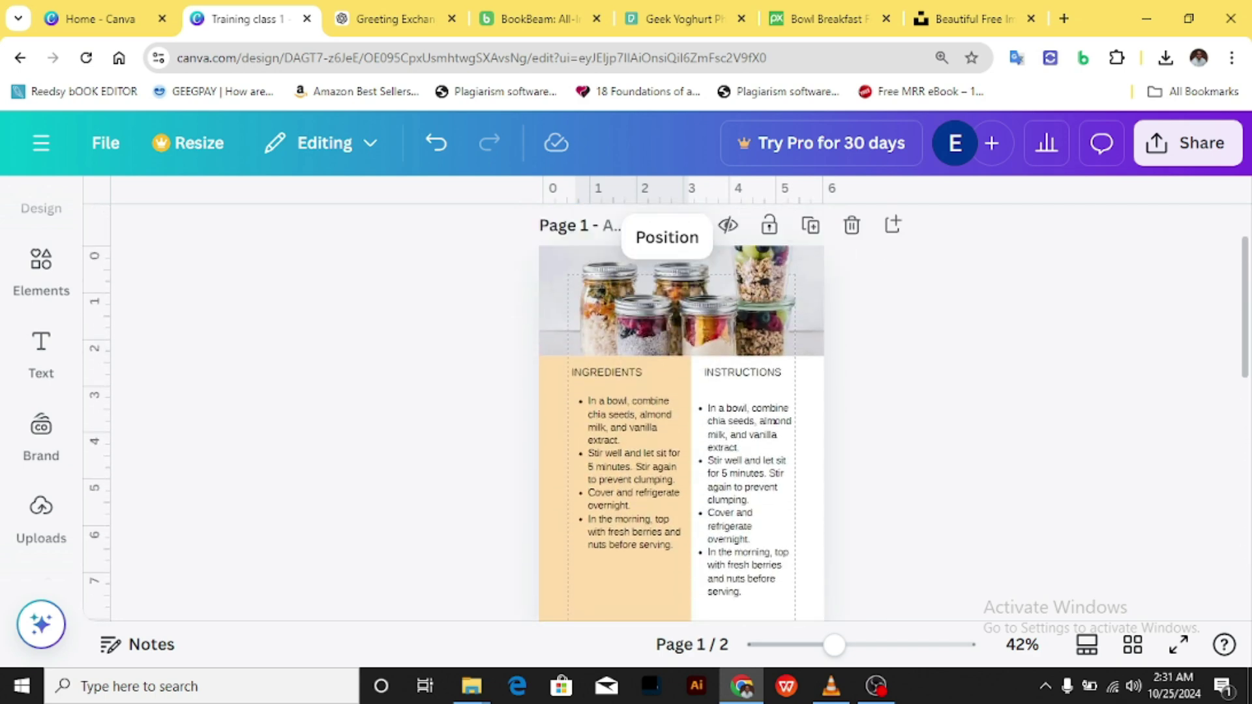
pyautogui.click(41, 352)
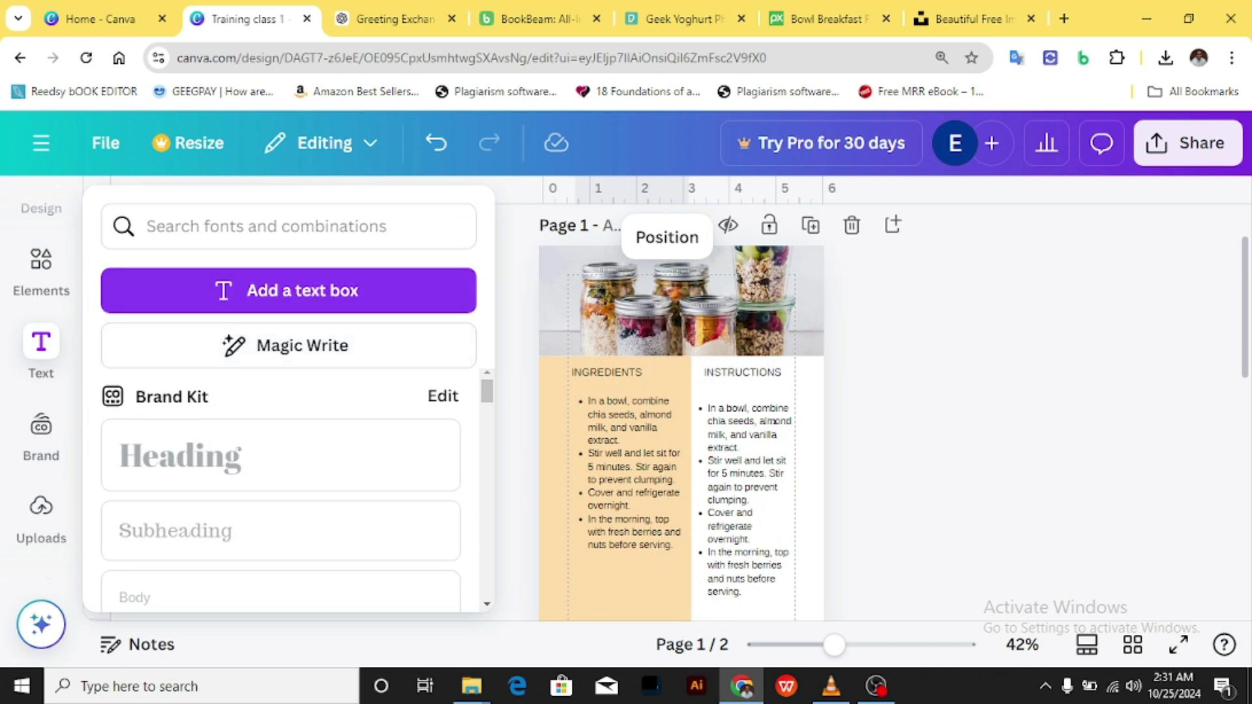
# Step: Scroll the Text panel down to the Dynamic text section to reveal Page numbers
pyautogui.scroll(-3, 287, 490)
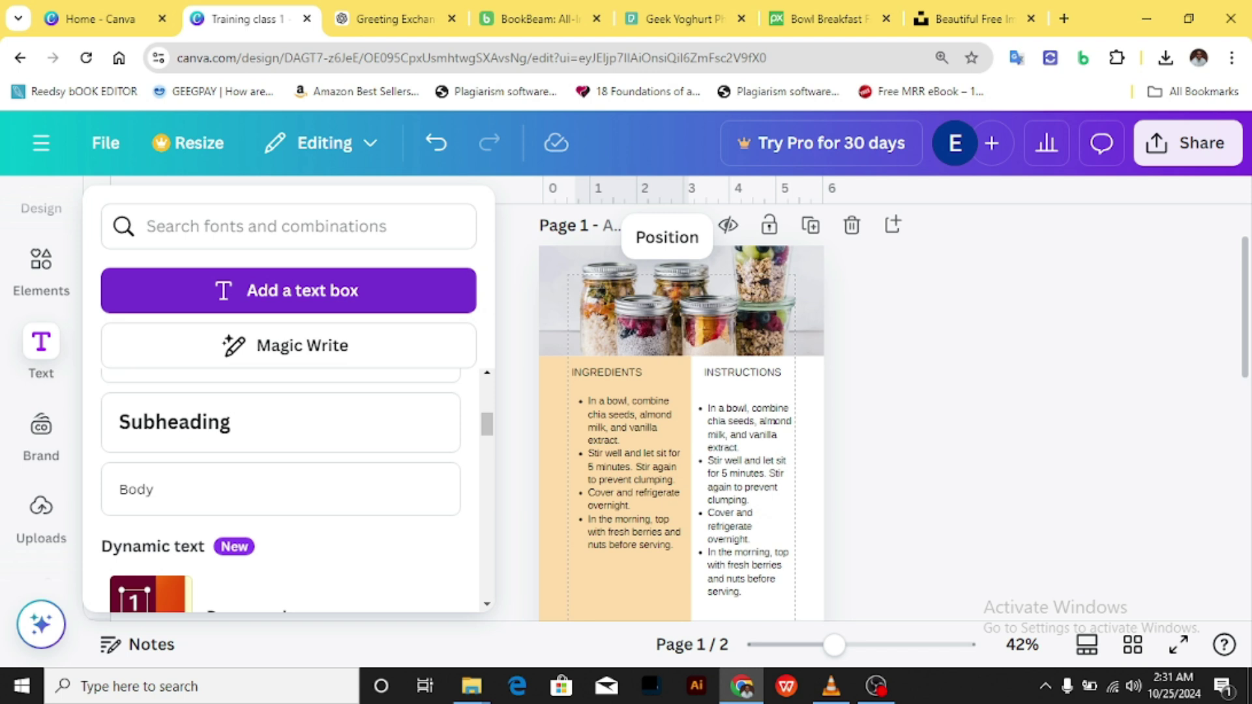
pyautogui.scroll(-2, 287, 489)
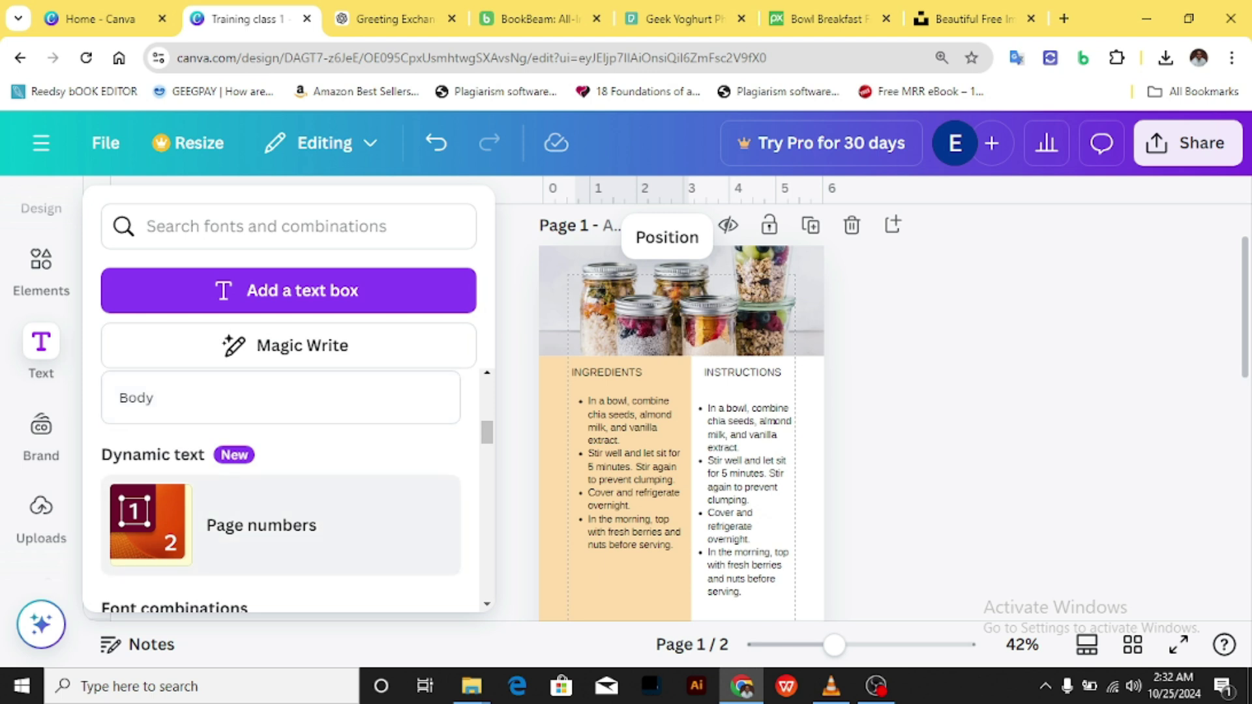
pyautogui.scroll(-2, 287, 489)
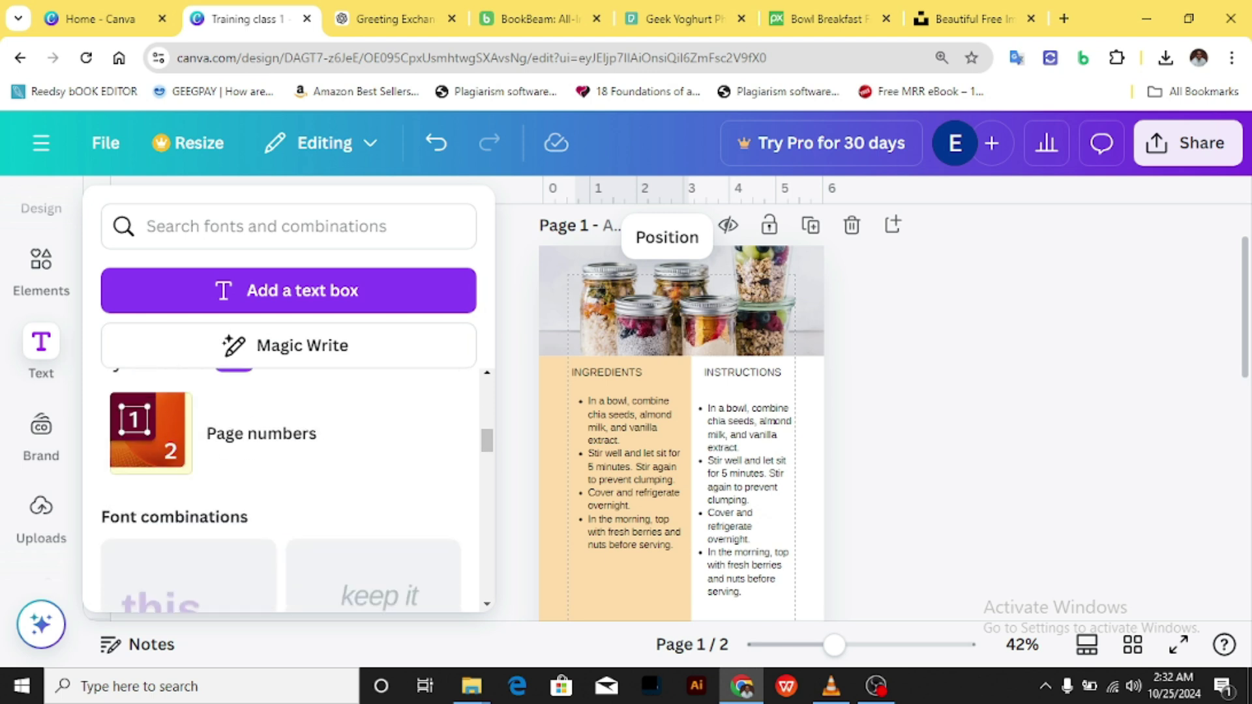
pyautogui.scroll(2, 287, 525)
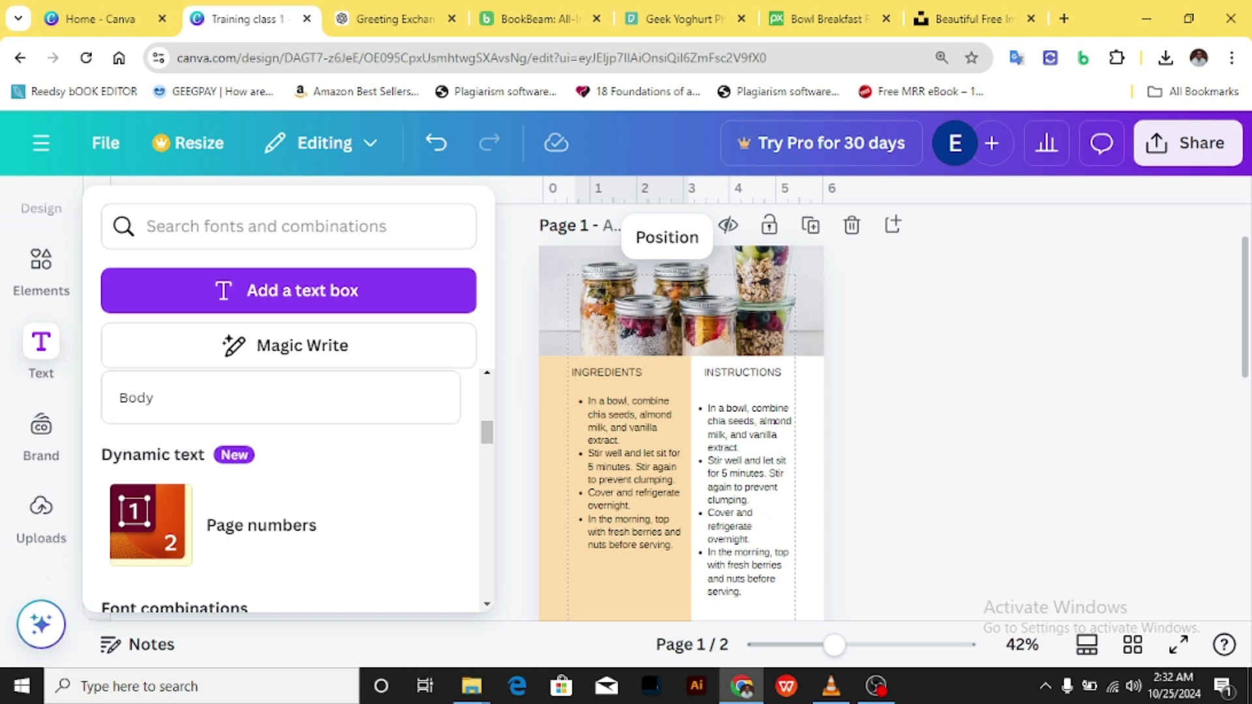
pyautogui.scroll(-2, 287, 489)
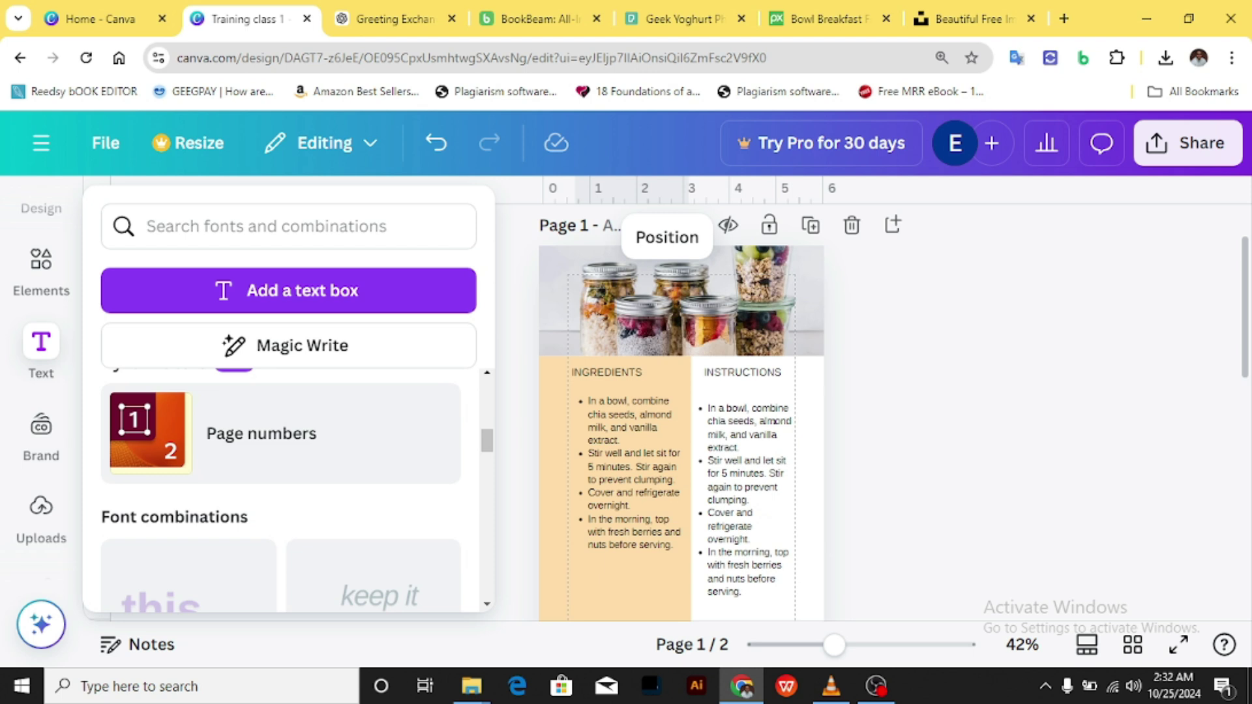
pyautogui.press('Escape')
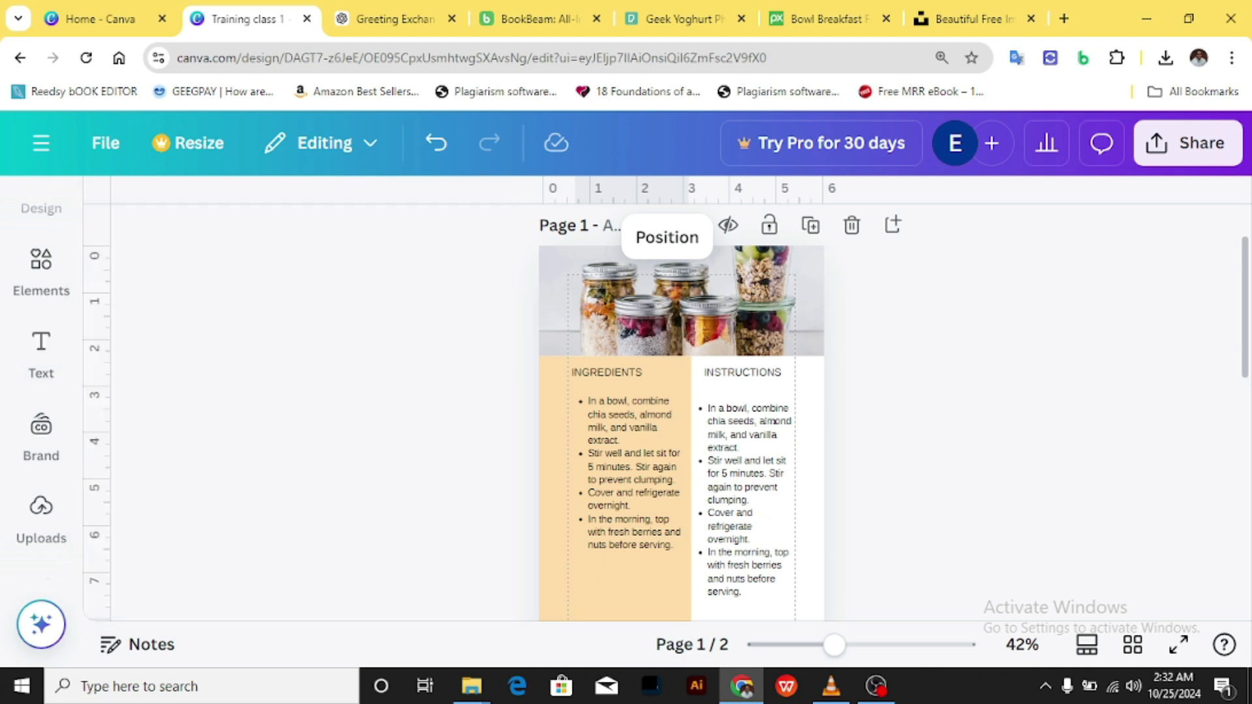
pyautogui.scroll(-2, 744, 417)
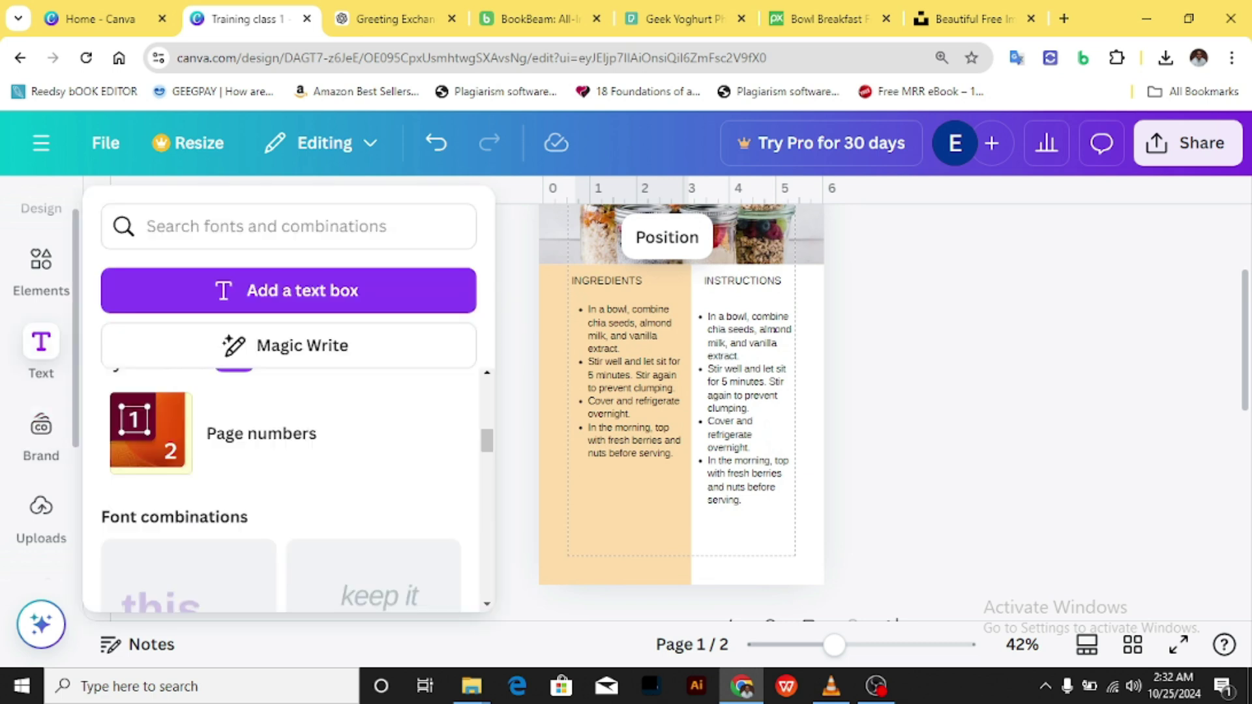
pyautogui.click(41, 352)
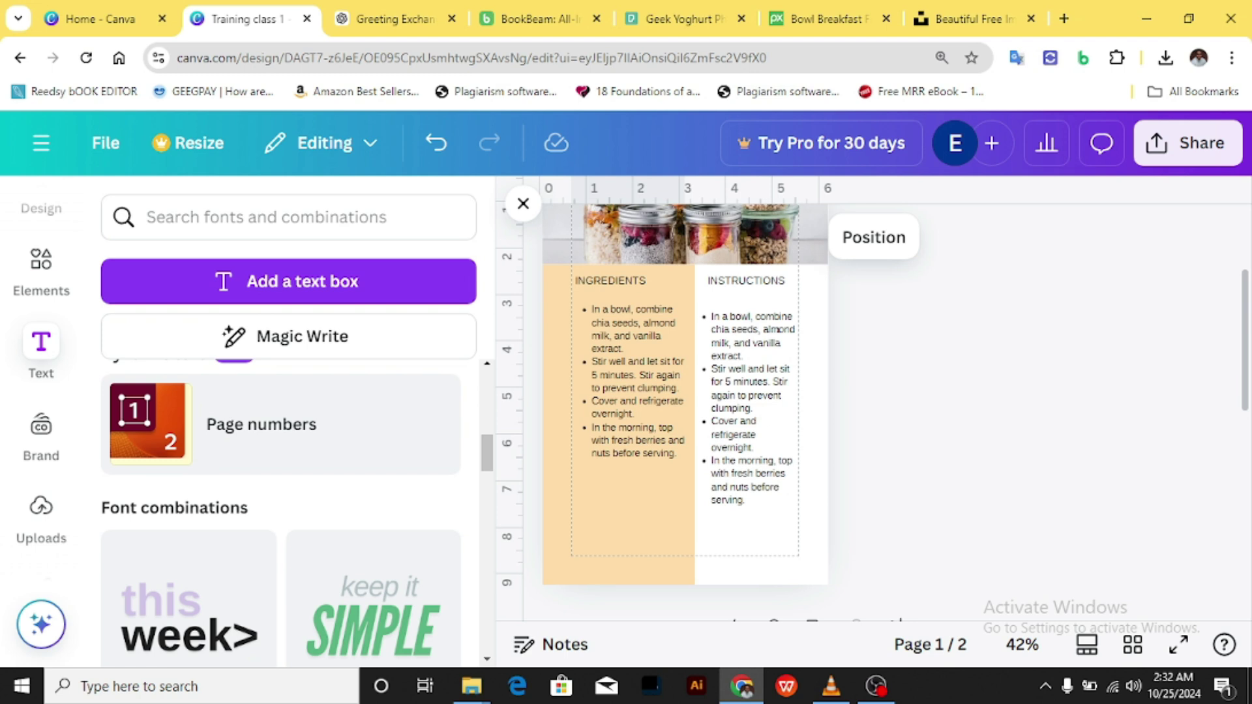
pyautogui.scroll(3, 281, 509)
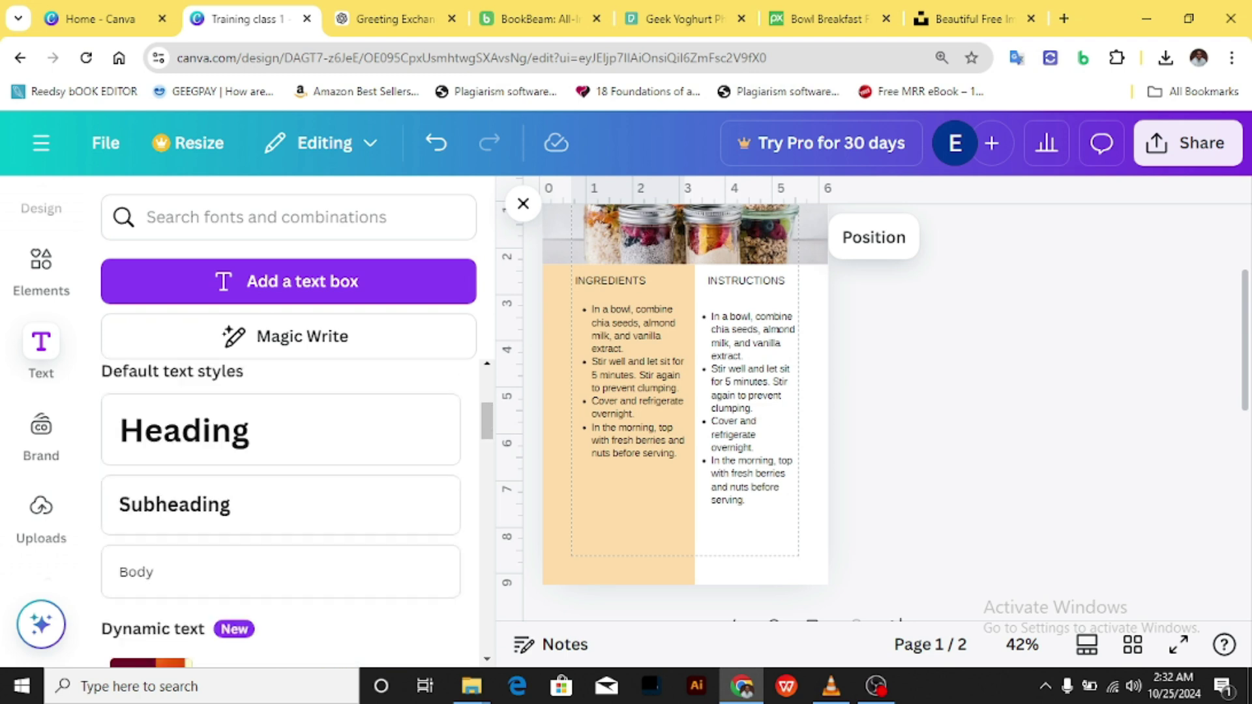
pyautogui.scroll(-2, 280, 508)
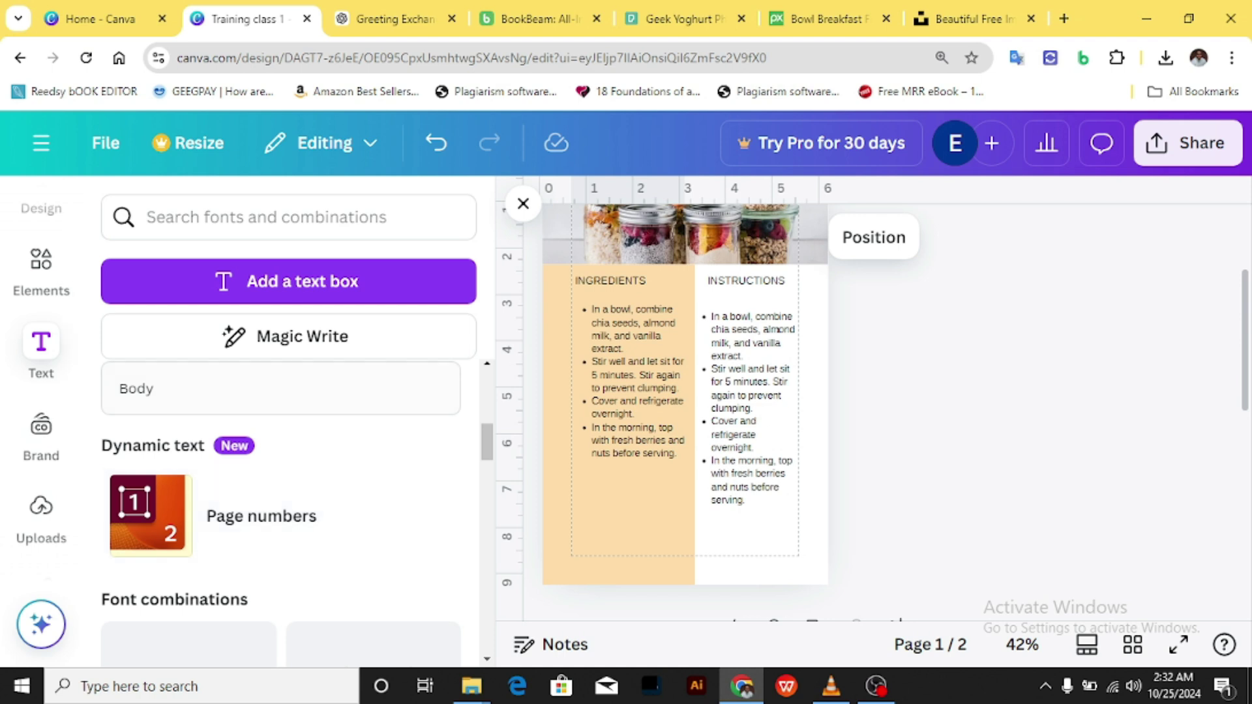
# Step: Add dynamic page numbers to the recipe design and close the settings
pyautogui.click(261, 516)
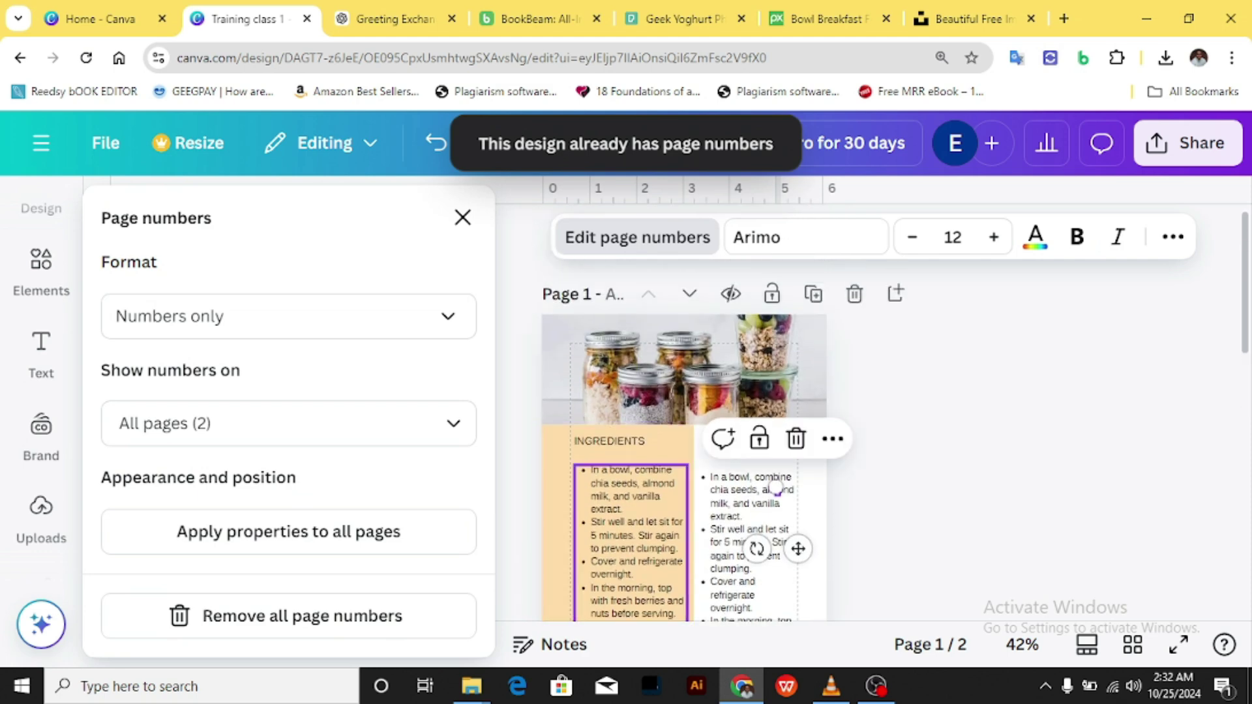
pyautogui.scroll(-2, 632, 541)
pyautogui.scroll(3, 684, 404)
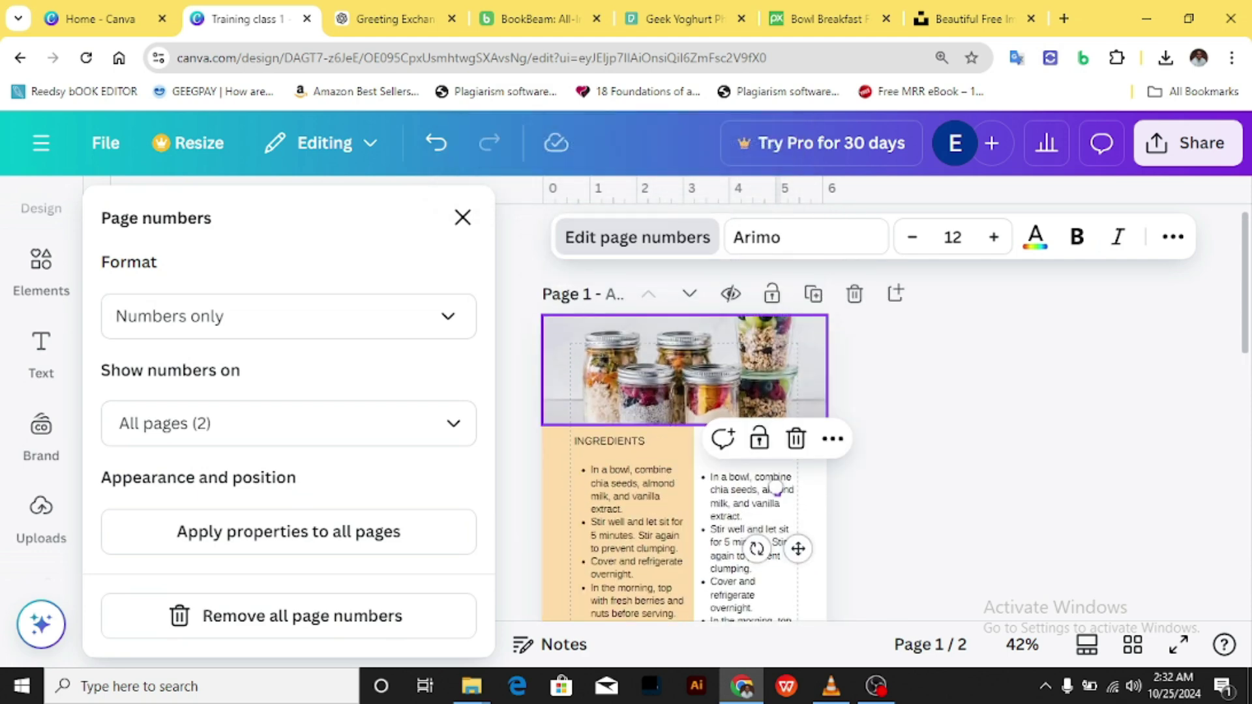
pyautogui.scroll(-6, 775, 486)
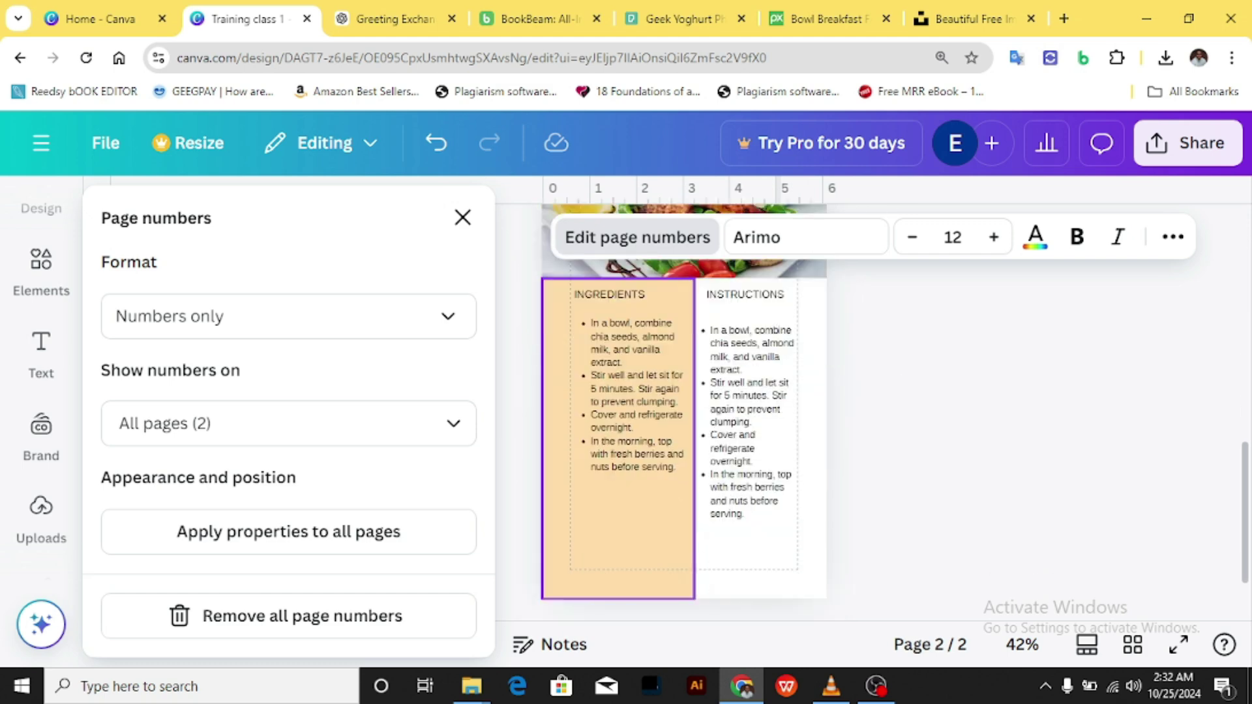
pyautogui.scroll(3, 775, 486)
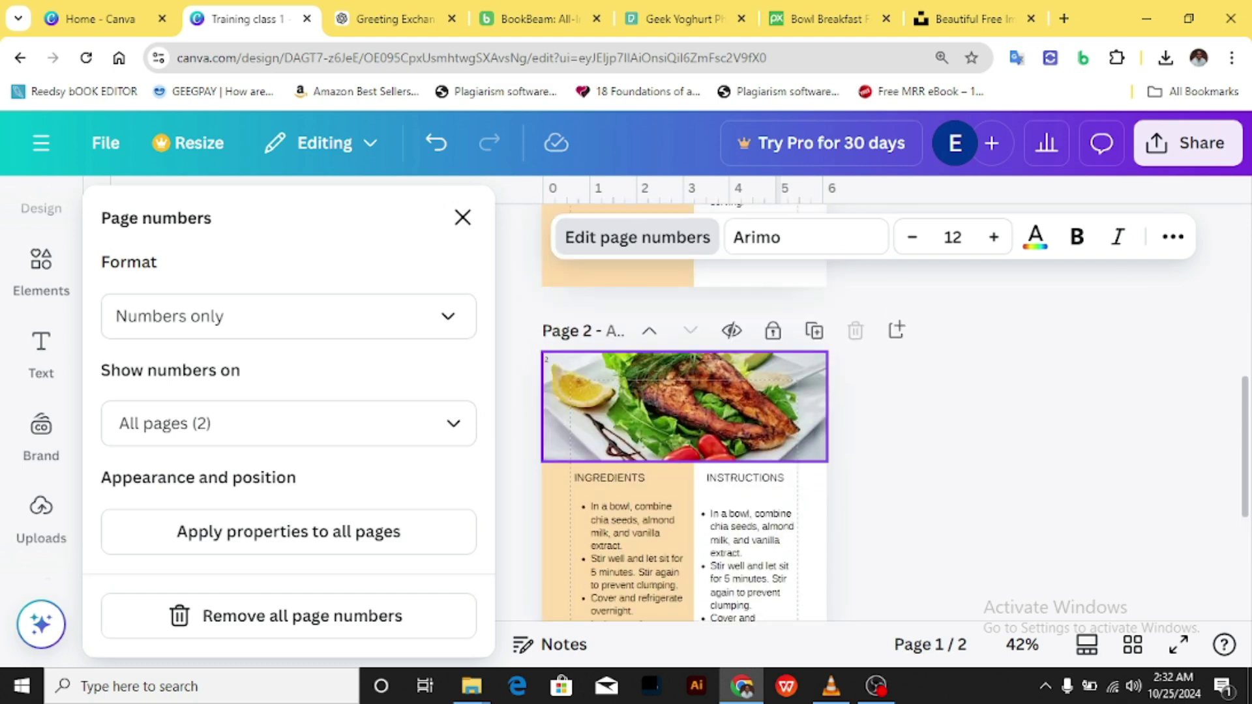
pyautogui.scroll(7, 775, 486)
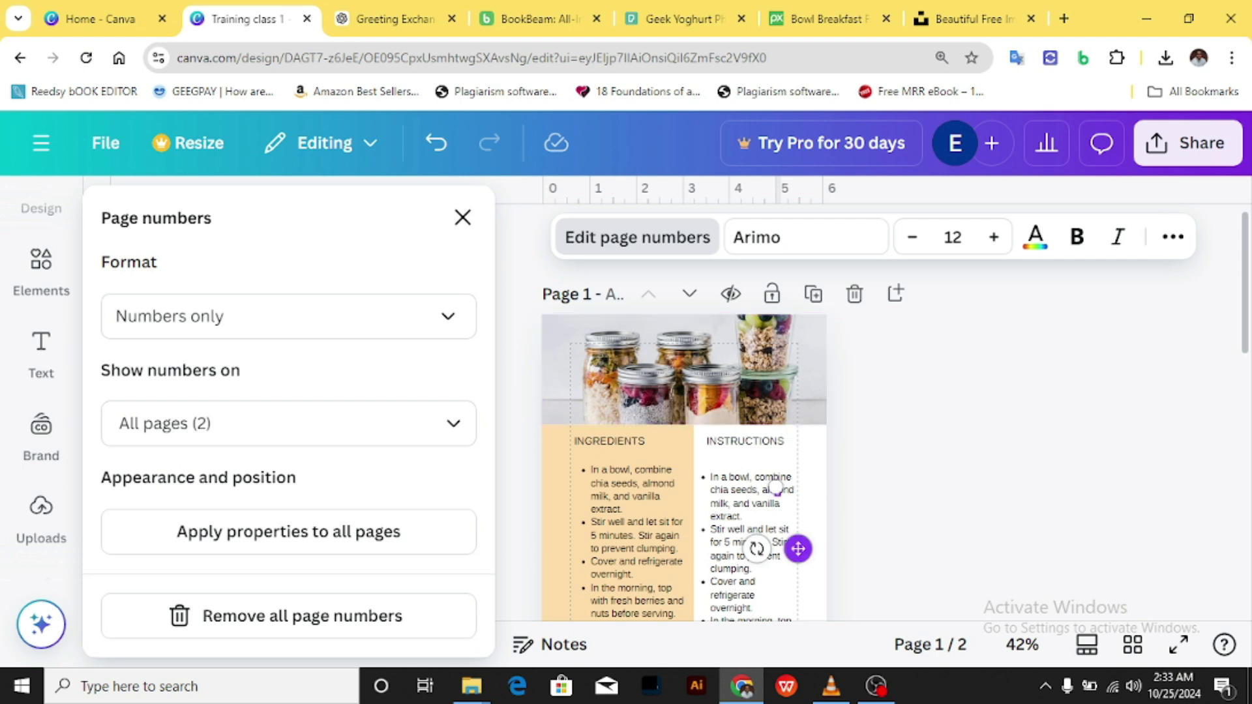
pyautogui.click(776, 488)
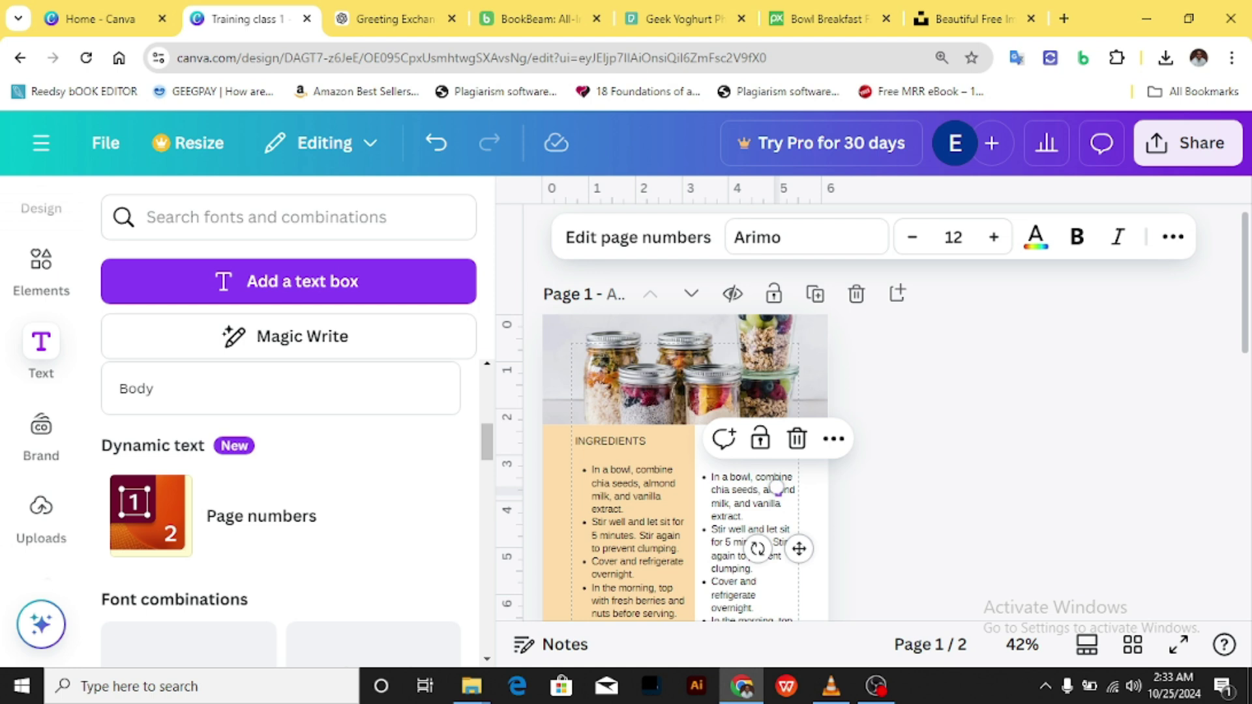
# Step: Remove all page numbers, then re-add them to both recipe pages
pyautogui.scroll(-2, 280, 481)
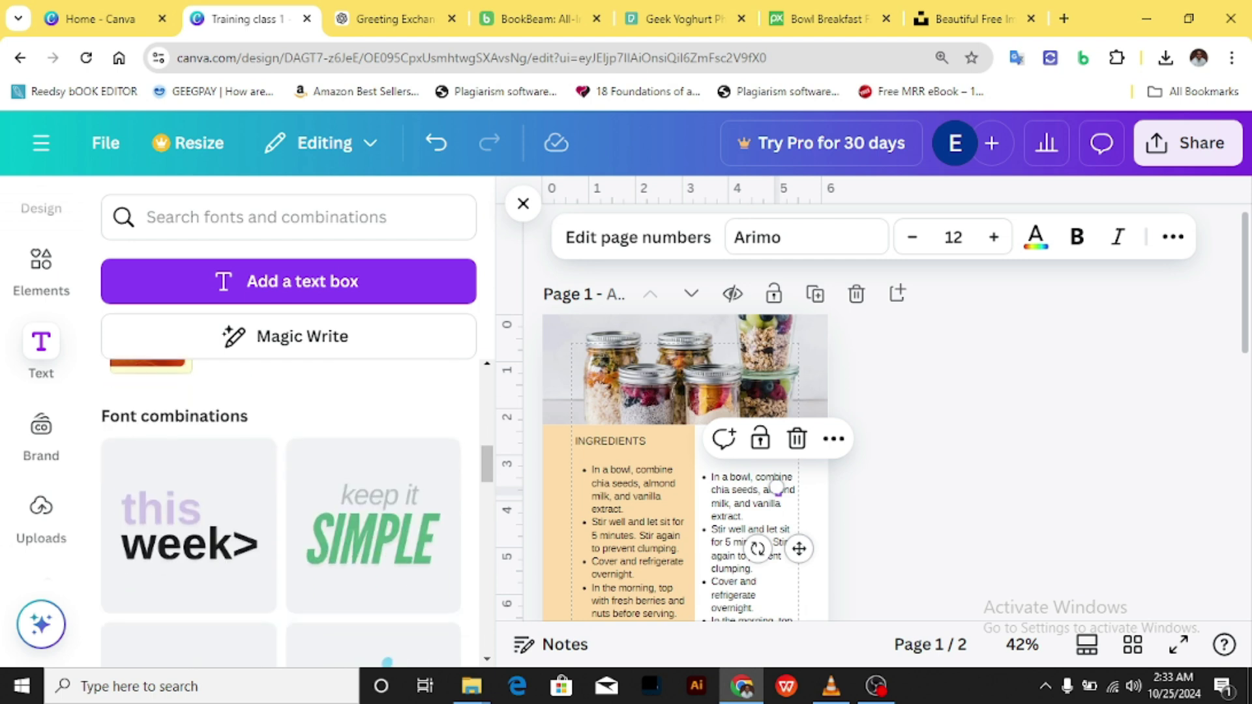
pyautogui.scroll(3, 281, 481)
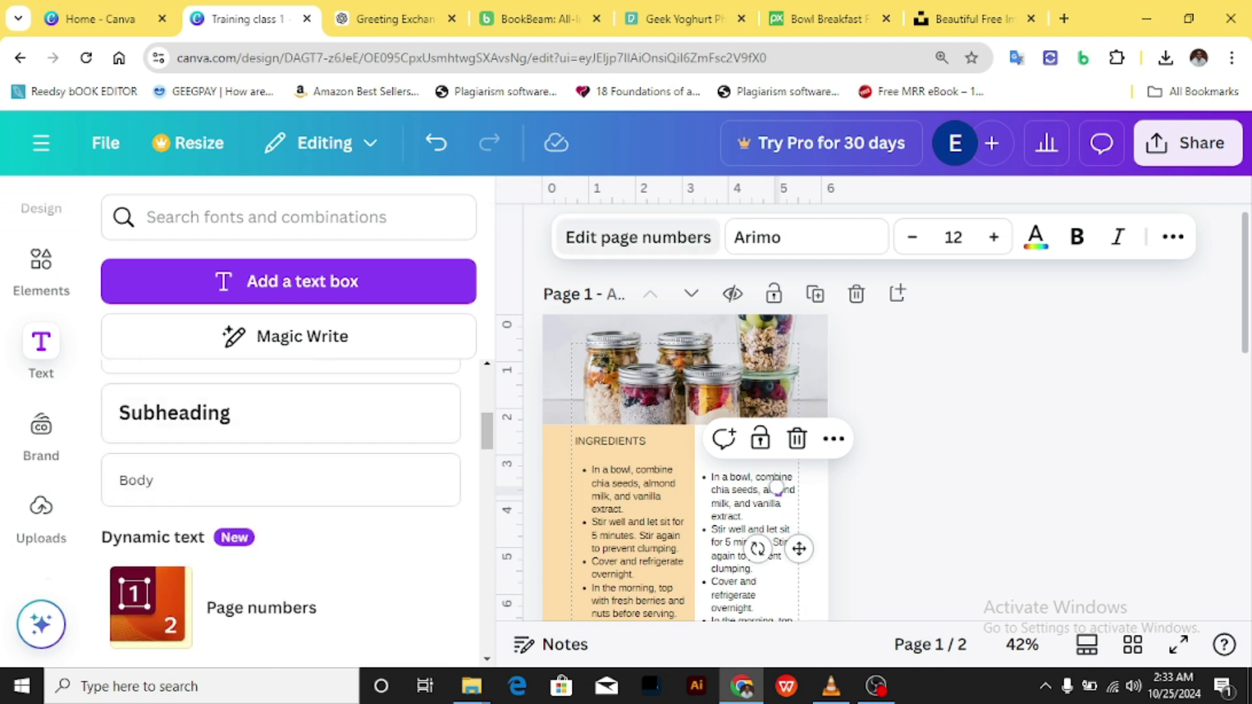
pyautogui.click(638, 237)
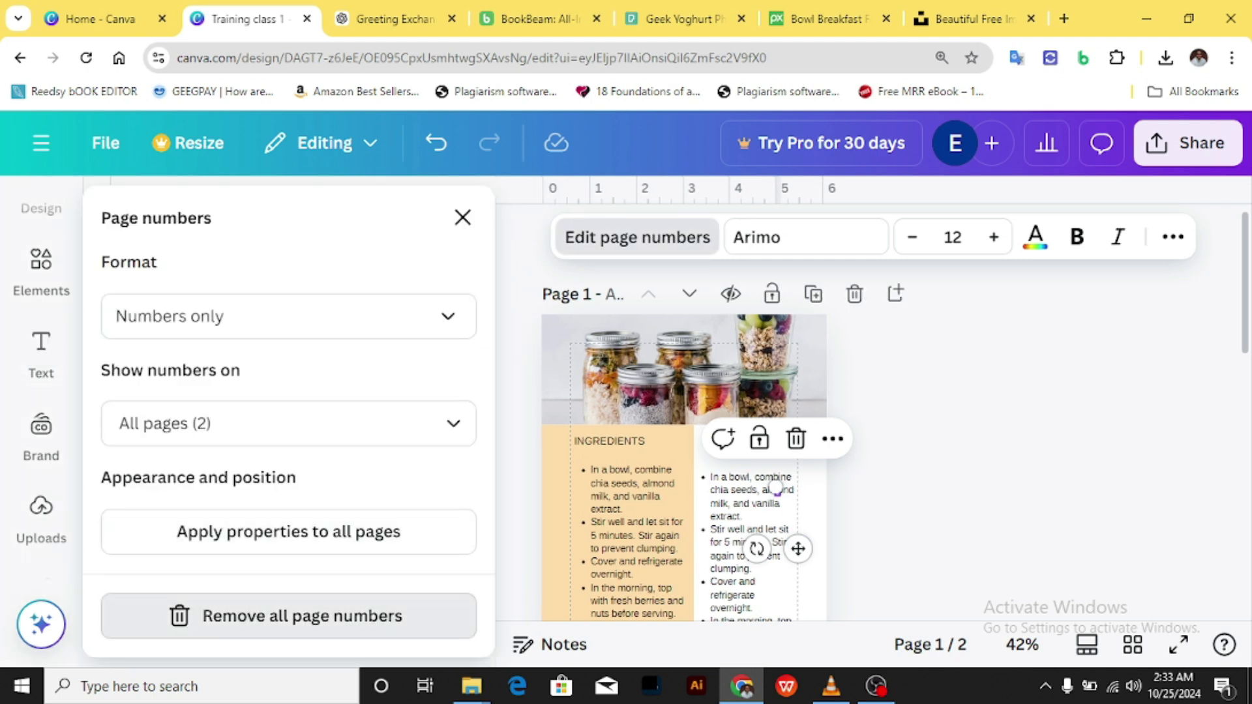
pyautogui.click(289, 616)
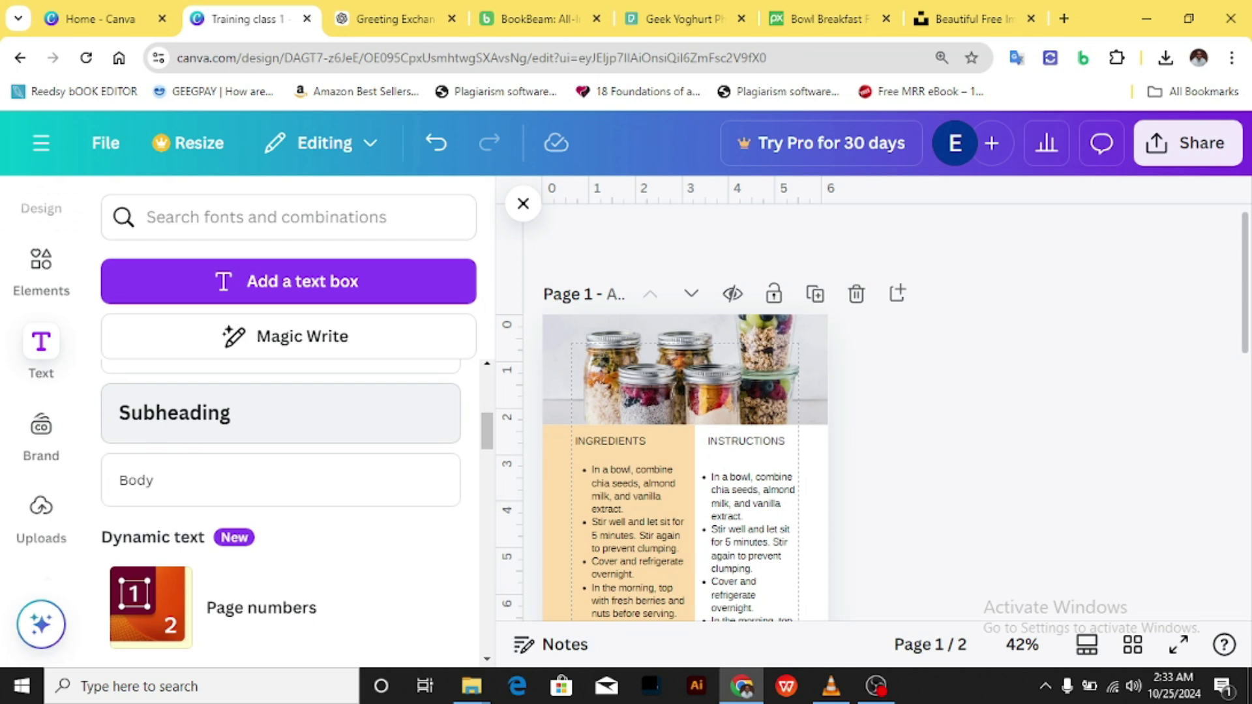
pyautogui.scroll(-3, 281, 509)
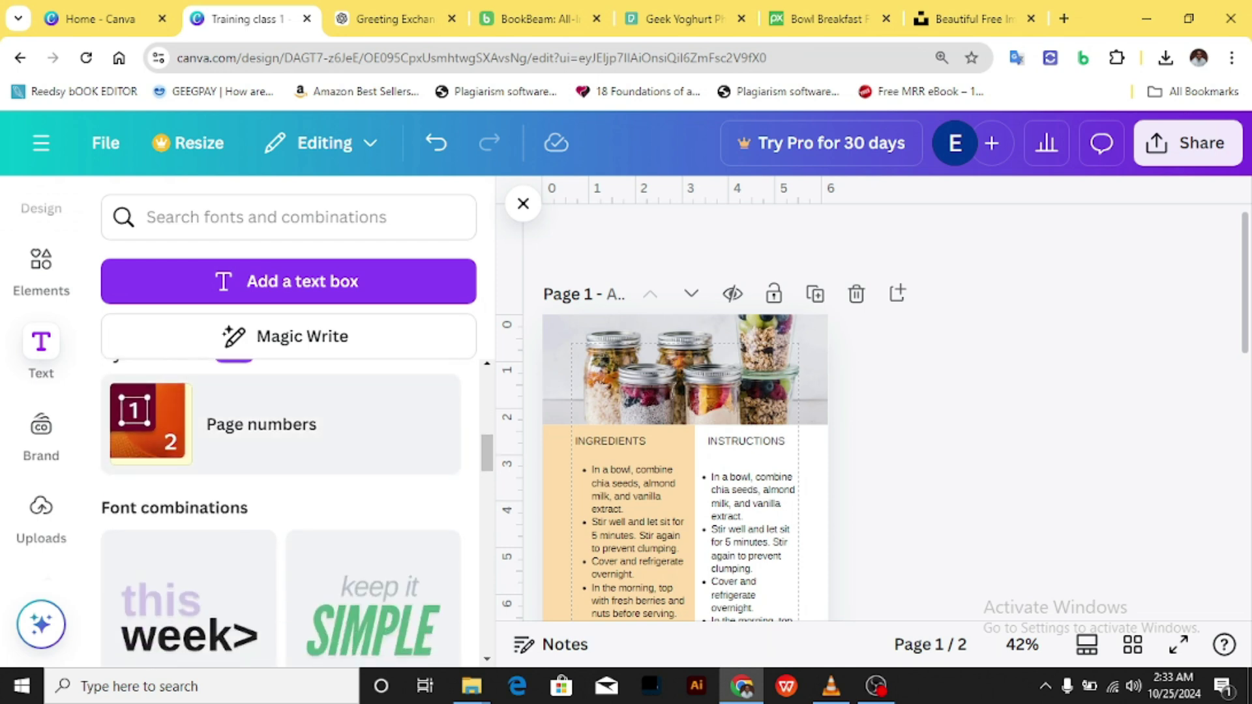
pyautogui.click(261, 424)
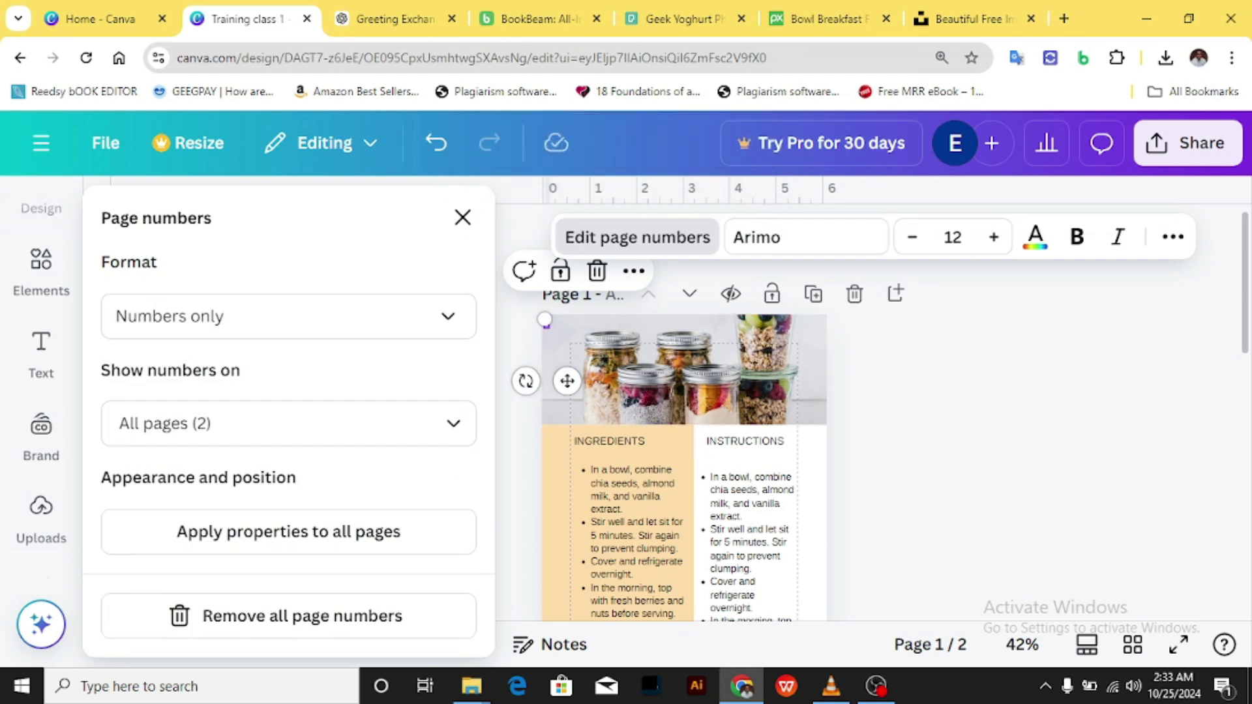
pyautogui.click(463, 217)
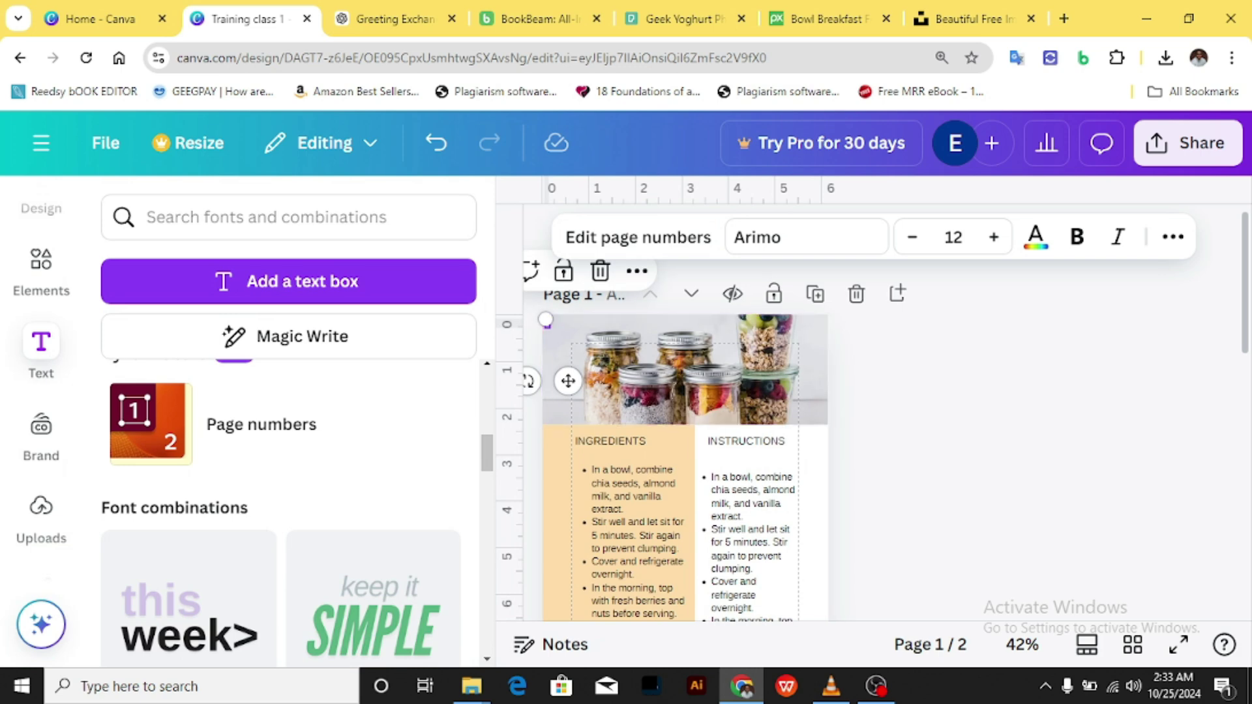
pyautogui.click(965, 404)
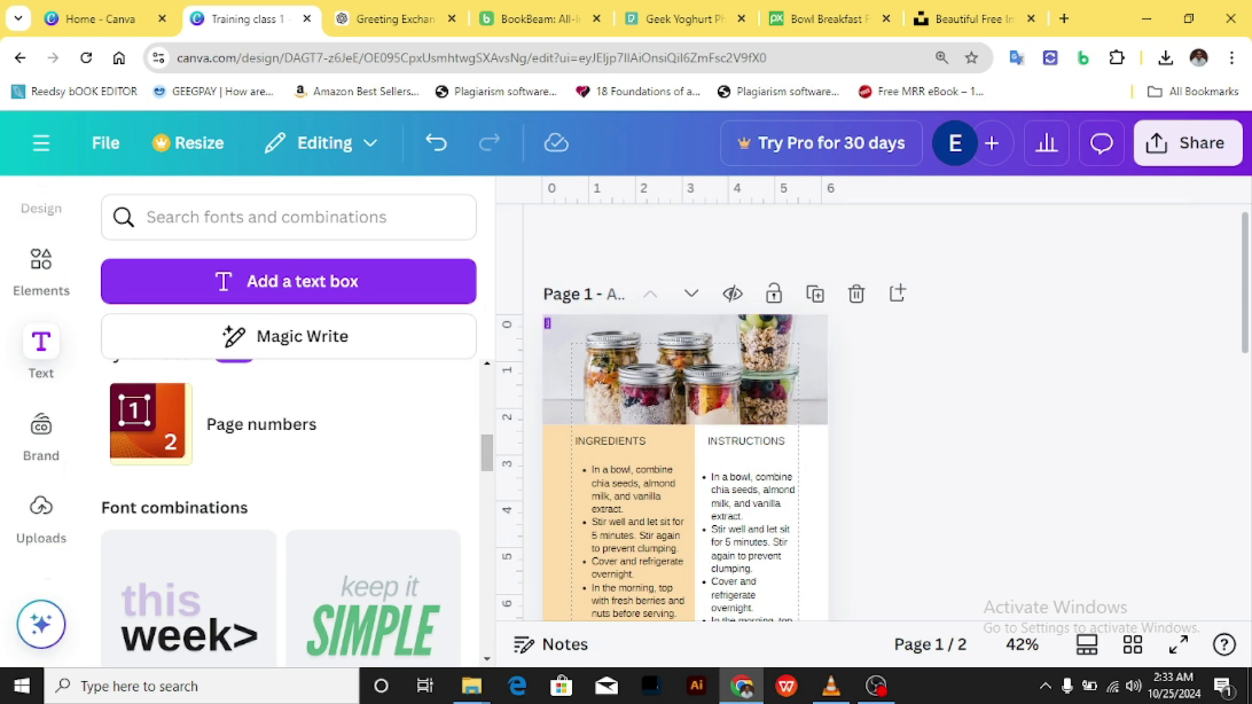
# Step: Keep page 1's number in the Numbers only format, shown on All pages
pyautogui.scroll(-5, 685, 401)
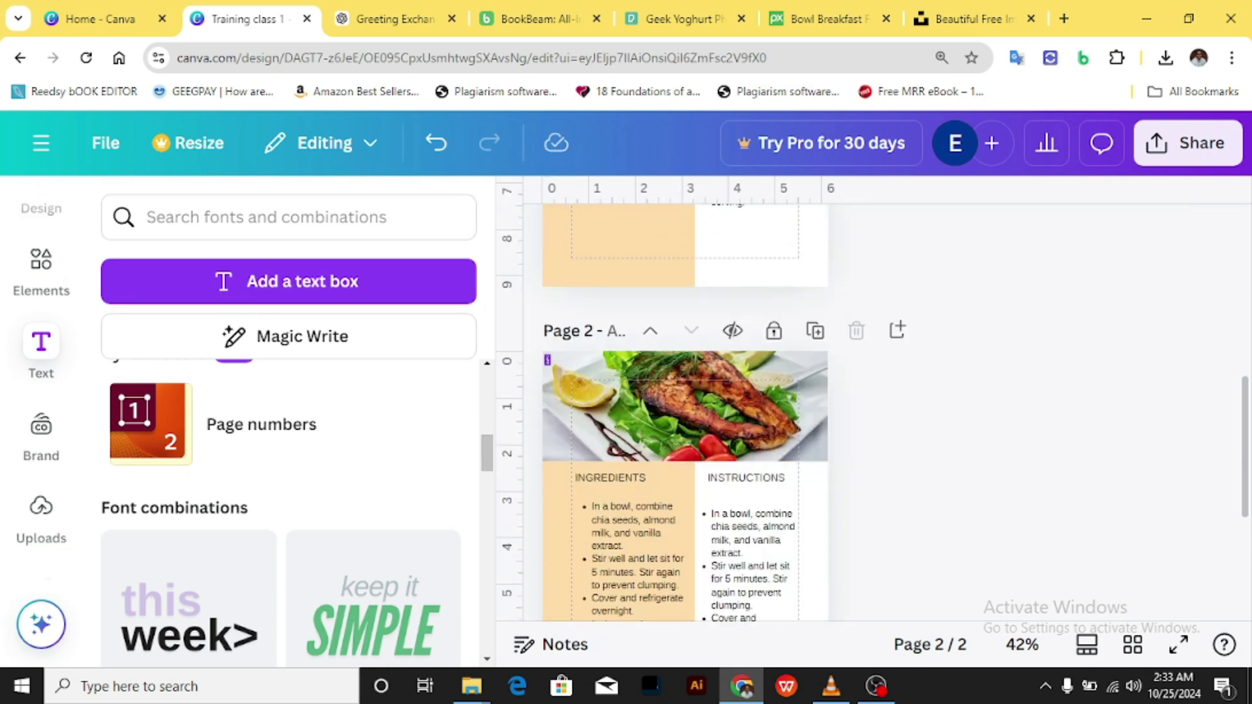
pyautogui.scroll(5, 685, 401)
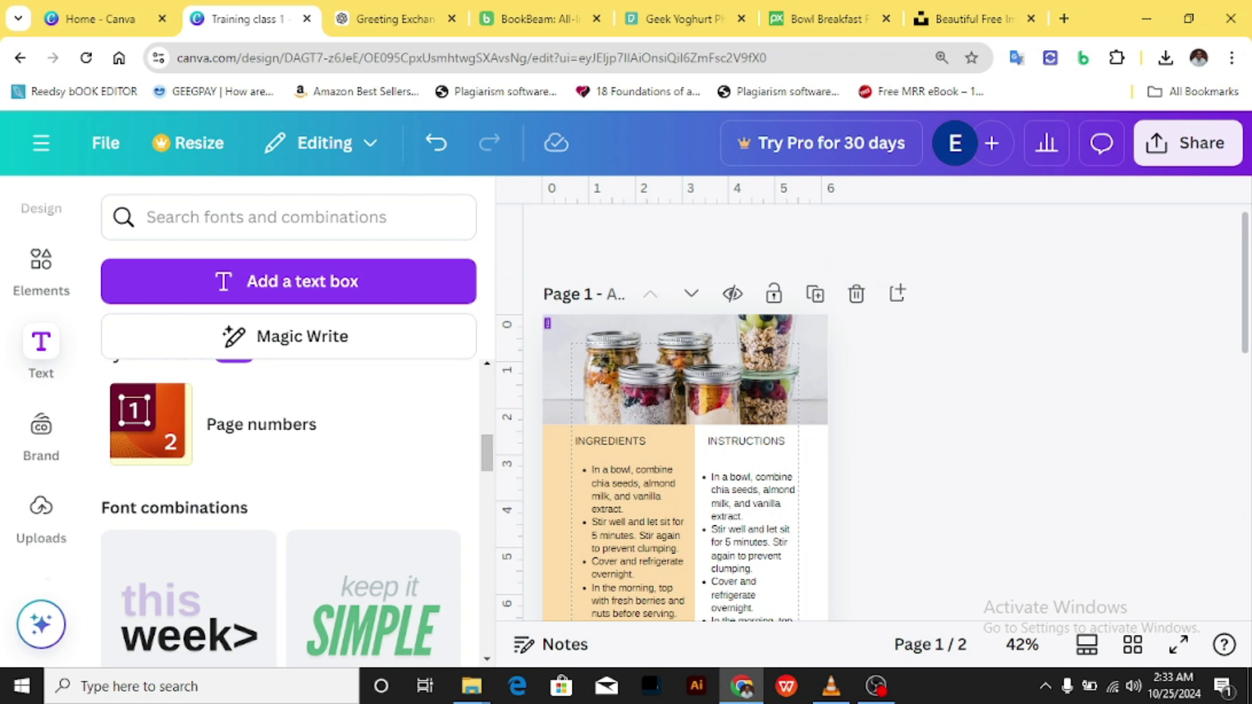
pyautogui.click(547, 322)
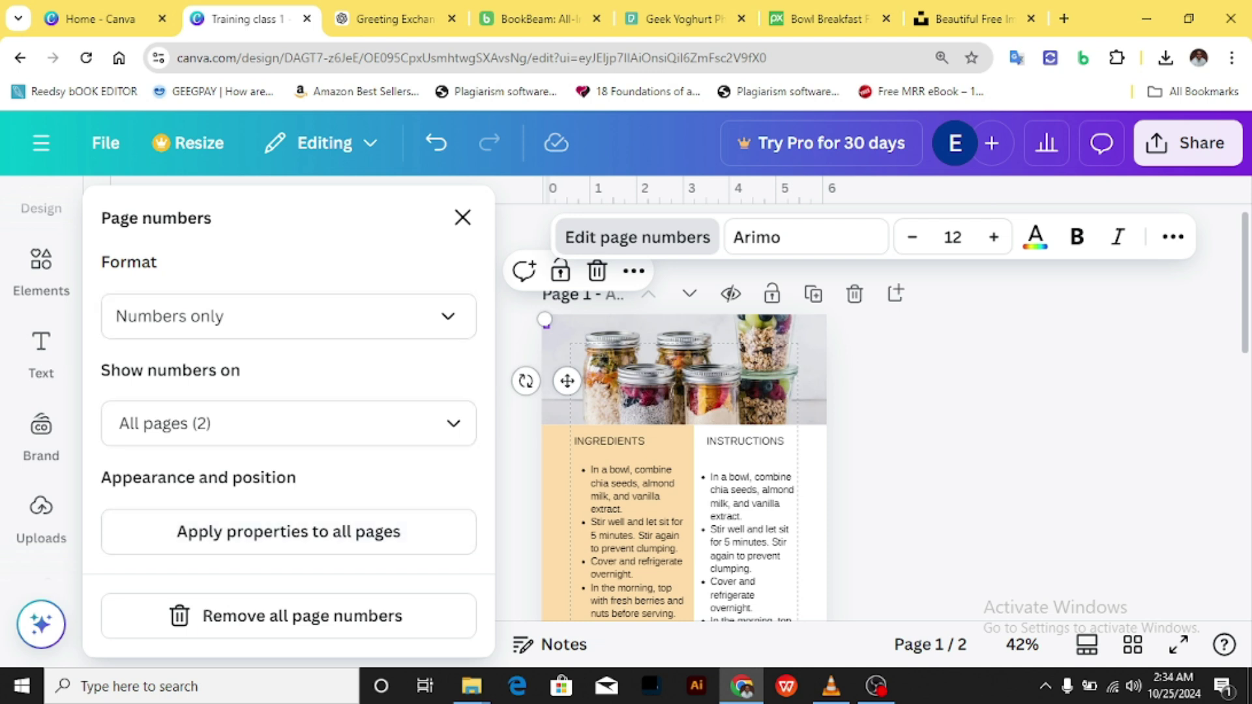
pyautogui.click(289, 316)
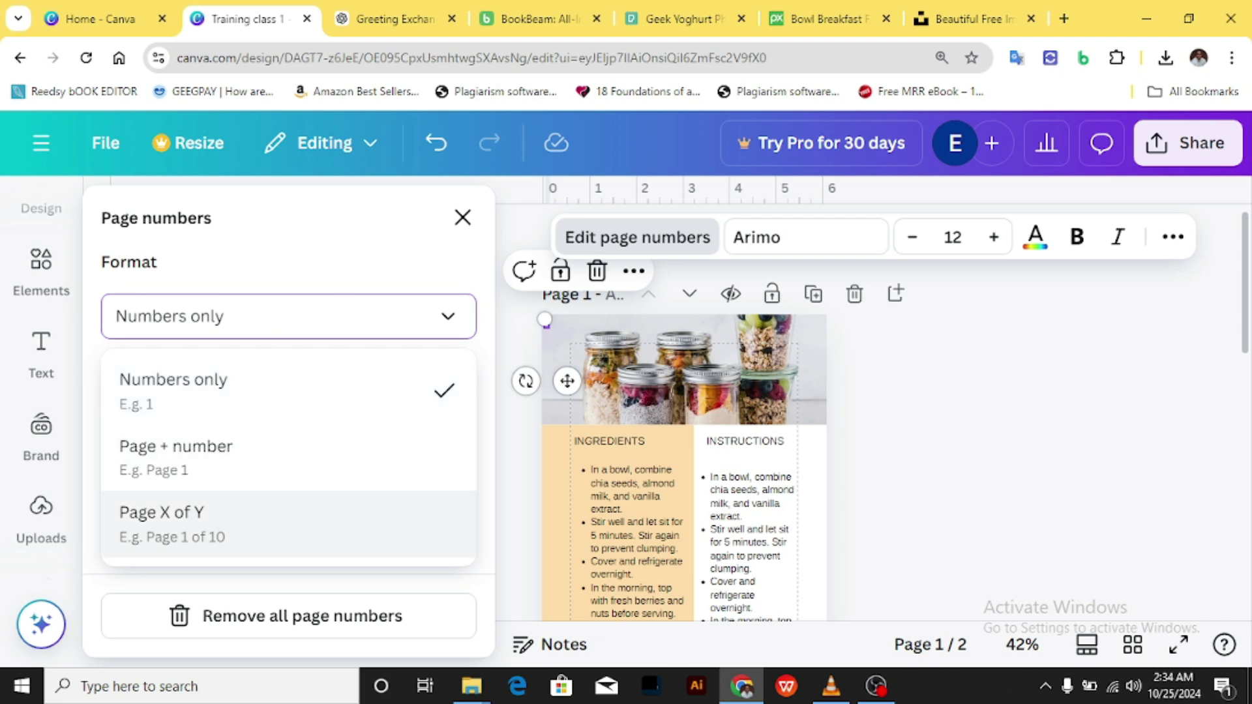
pyautogui.click(289, 317)
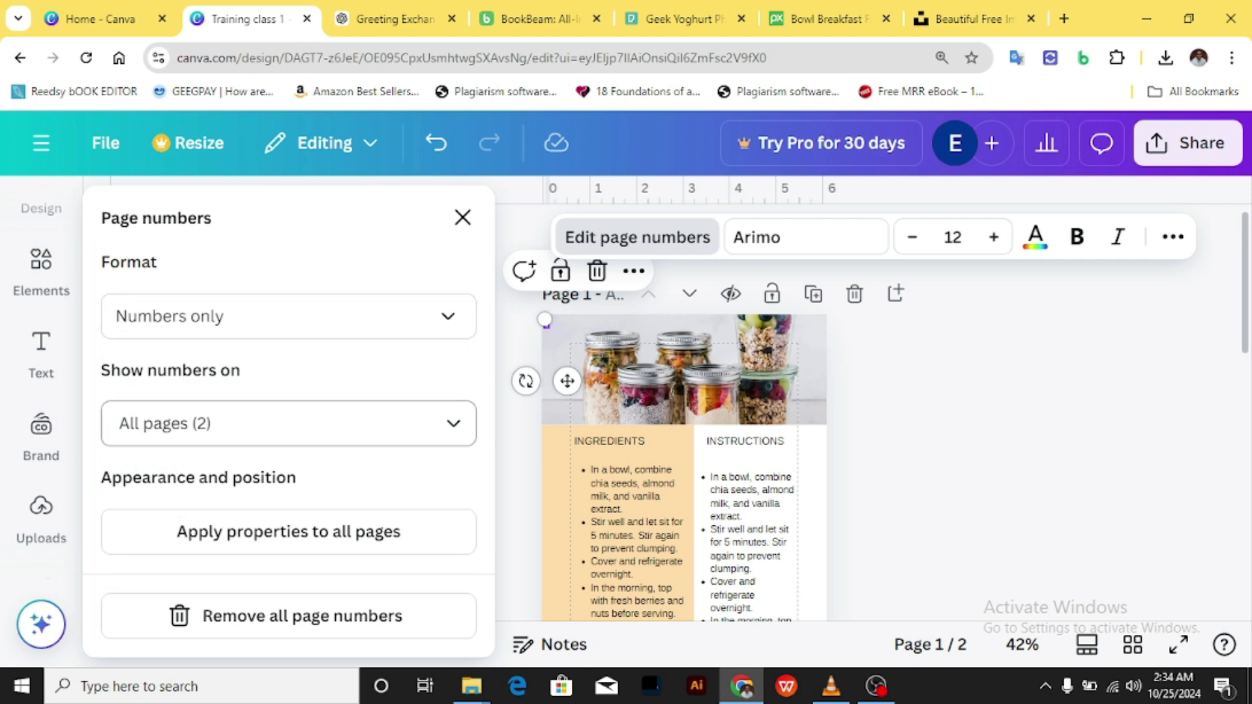
pyautogui.click(289, 423)
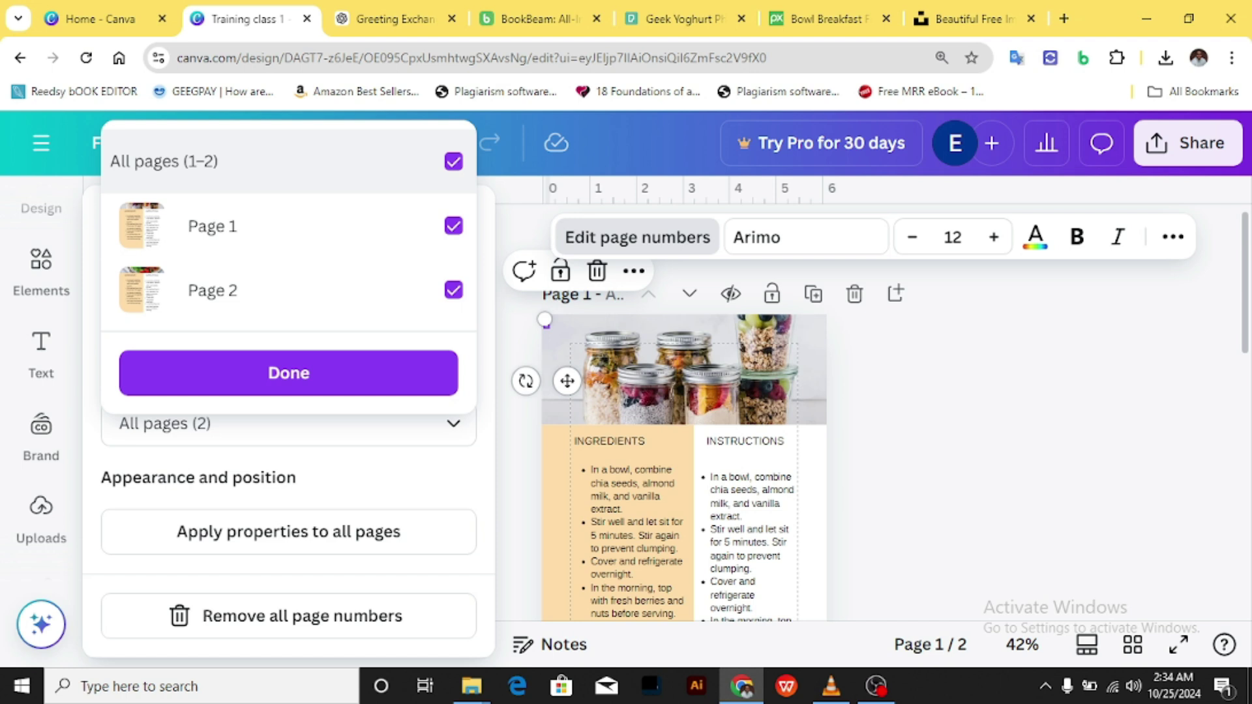
pyautogui.click(289, 373)
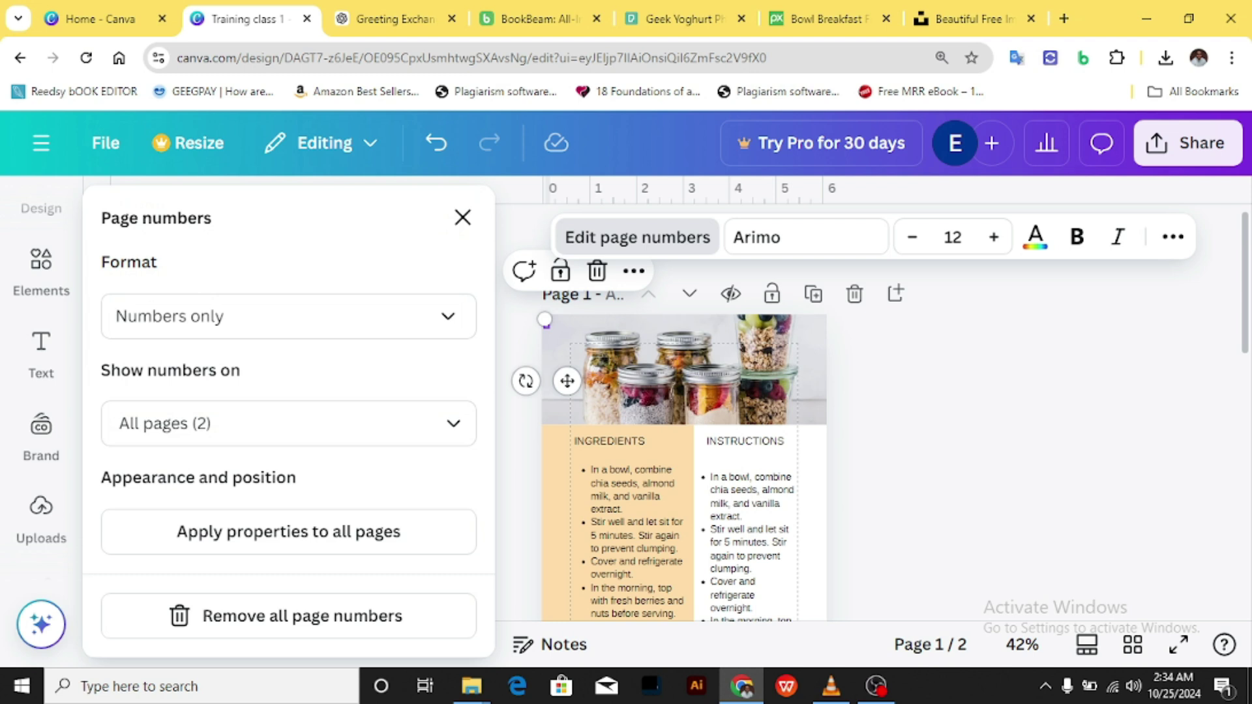
# Step: Move page 1's number to the top-left corner, nudging it slightly right
pyautogui.moveTo(567, 381); pyautogui.dragTo(641, 395)
pyautogui.moveTo(620, 339); pyautogui.dragTo(552, 329)
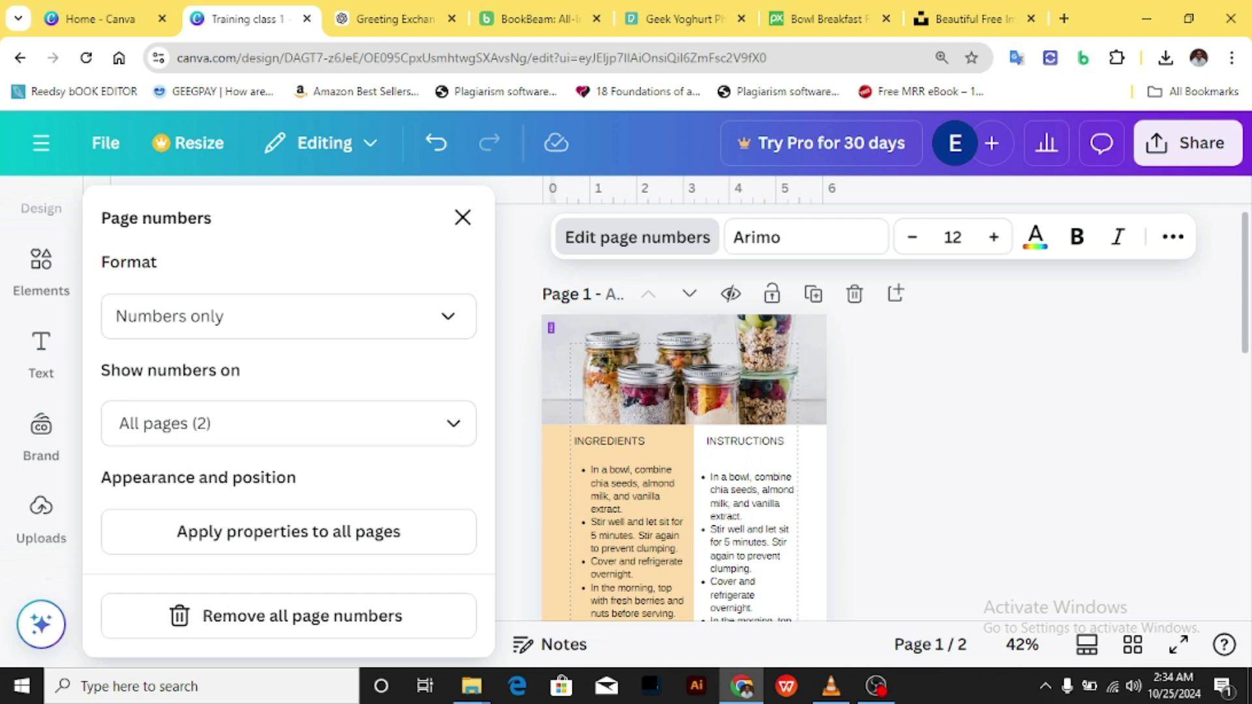
pyautogui.press('Right')
pyautogui.press('Right')
pyautogui.press('Right')
pyautogui.press('Right')
pyautogui.press('Right')
# Step: Drag page 1's number to the bottom-right corner below the instructions column
pyautogui.moveTo(553, 328); pyautogui.dragTo(776, 572)
pyautogui.scroll(-4, 683, 417)
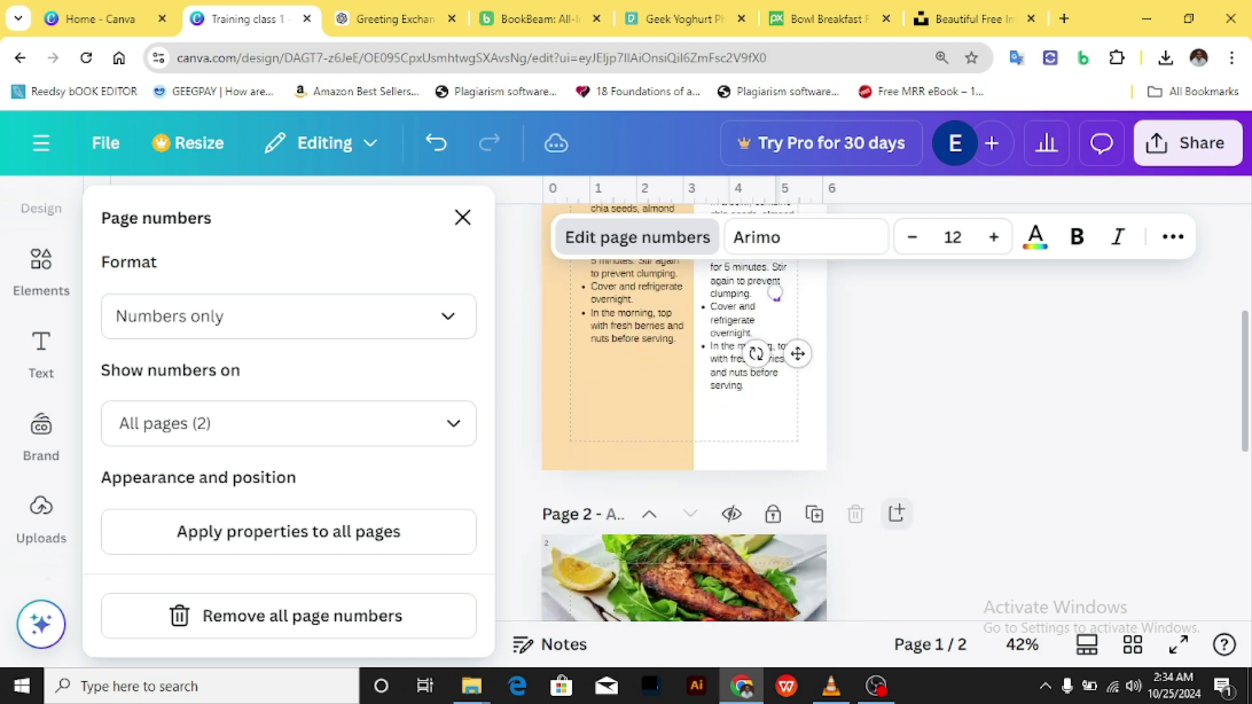
pyautogui.moveTo(798, 353); pyautogui.dragTo(814, 490)
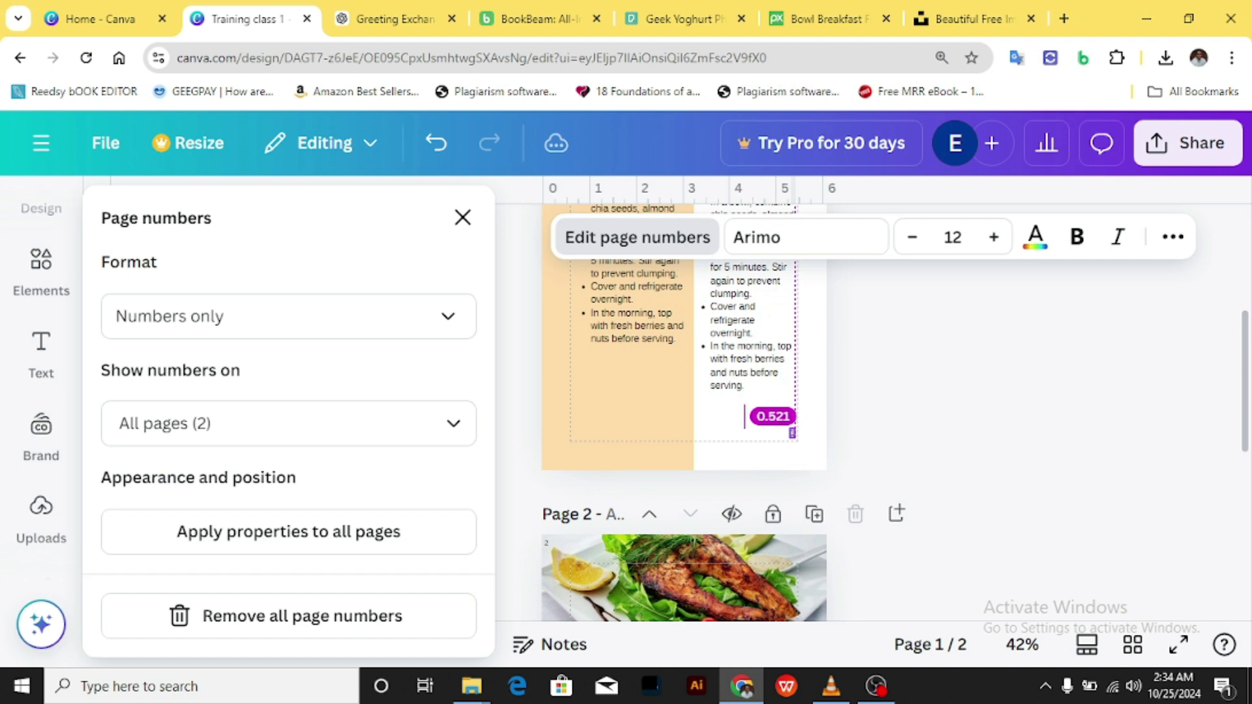
pyautogui.scroll(3, 814, 490)
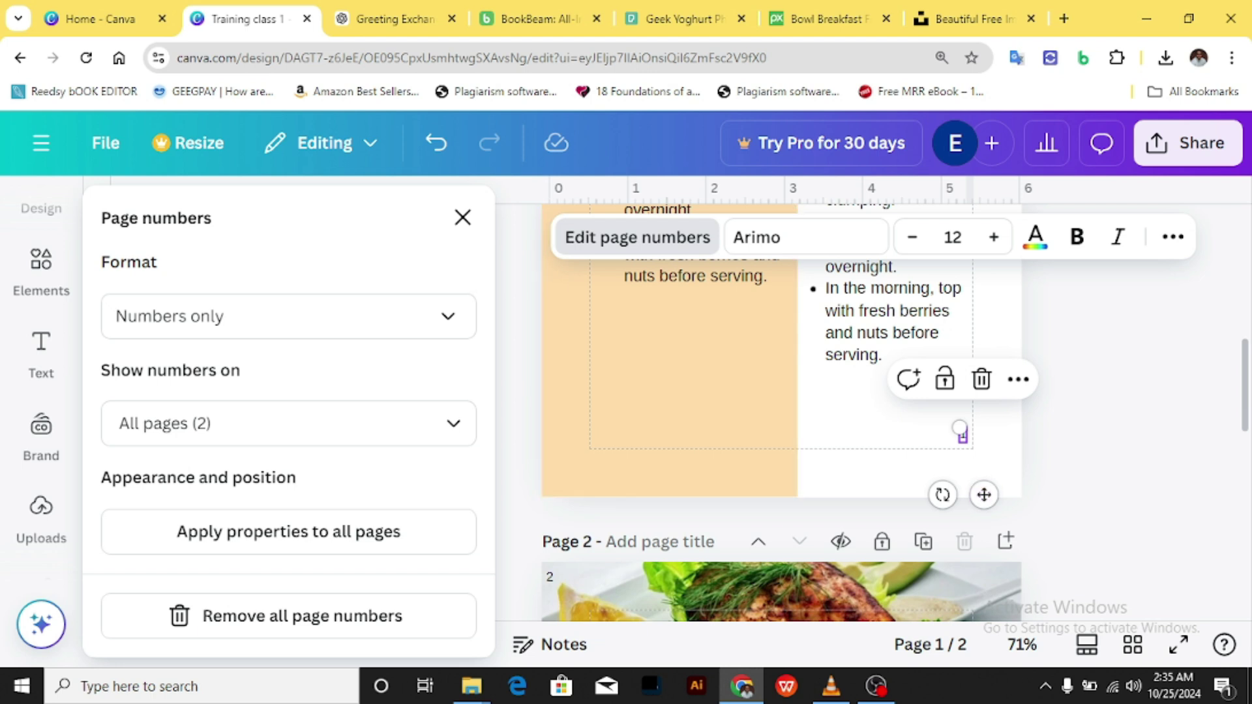
pyautogui.moveTo(984, 494)
pyautogui.mouseDown()
pyautogui.moveTo(1011, 514)
pyautogui.moveTo(998, 530)
pyautogui.moveTo(985, 494)
pyautogui.mouseUp()
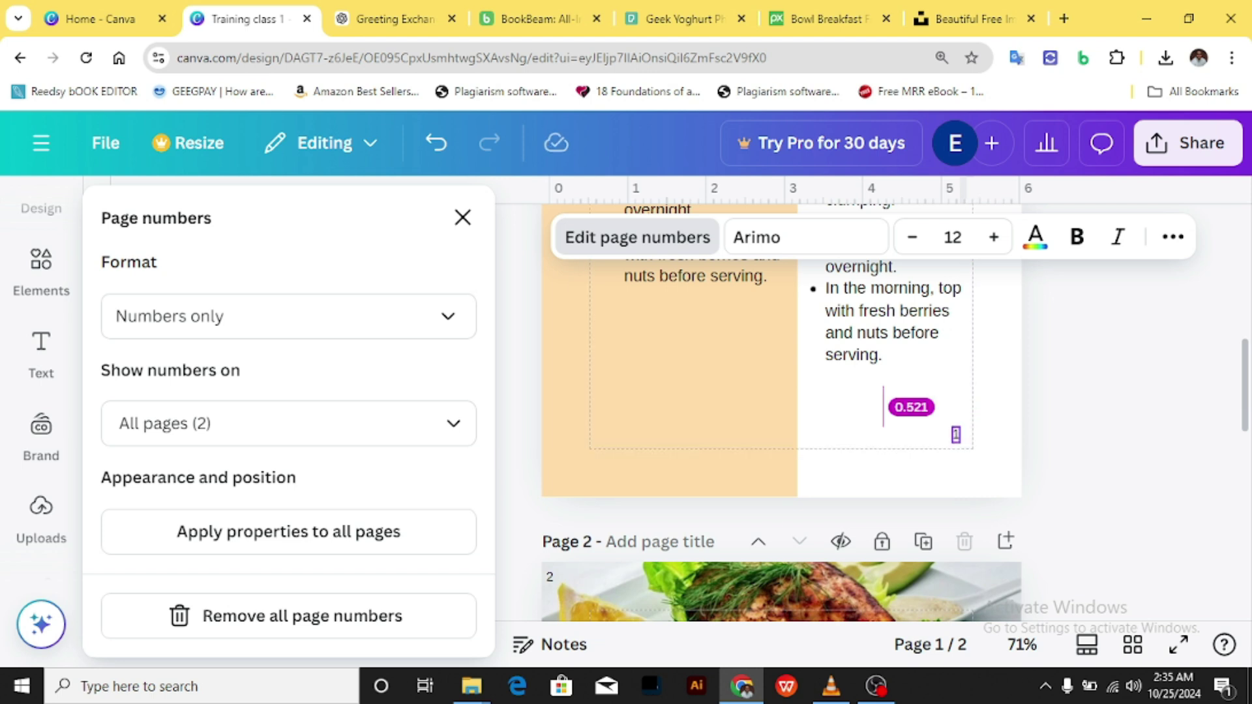
pyautogui.moveTo(984, 494); pyautogui.dragTo(985, 494)
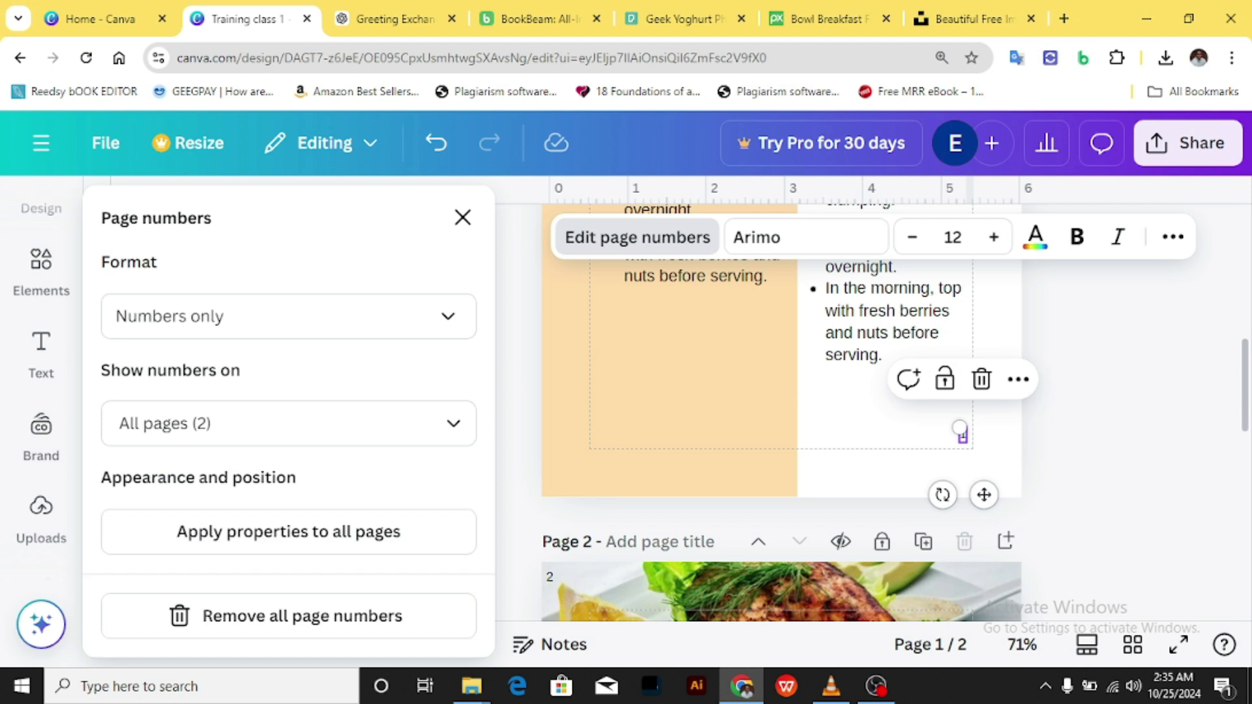
# Step: Raise page 1's number to size 15, then scale it up to 15.7
pyautogui.click(994, 237)
pyautogui.click(995, 236)
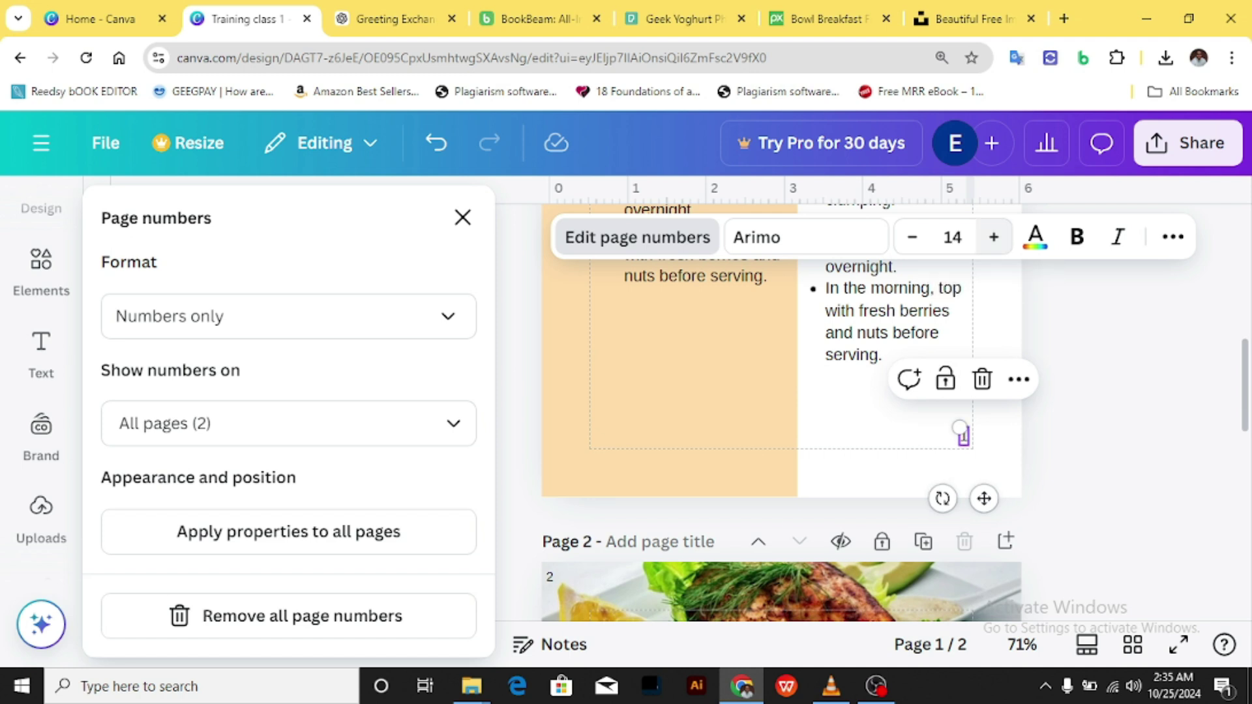
pyautogui.click(994, 236)
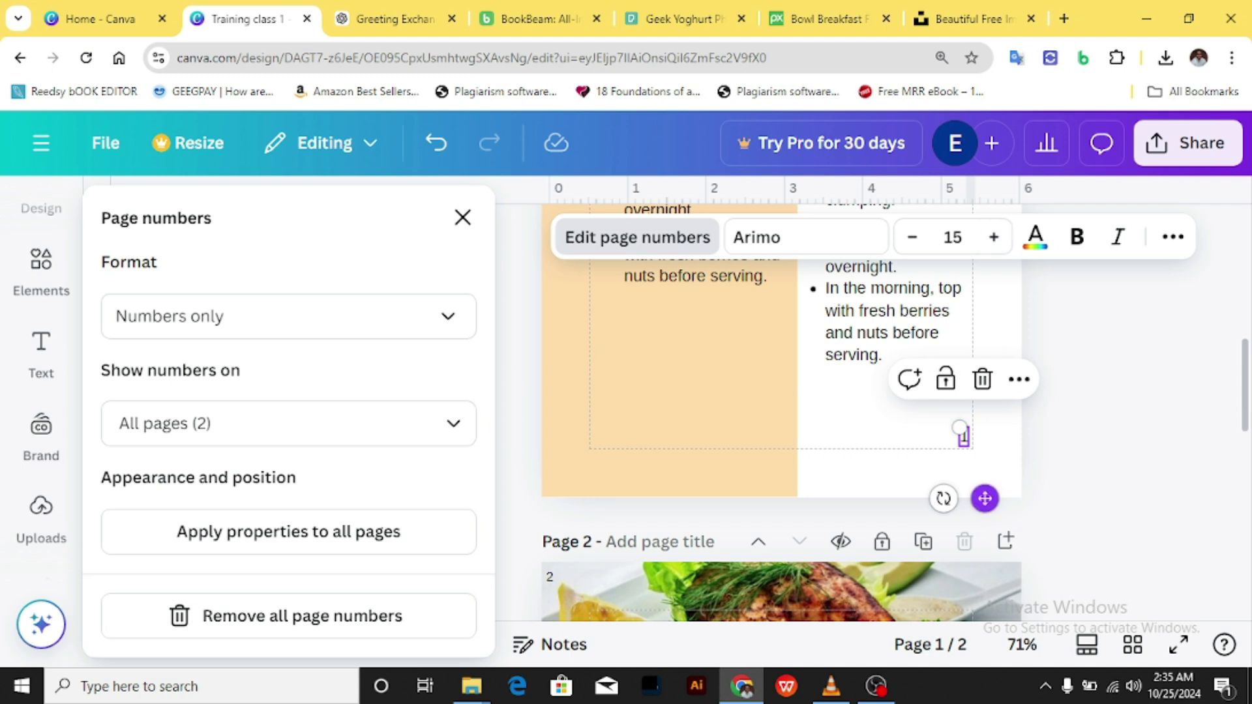
pyautogui.moveTo(985, 499); pyautogui.dragTo(983, 499)
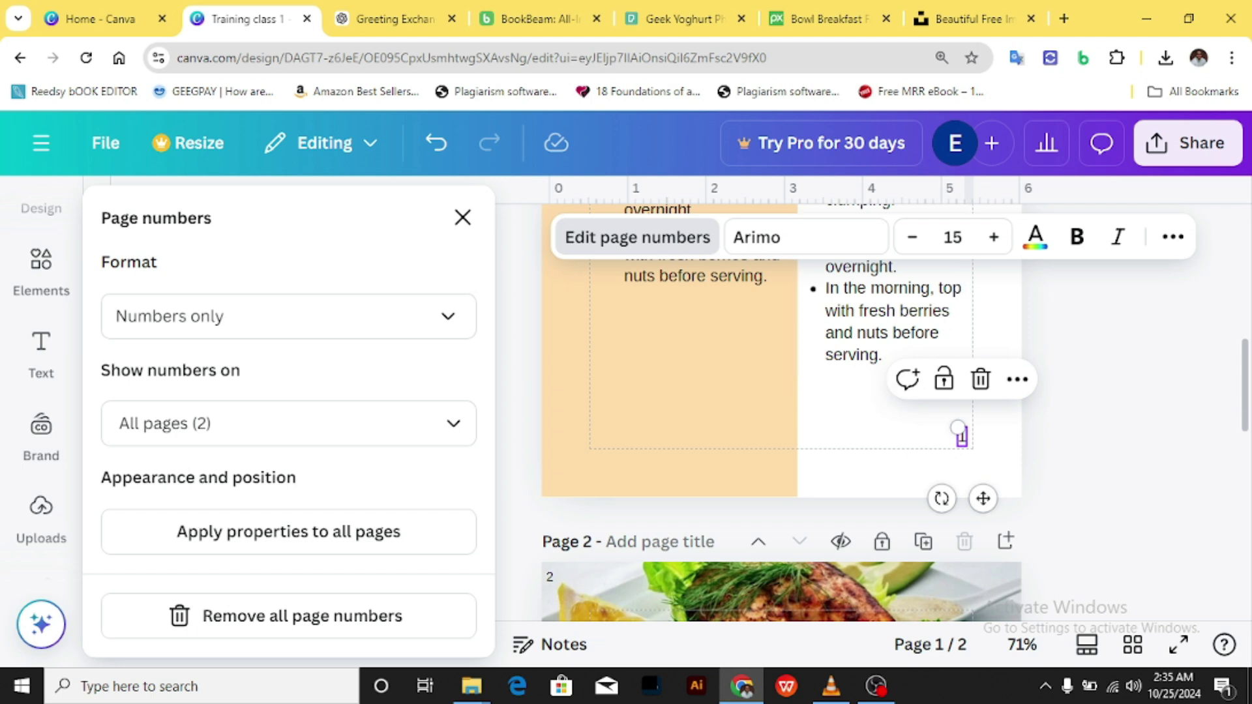
pyautogui.moveTo(957, 428); pyautogui.dragTo(958, 421)
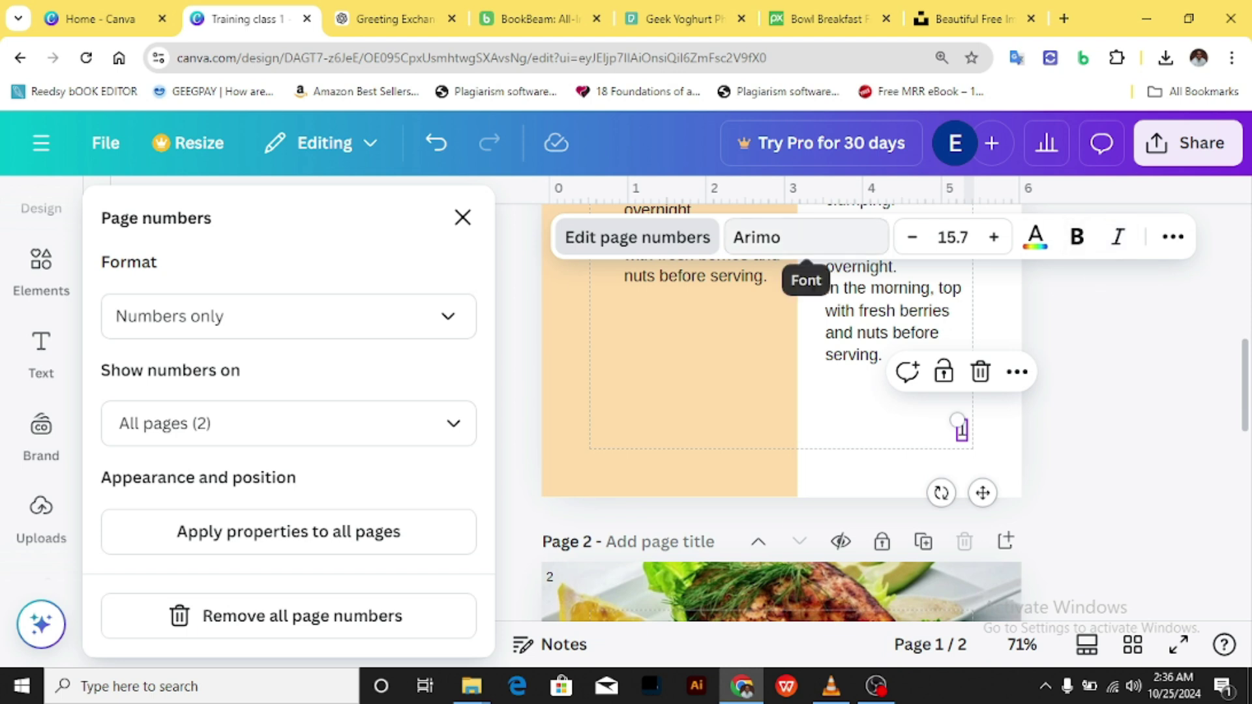
# Step: Change the page number font to Libre Baskerville and reopen the page number settings
pyautogui.click(806, 239)
pyautogui.scroll(-2, 281, 489)
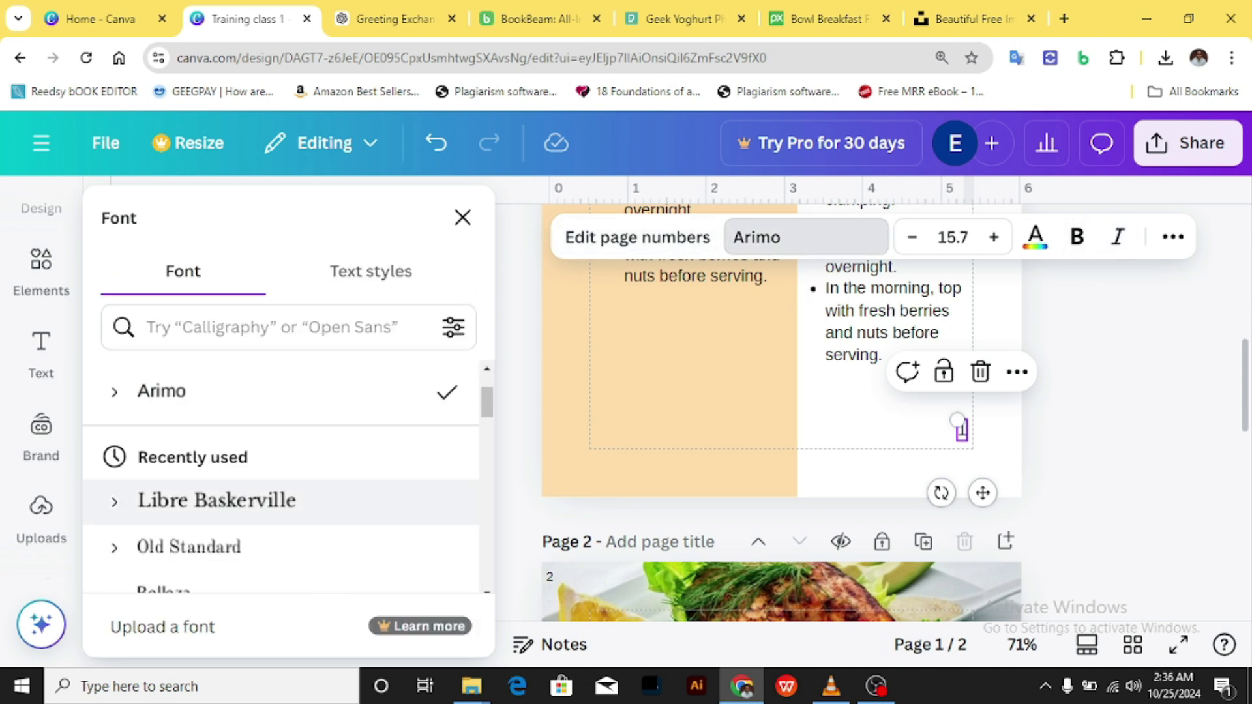
pyautogui.click(217, 501)
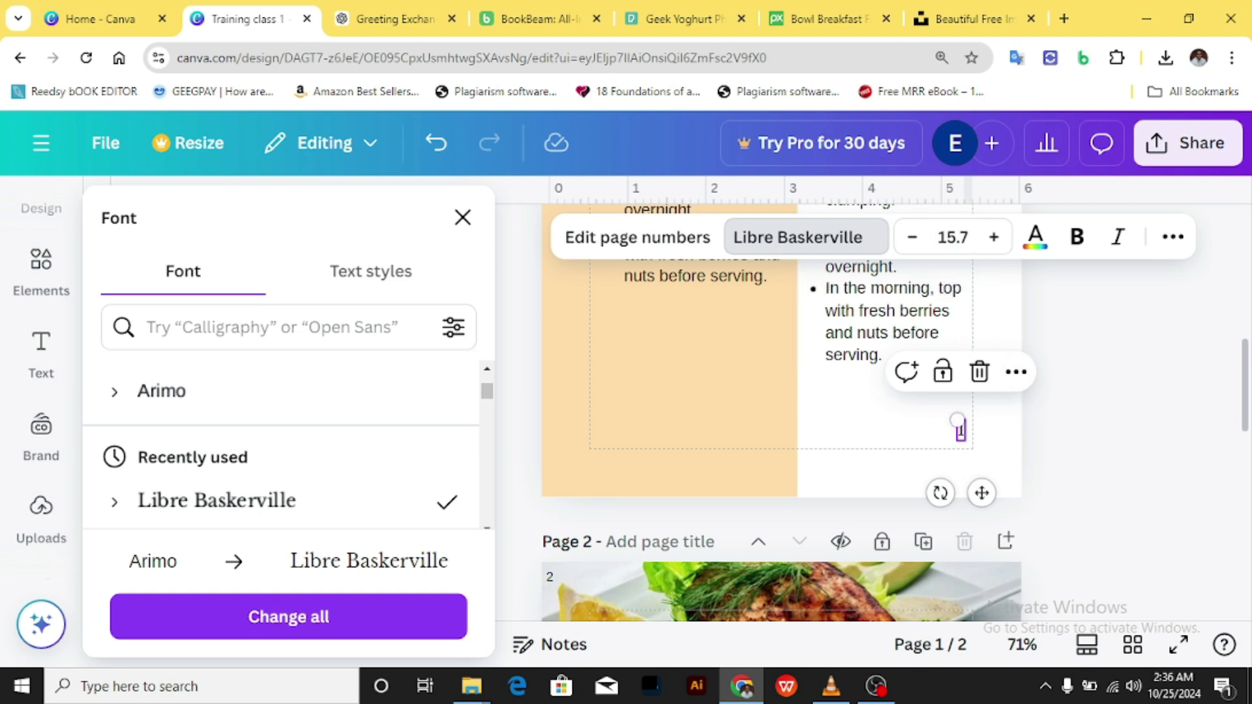
pyautogui.scroll(-2, 783, 404)
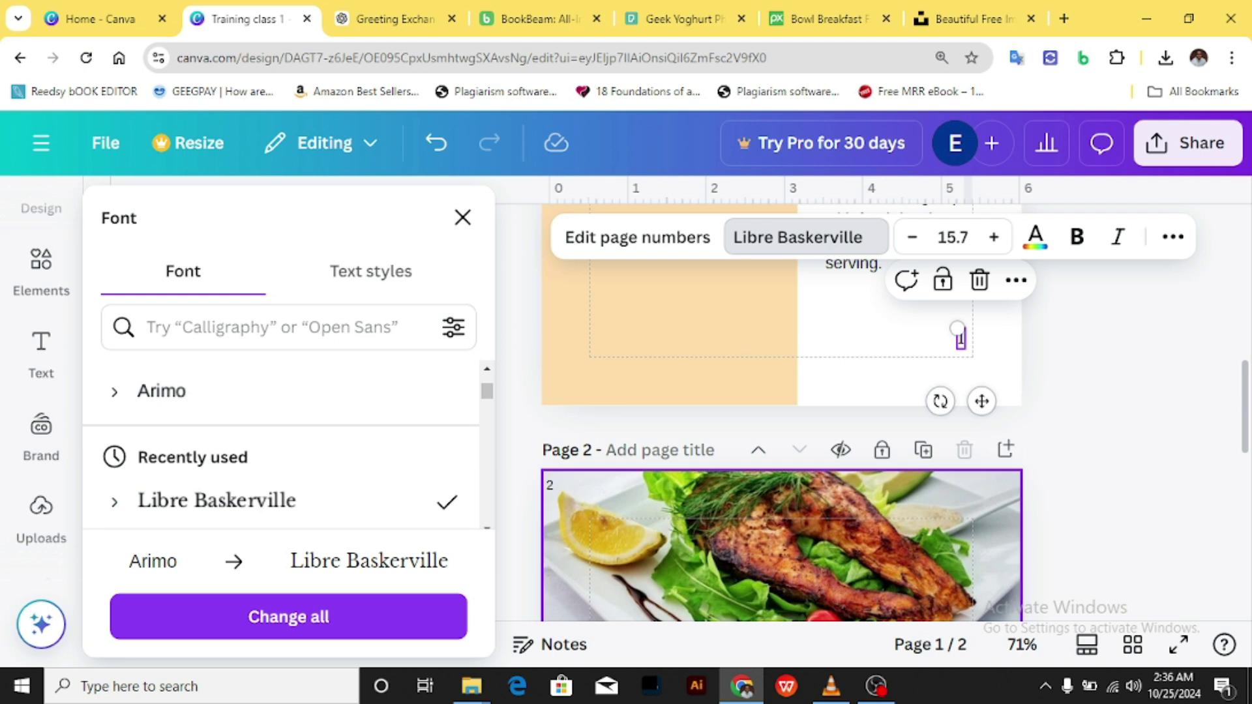
pyautogui.click(638, 237)
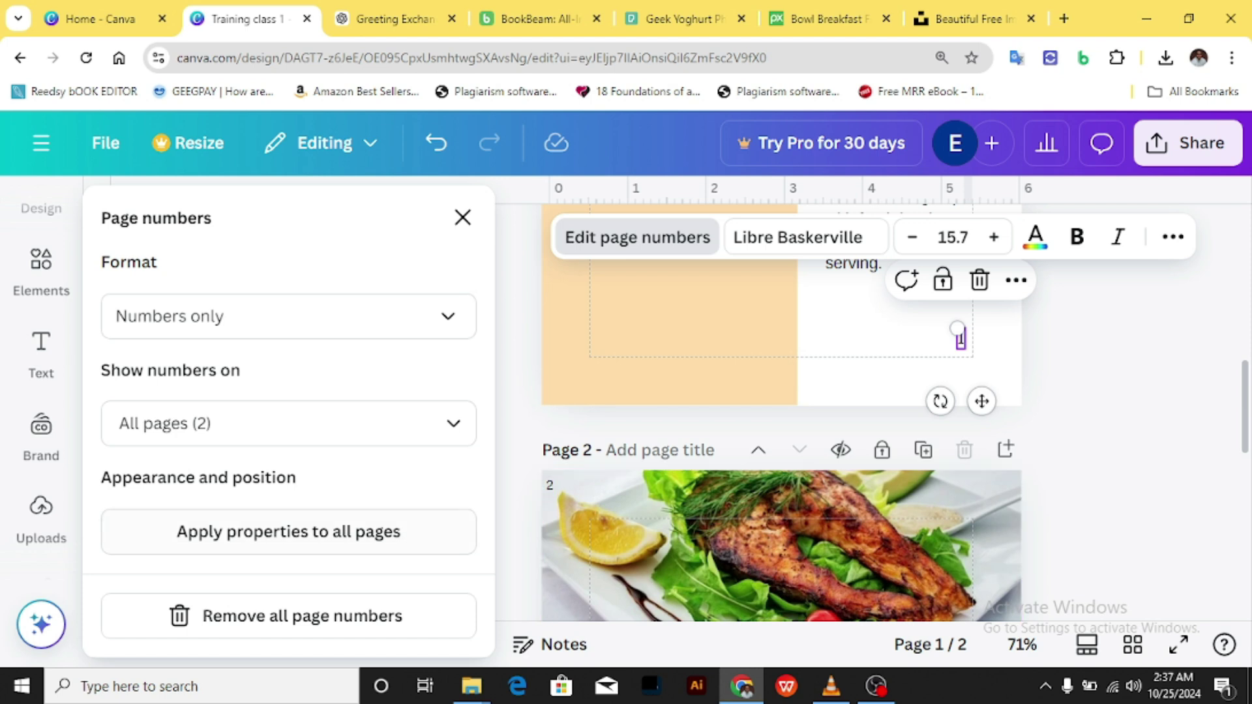
# Step: Apply page 1's number styling to all pages and close the side panels
pyautogui.click(289, 532)
pyautogui.scroll(-6, 783, 417)
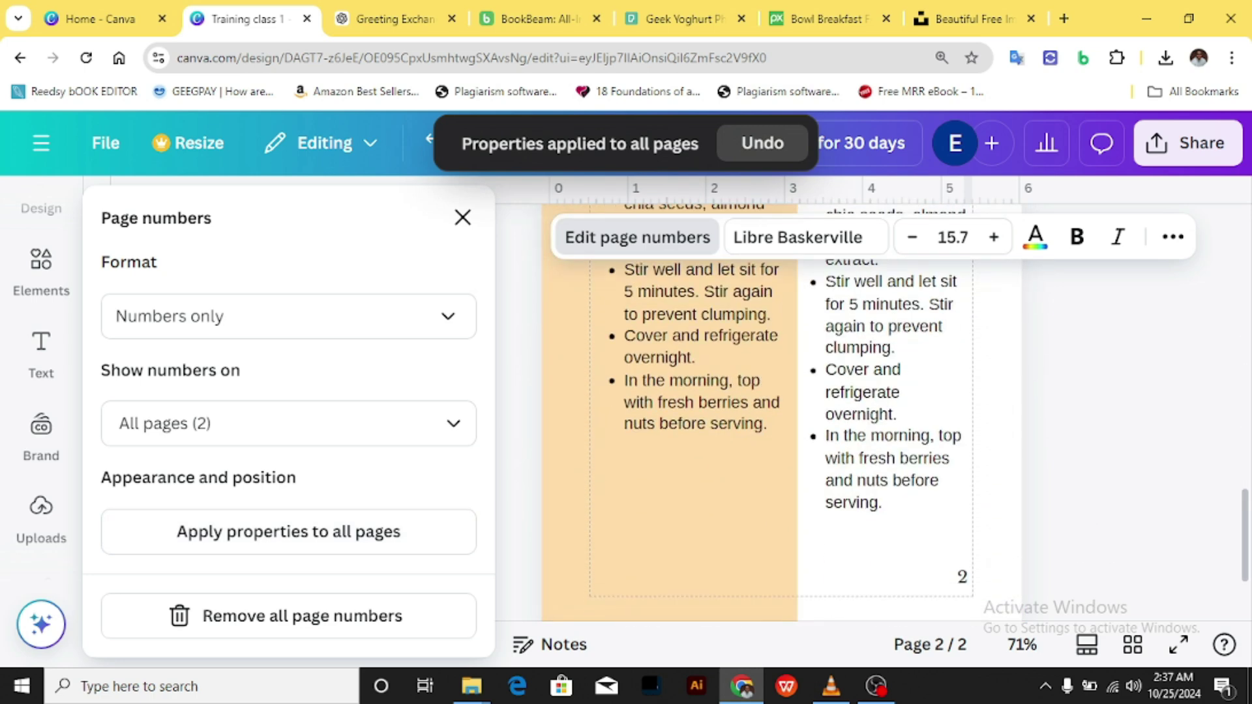
pyautogui.scroll(6, 958, 421)
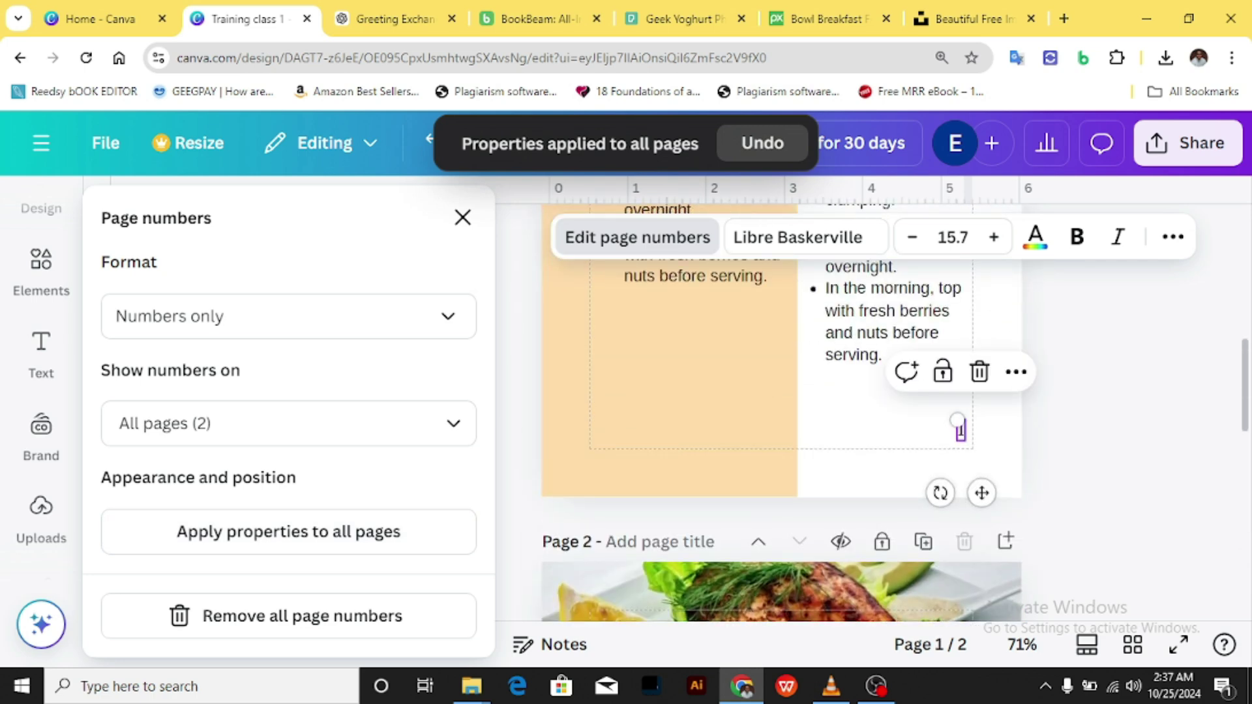
pyautogui.click(463, 218)
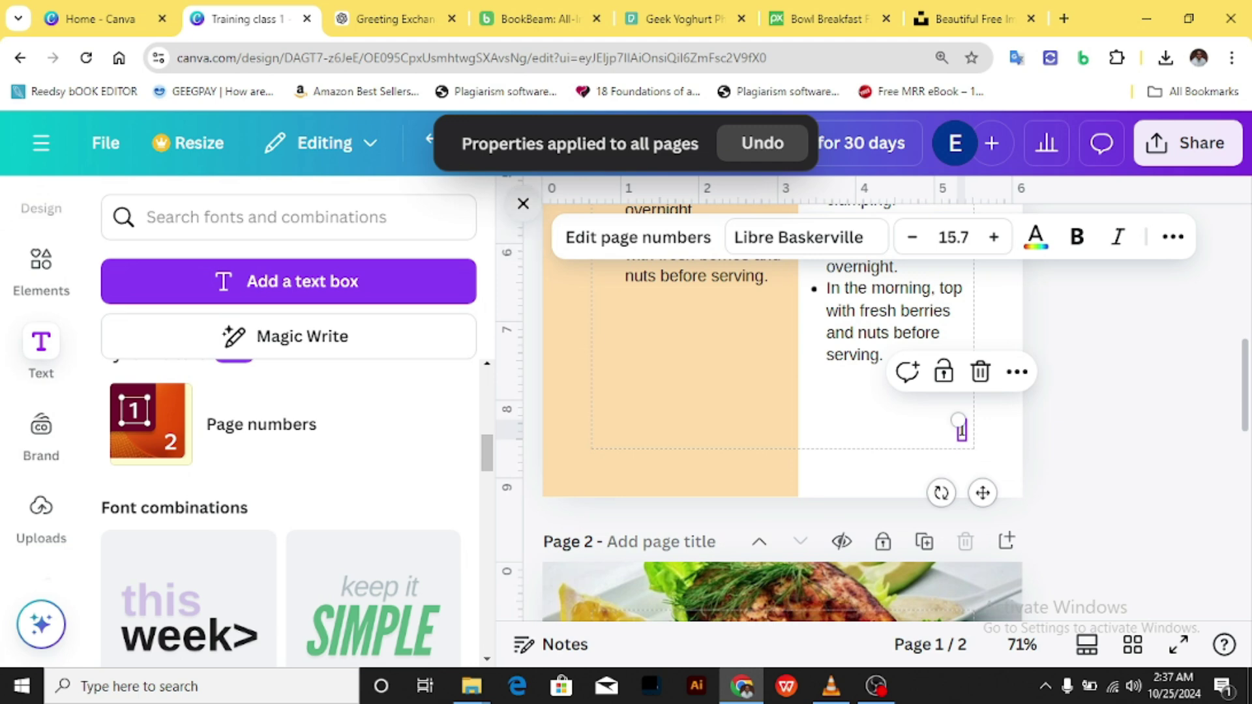
pyautogui.click(520, 201)
# Step: Scroll through the recipe pages to check that each shows its page number
pyautogui.scroll(-7, 859, 428)
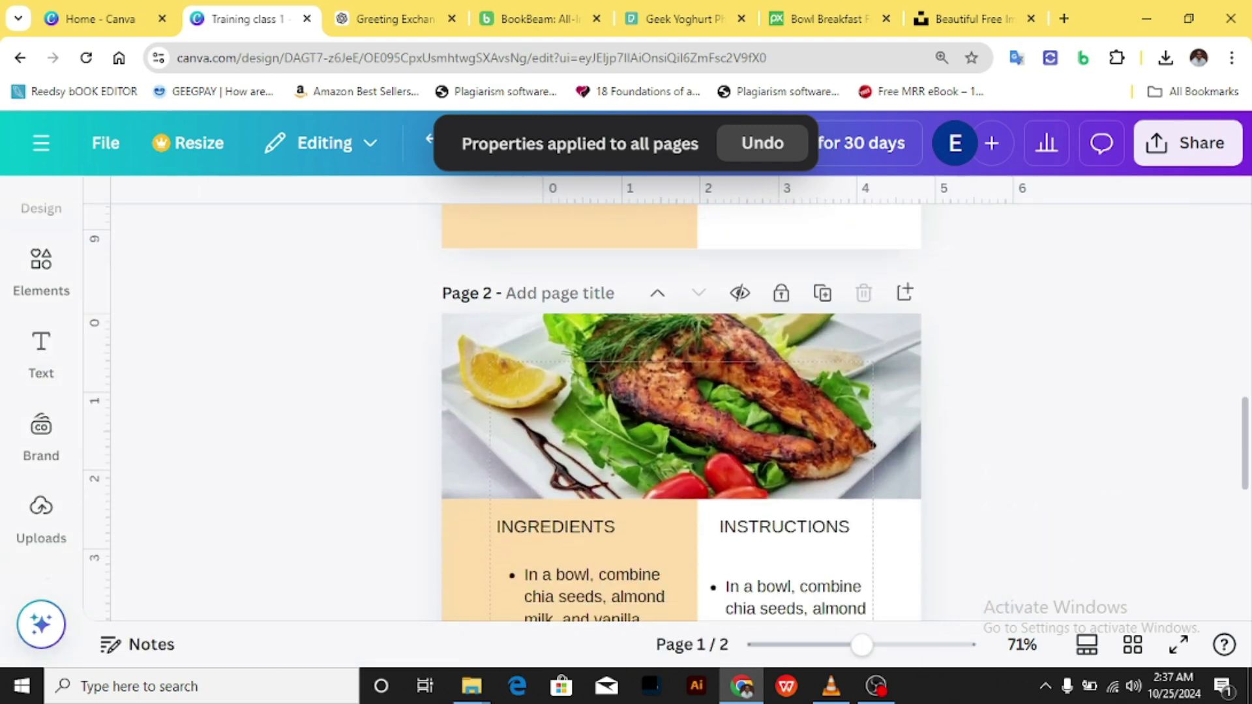
pyautogui.scroll(-4, 682, 411)
pyautogui.scroll(8, 682, 411)
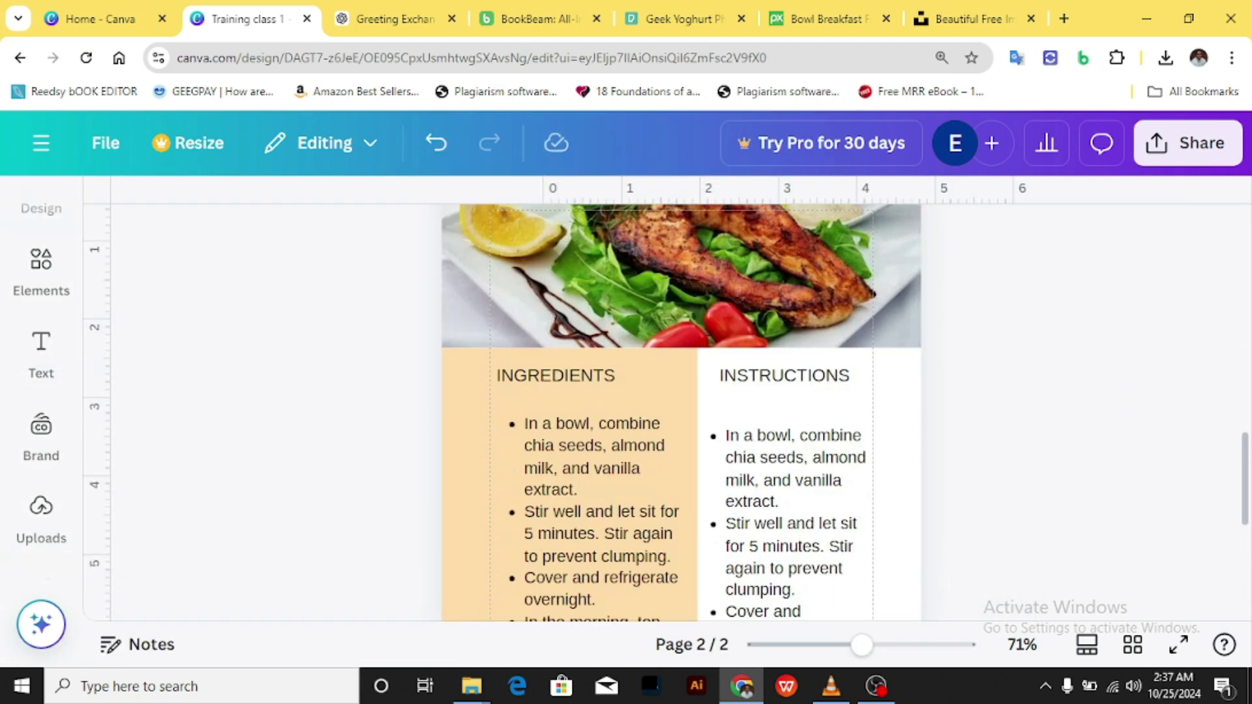
pyautogui.scroll(-3, 681, 416)
pyautogui.scroll(-3, 681, 416)
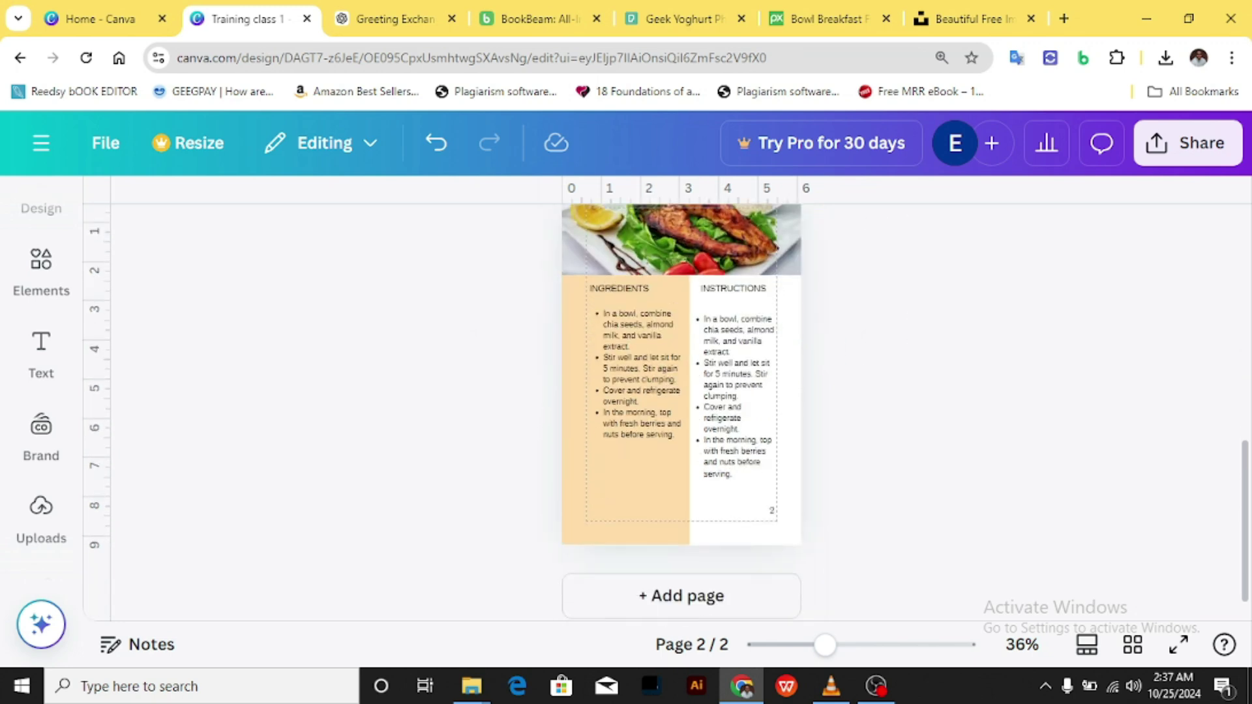
pyautogui.scroll(6, 682, 411)
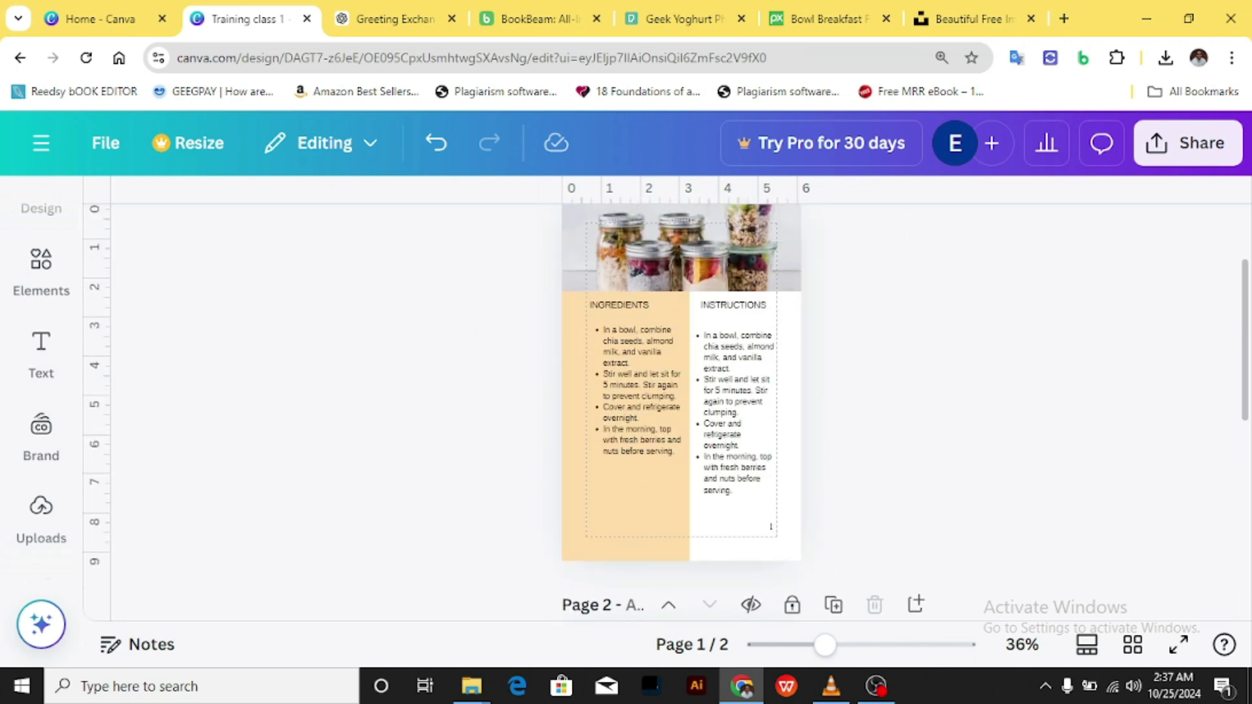
pyautogui.scroll(-3, 682, 411)
# Step: Duplicate the salmon page 2 into a new page 3 and zoom in
pyautogui.click(834, 422)
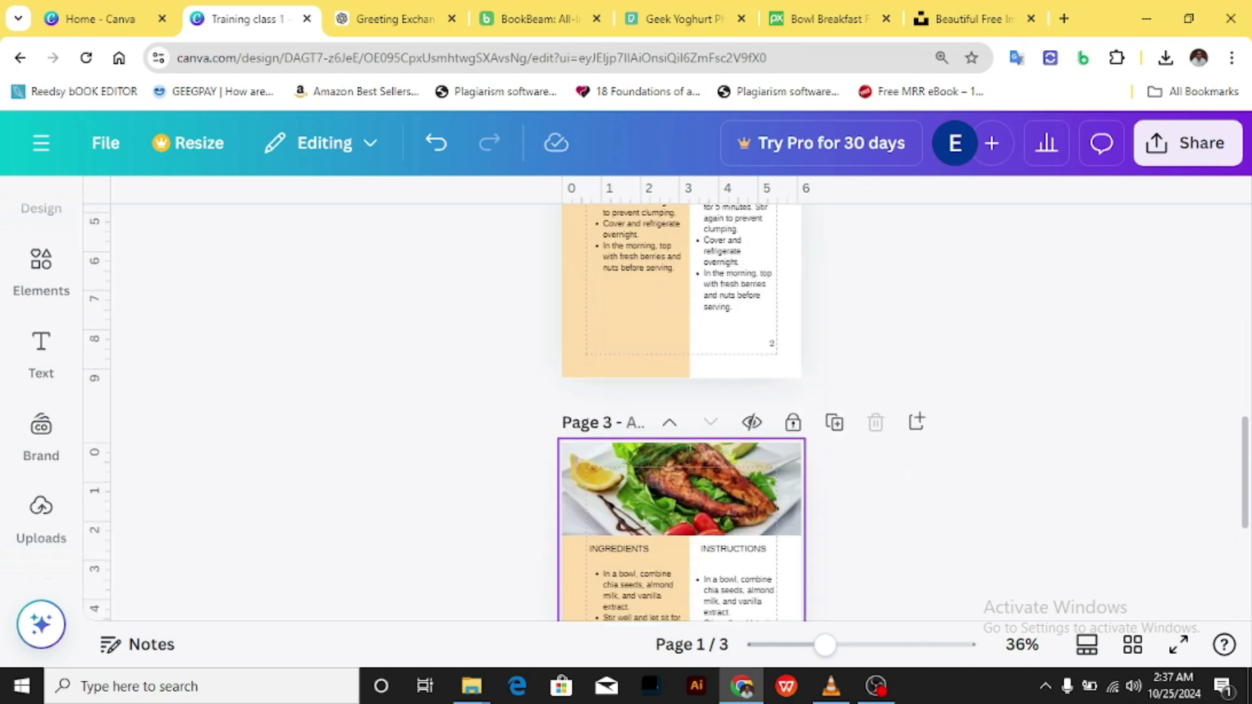
pyautogui.hotkey('ctrl', '+')
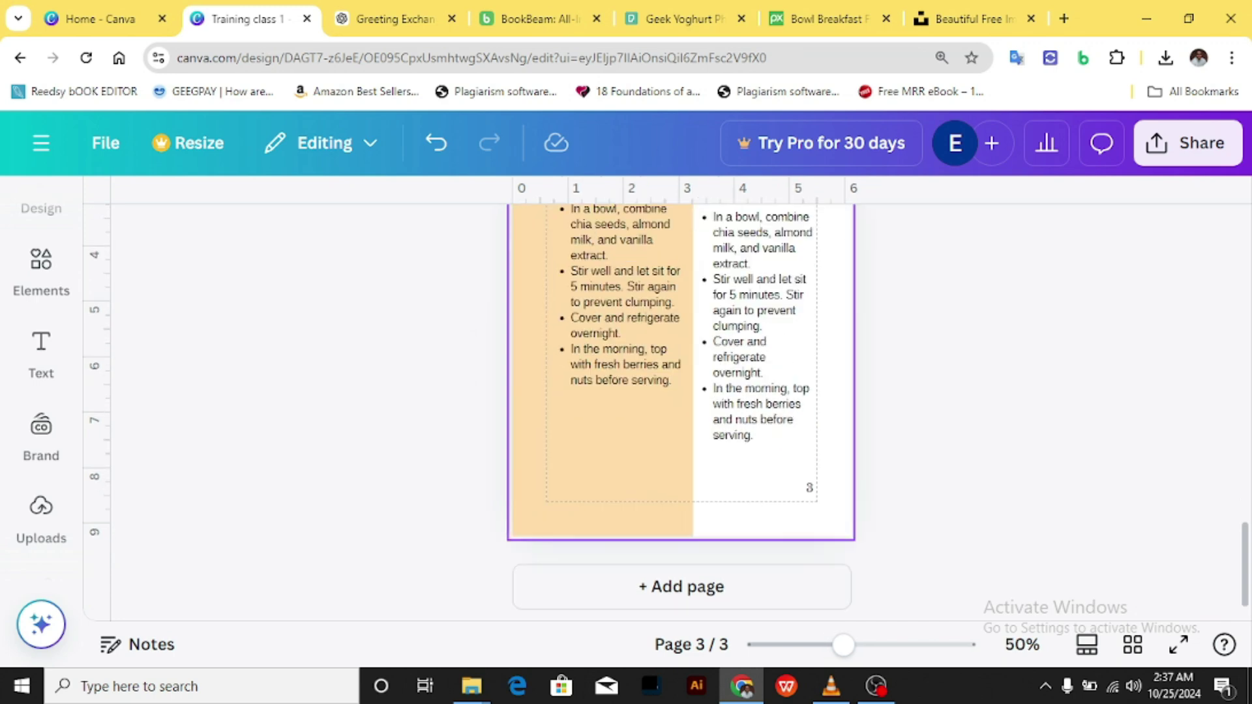
pyautogui.scroll(-3, 682, 411)
pyautogui.scroll(3, 682, 411)
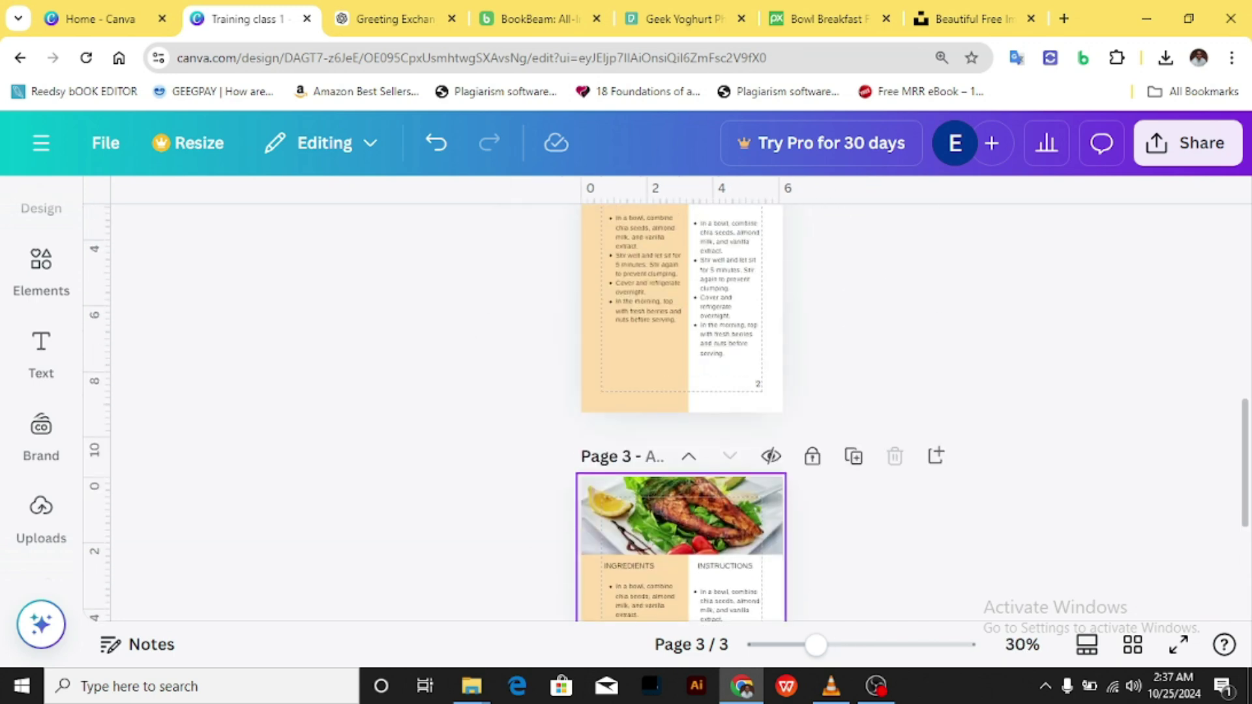
pyautogui.scroll(2, 681, 411)
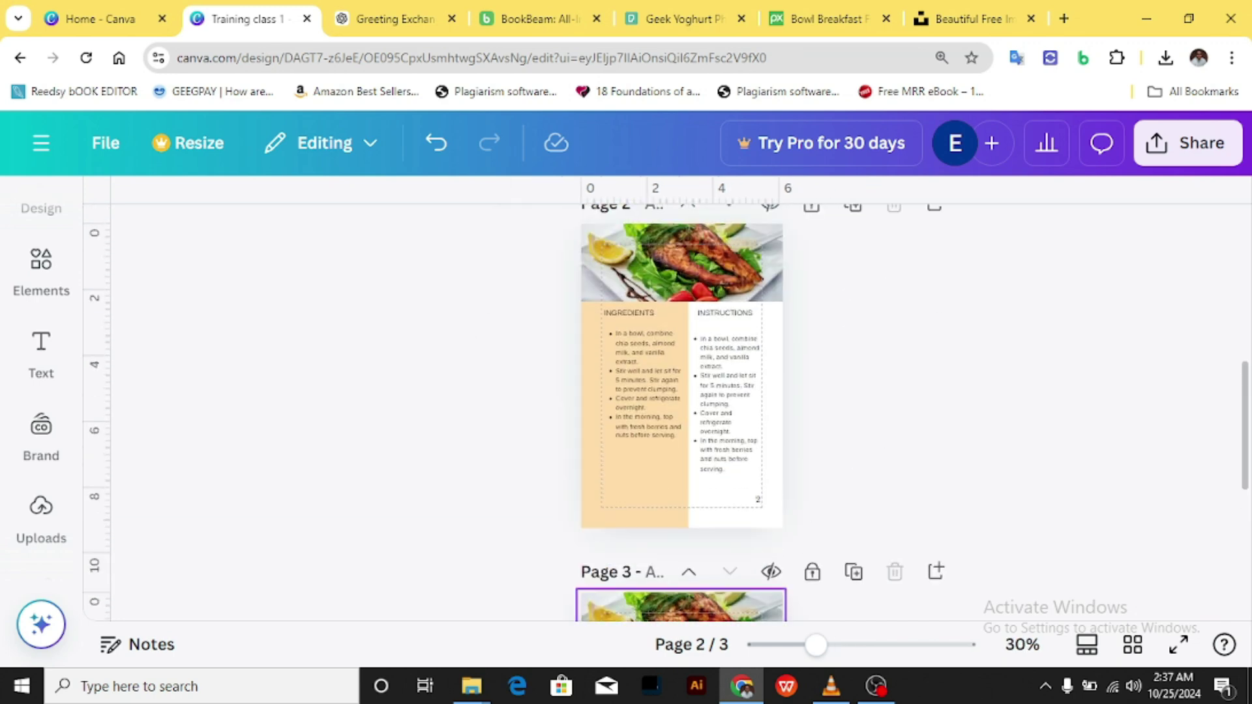
pyautogui.scroll(2, 681, 411)
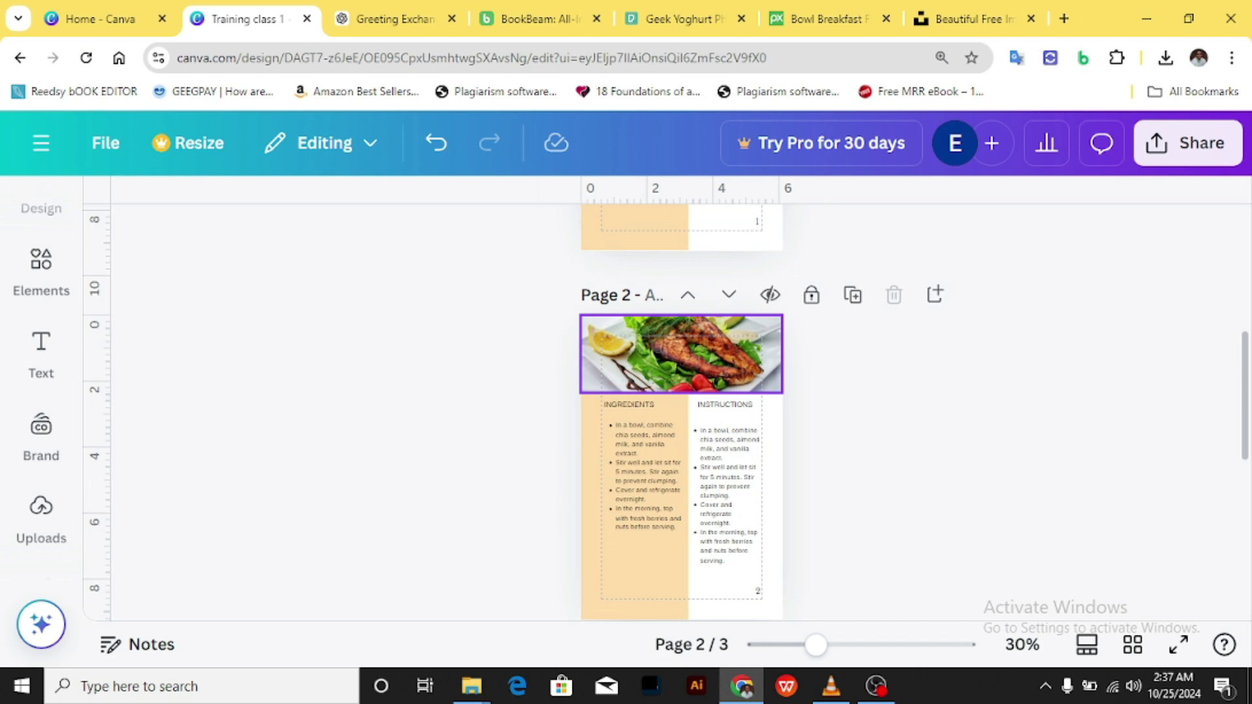
# Step: Scroll through all three recipe pages to review headers and page numbers
pyautogui.scroll(-2, 682, 411)
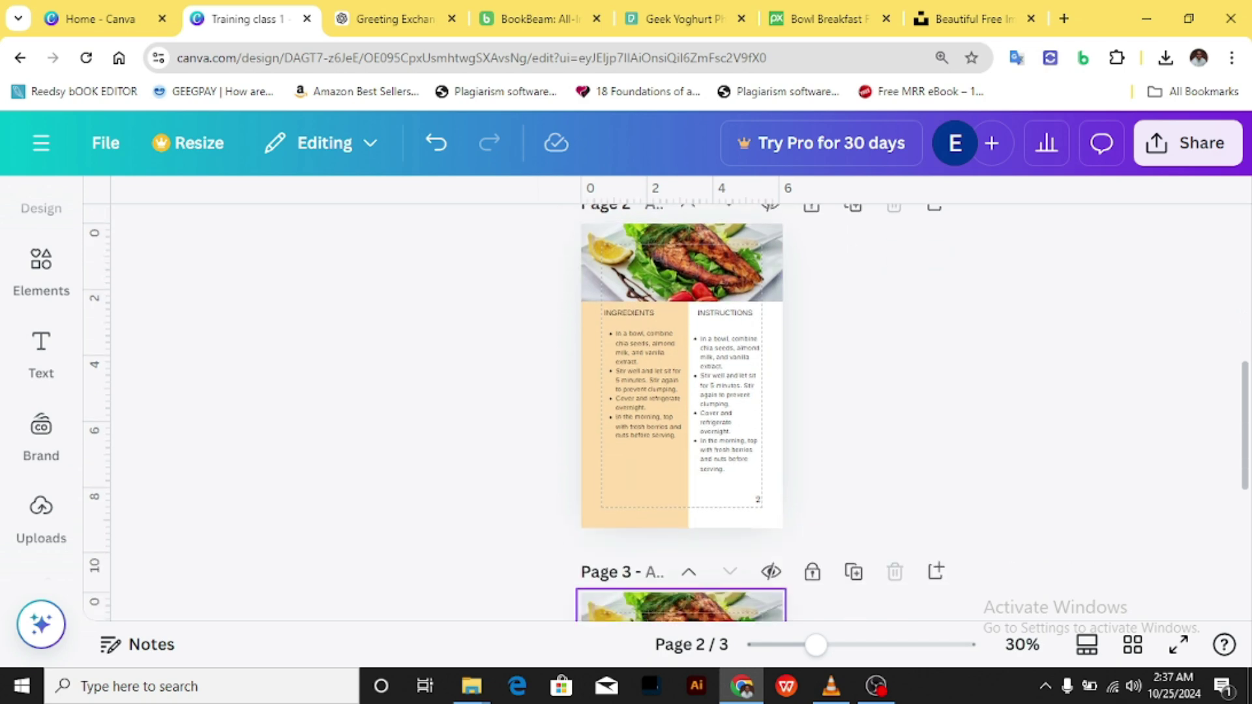
pyautogui.scroll(2, 685, 408)
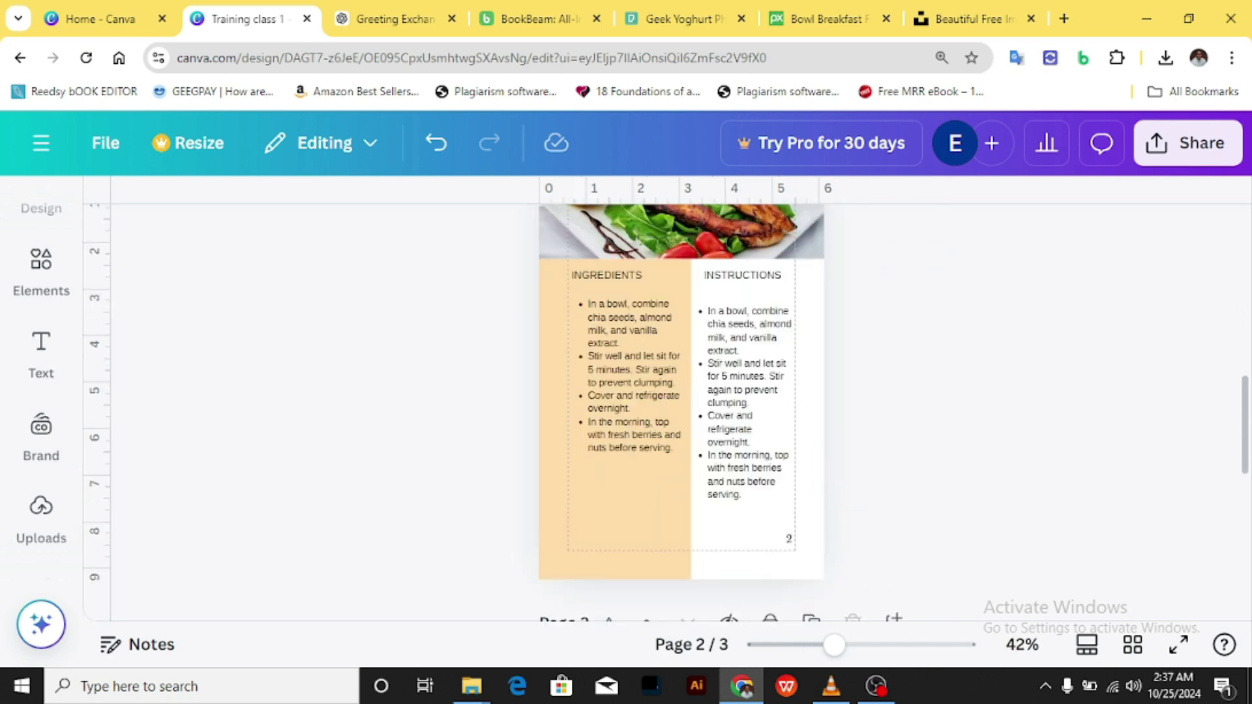
pyautogui.scroll(6, 682, 411)
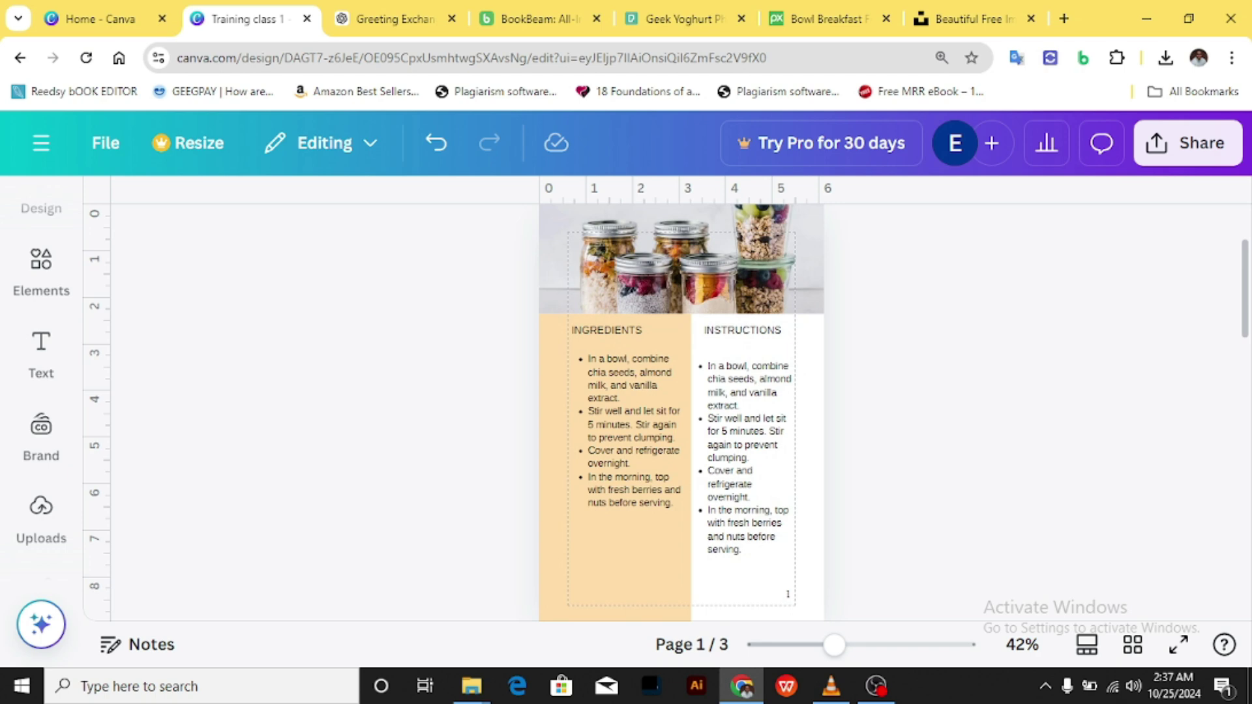
pyautogui.scroll(3, 681, 411)
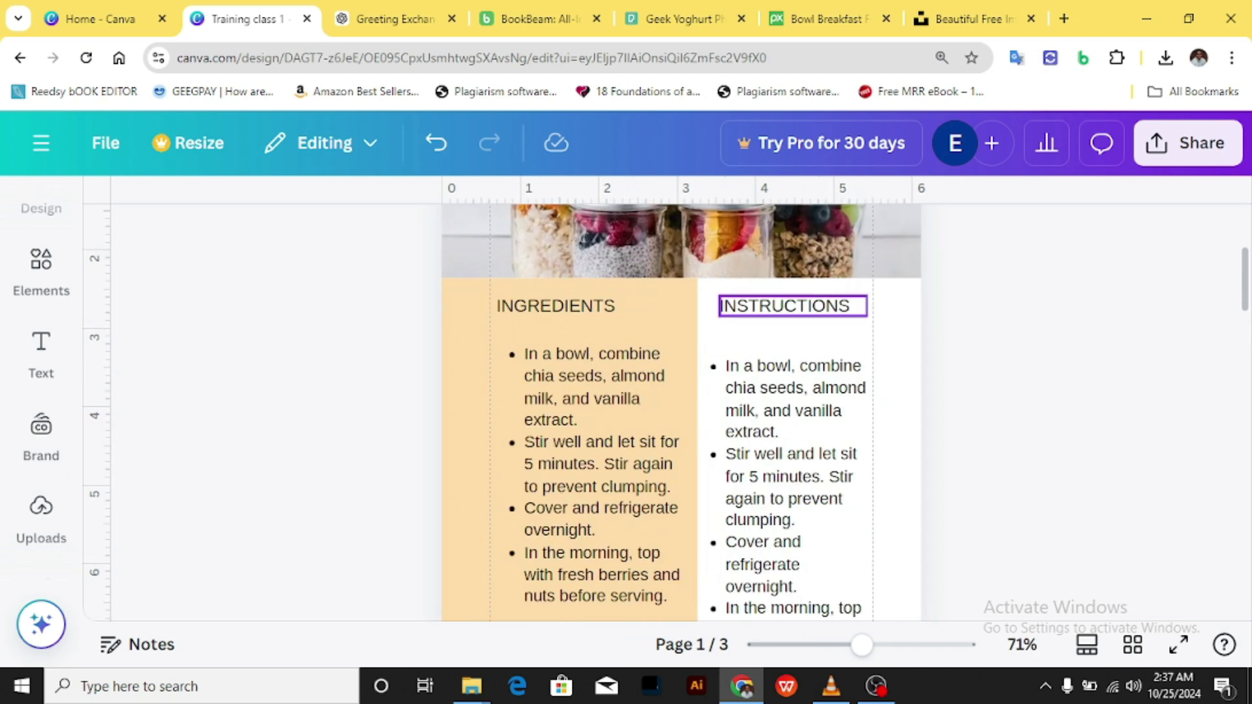
pyautogui.scroll(3, 682, 410)
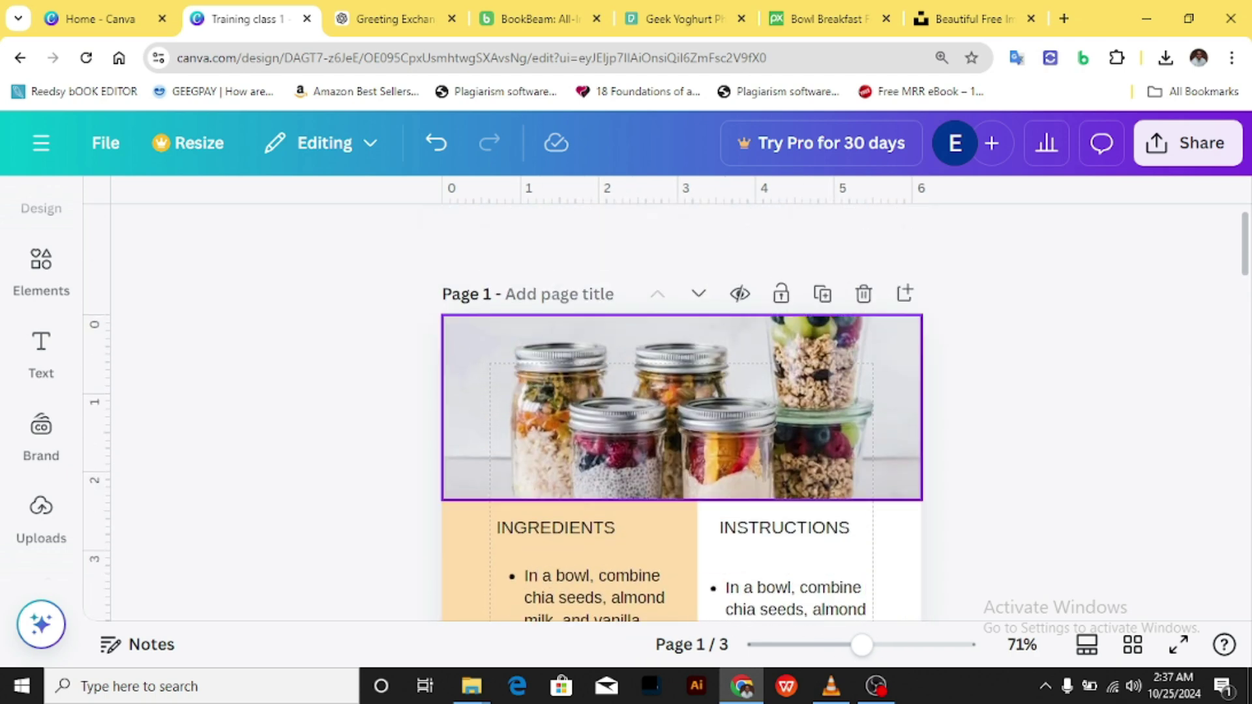
pyautogui.scroll(-1, 682, 411)
pyautogui.scroll(-5, 861, 421)
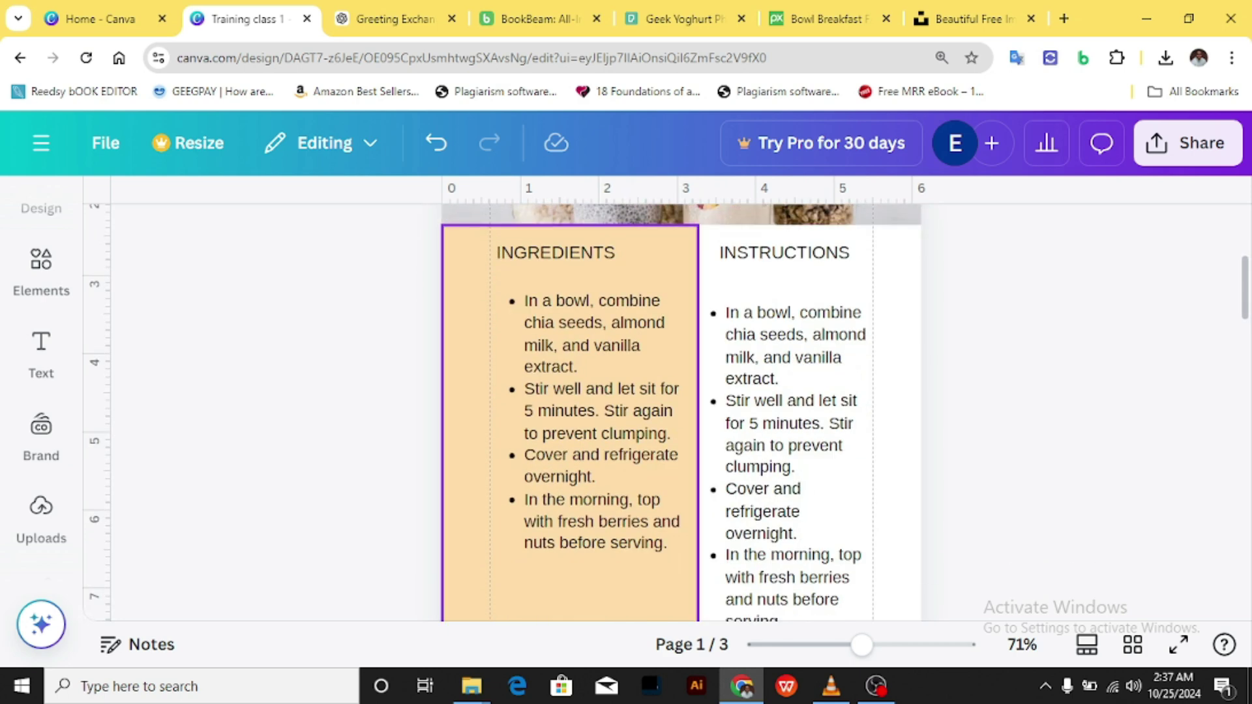
pyautogui.scroll(3, 682, 411)
pyautogui.scroll(-2, 682, 411)
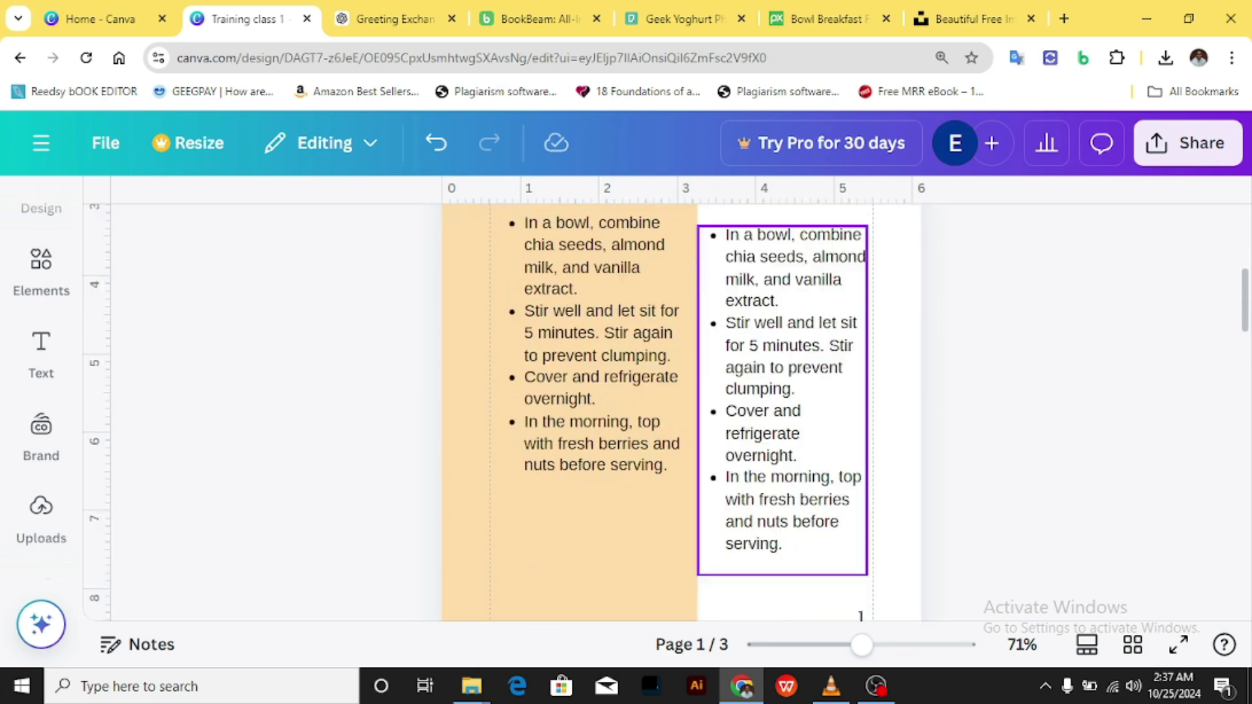
pyautogui.scroll(2, 861, 512)
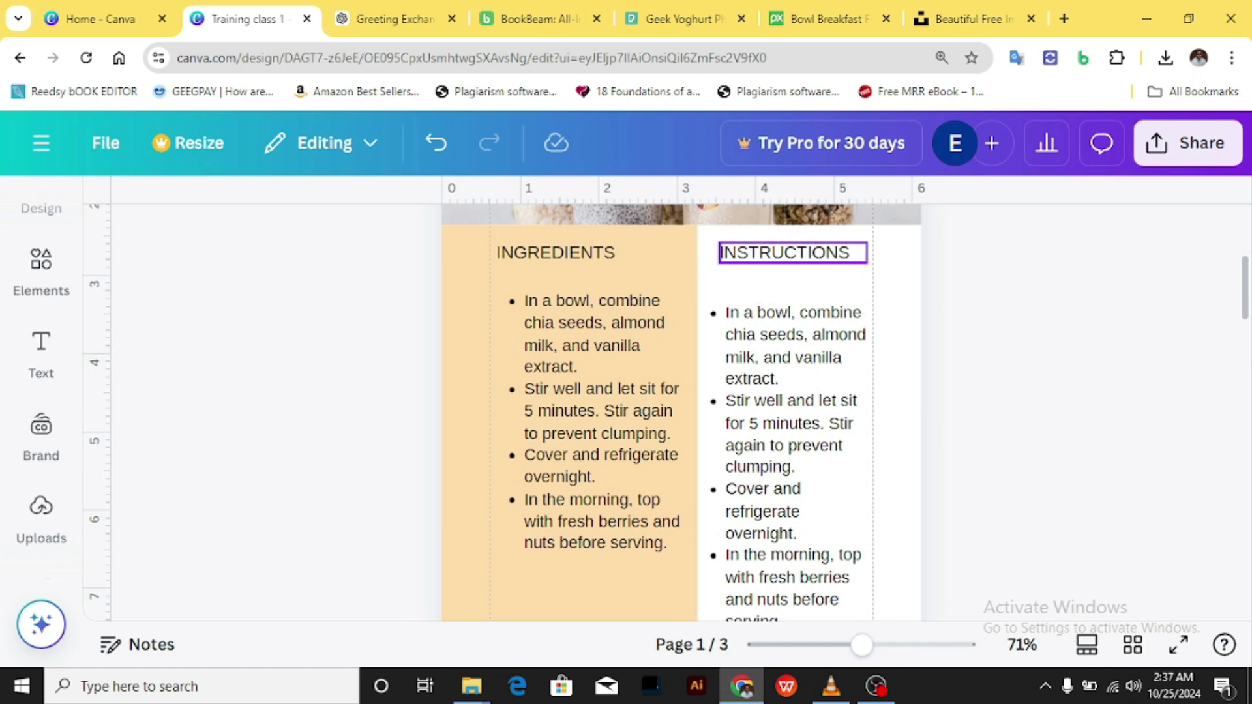
pyautogui.scroll(-3, 783, 391)
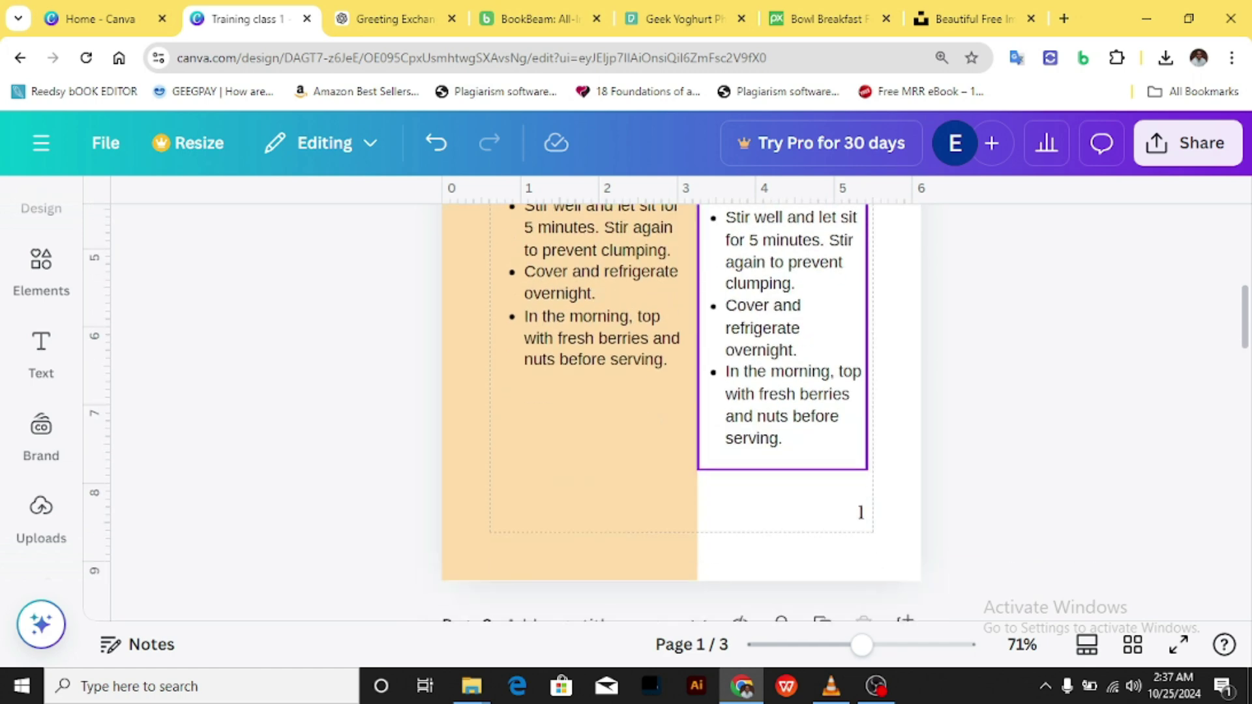
pyautogui.keyDown('ctrl'); pyautogui.scroll(-3, 783, 391); pyautogui.keyUp('ctrl')
pyautogui.scroll(4, 679, 411)
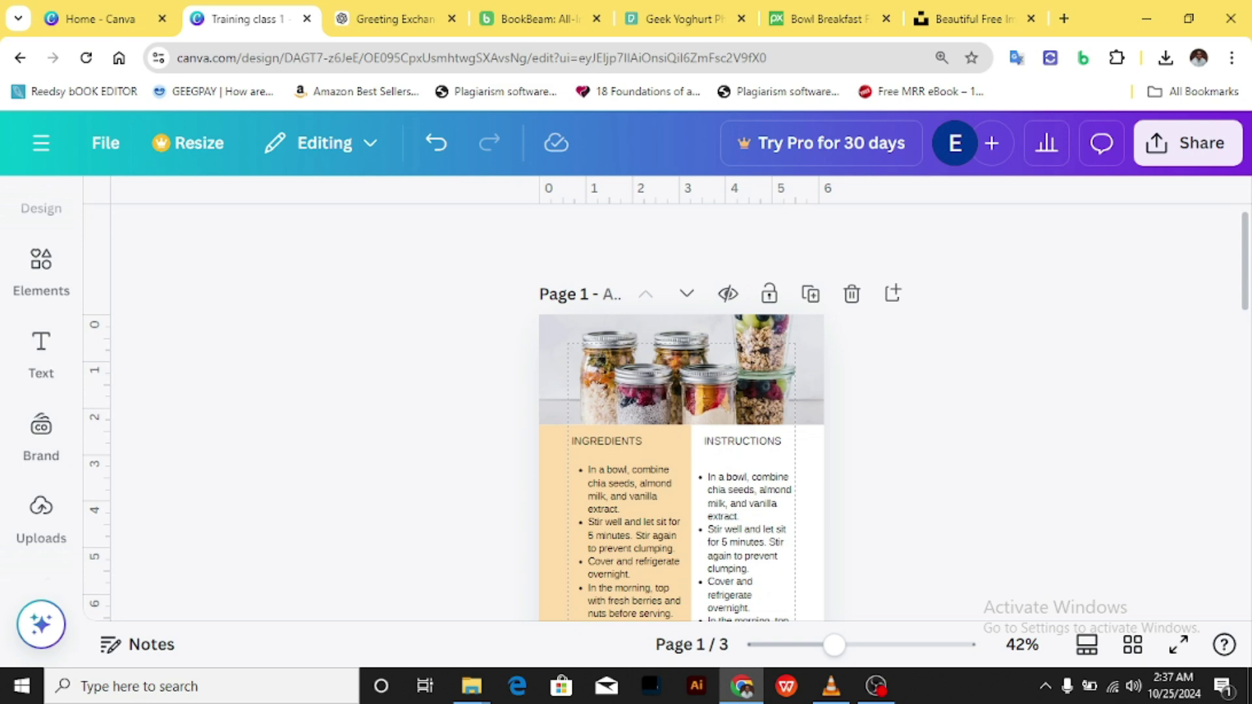
pyautogui.scroll(-3, 626, 365)
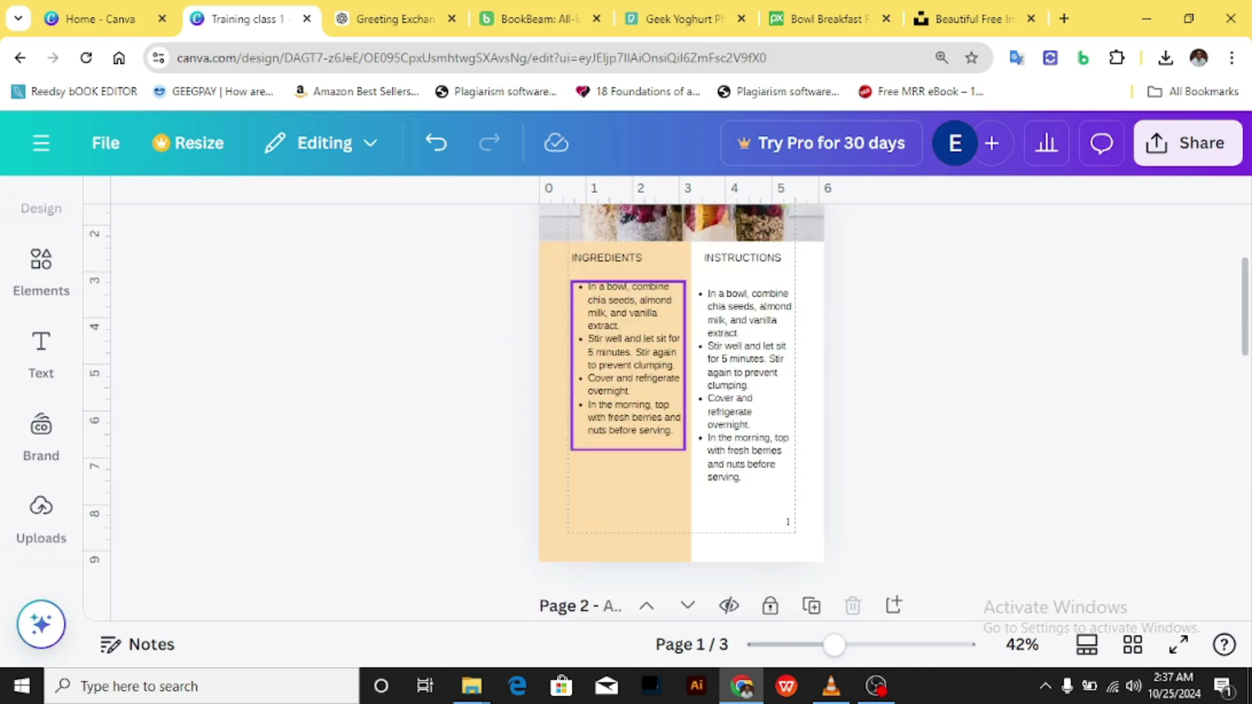
pyautogui.click(630, 365)
pyautogui.click(736, 360)
pyautogui.scroll(3, 652, 392)
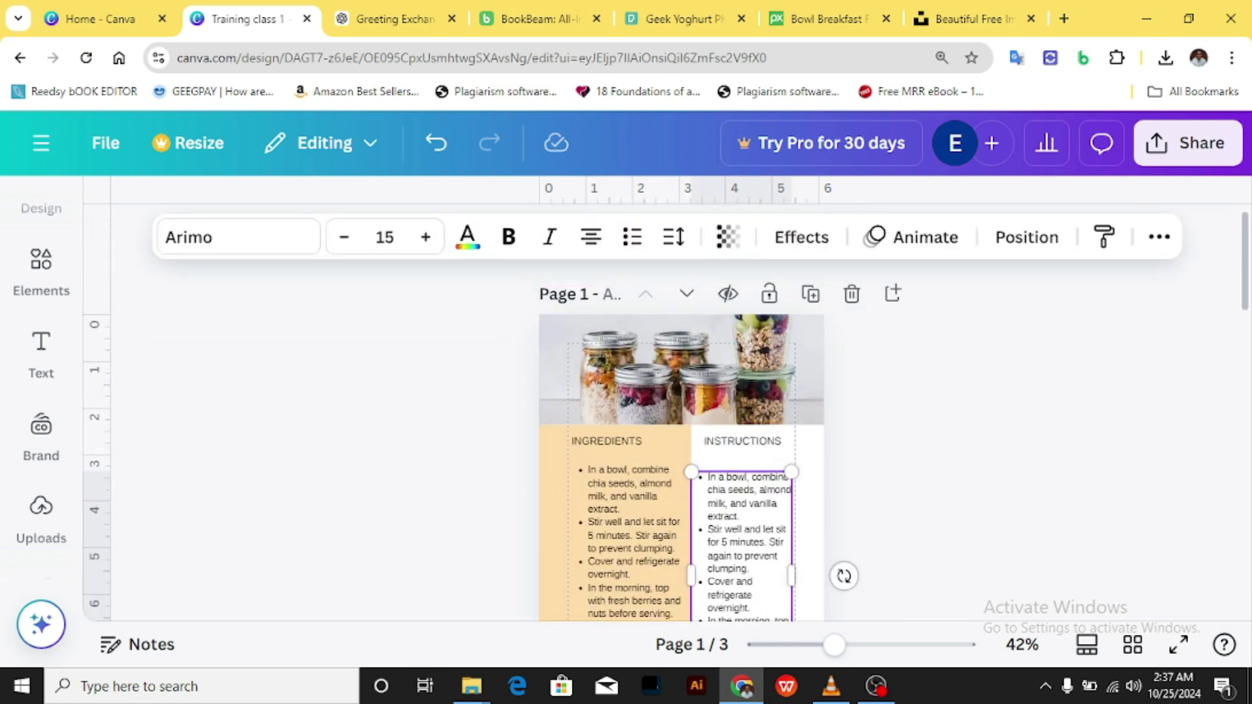
pyautogui.scroll(-4, 681, 391)
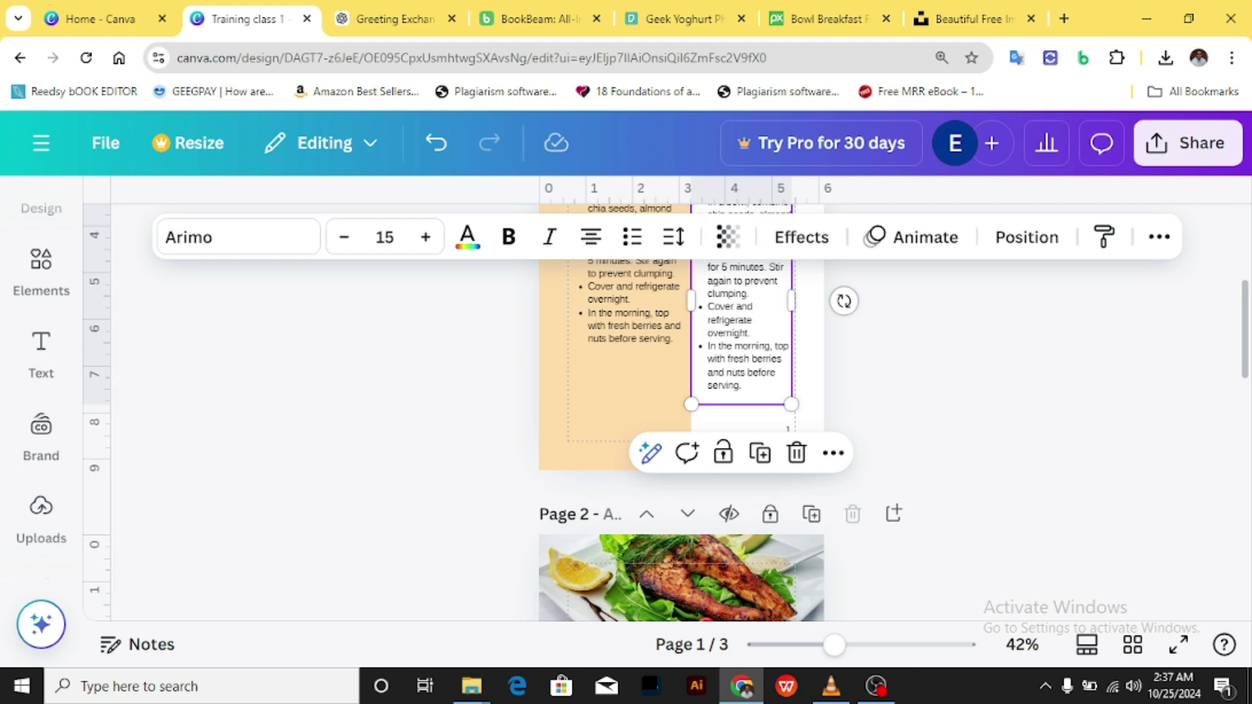
pyautogui.scroll(3, 682, 392)
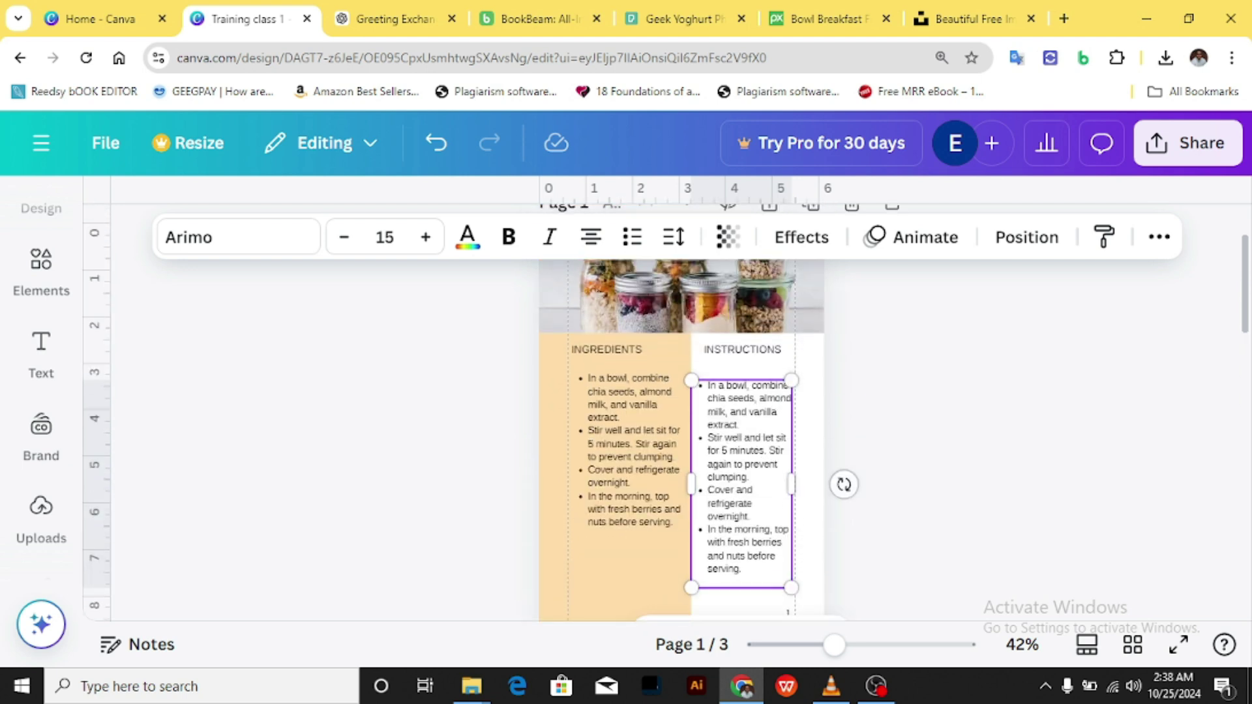
pyautogui.scroll(2, 682, 391)
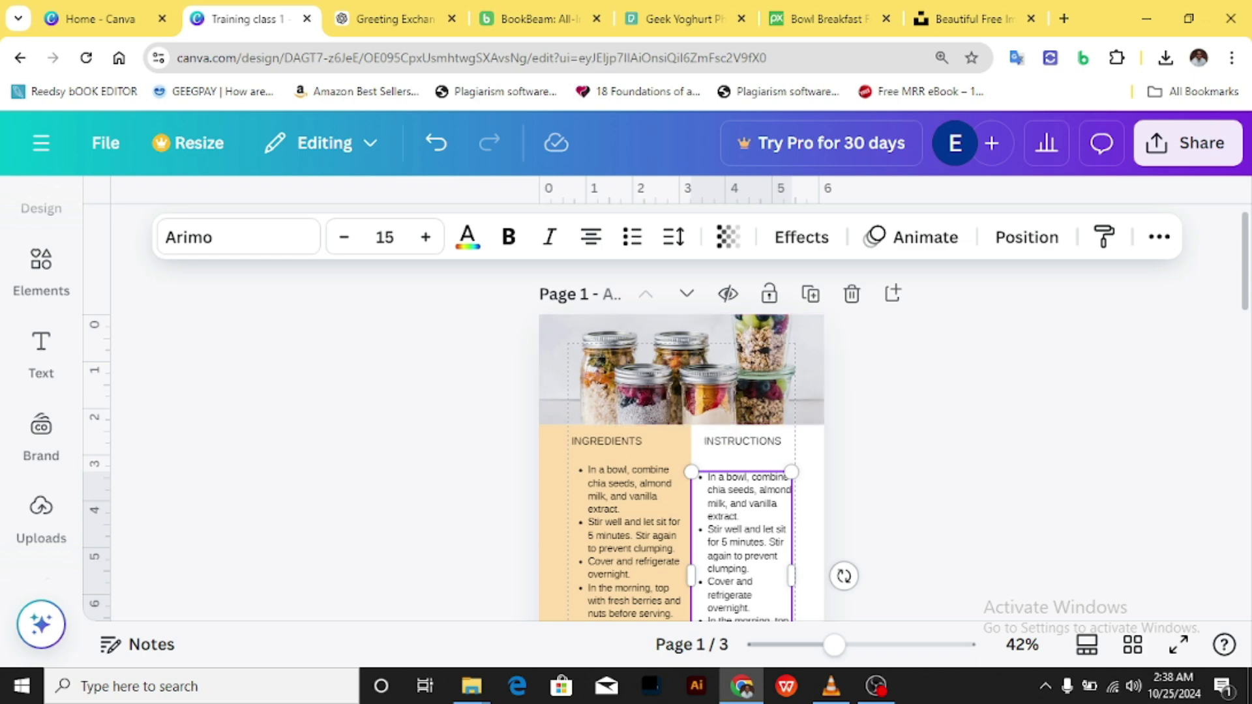
pyautogui.scroll(-10, 681, 411)
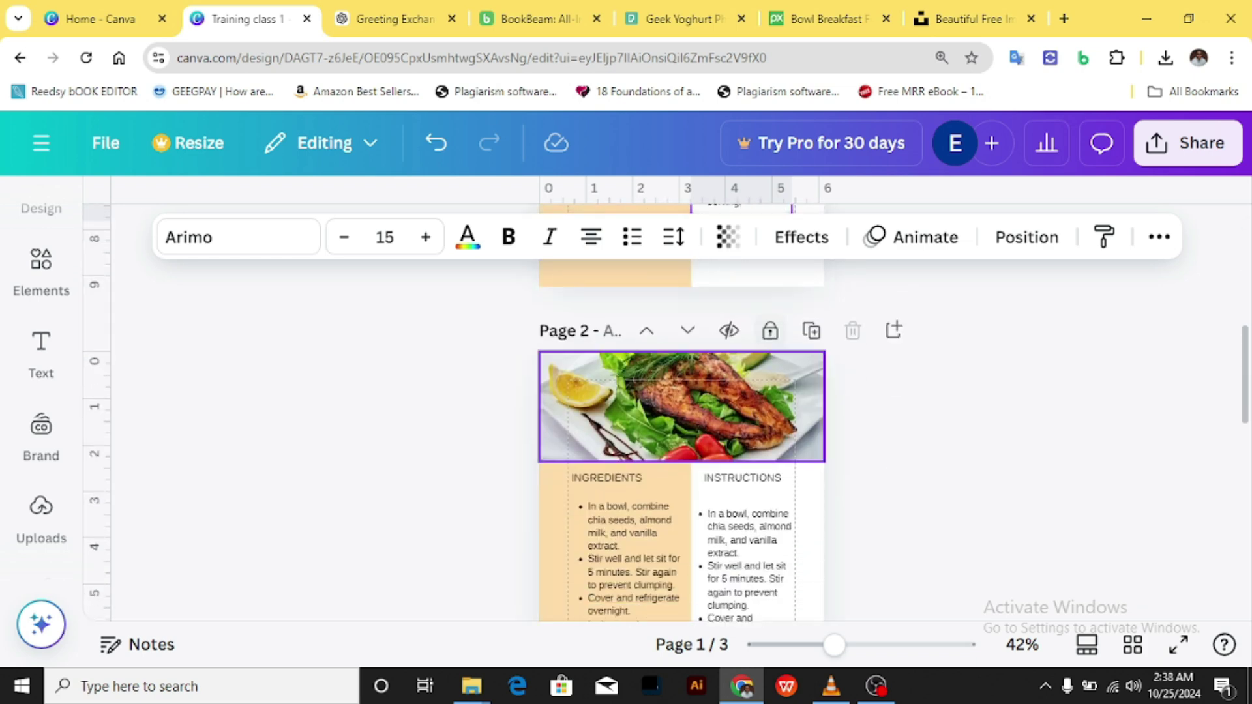